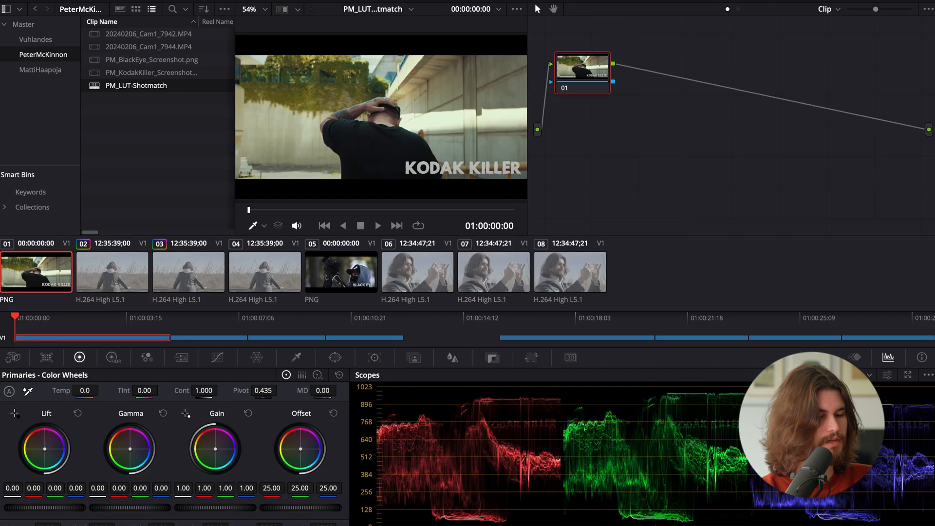
# Shot-match clip 02 to the Kodak Killer reference still in clip 01 and compare the two clips.
pyautogui.click(125, 280)
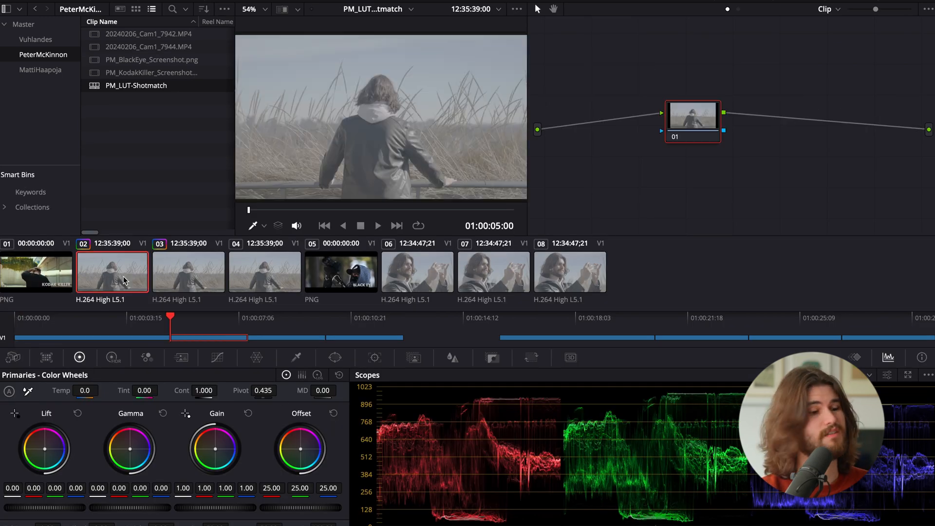
pyautogui.rightClick(50, 275)
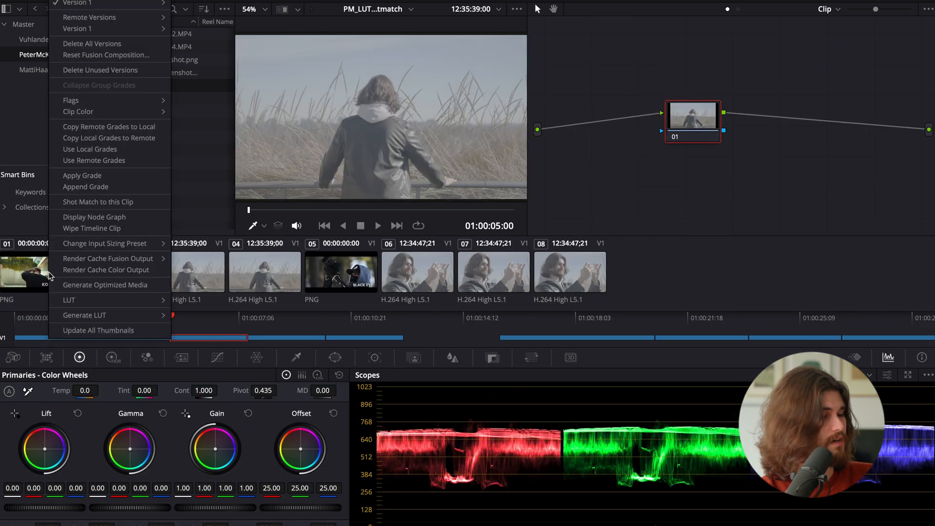
pyautogui.click(115, 202)
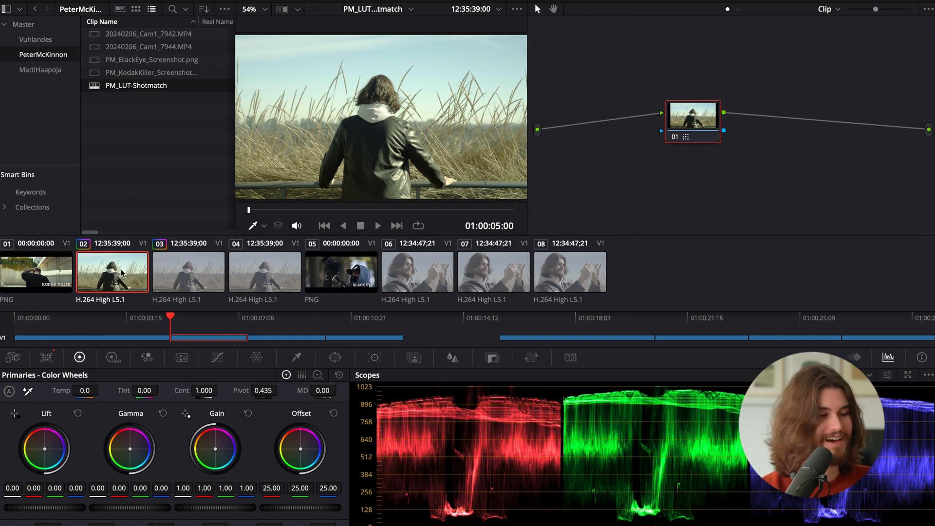
pyautogui.click(33, 275)
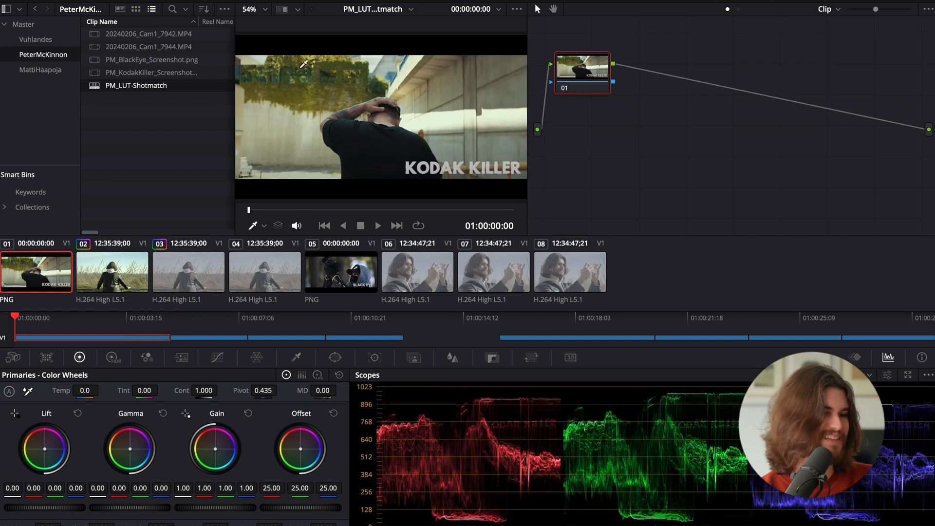
pyautogui.click(119, 279)
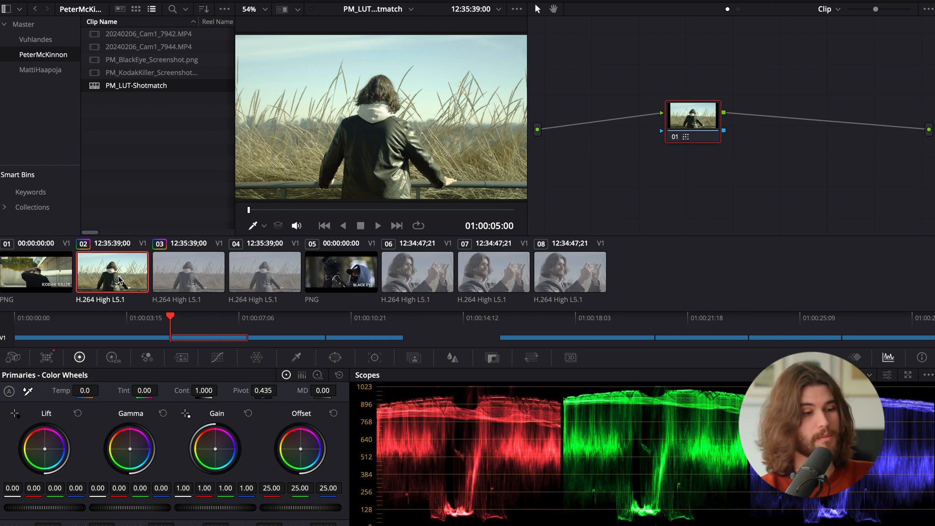
pyautogui.click(41, 265)
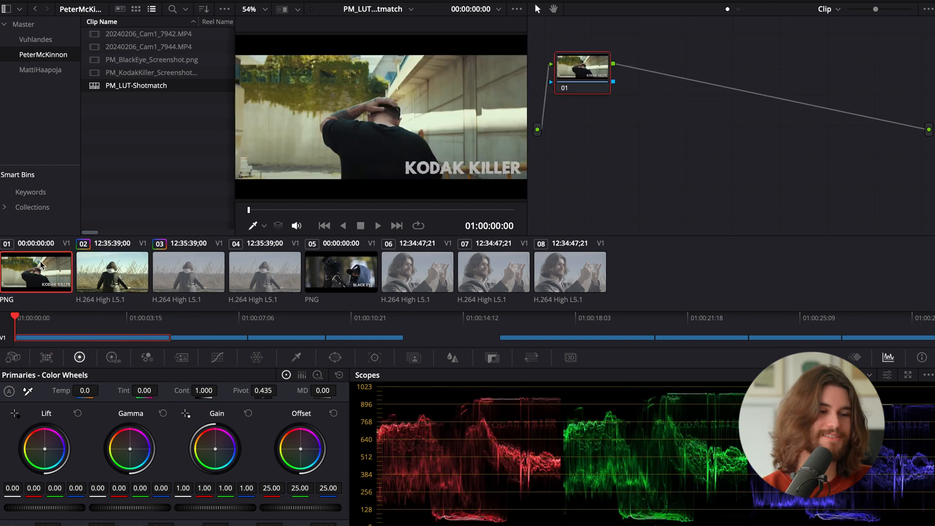
pyautogui.click(118, 273)
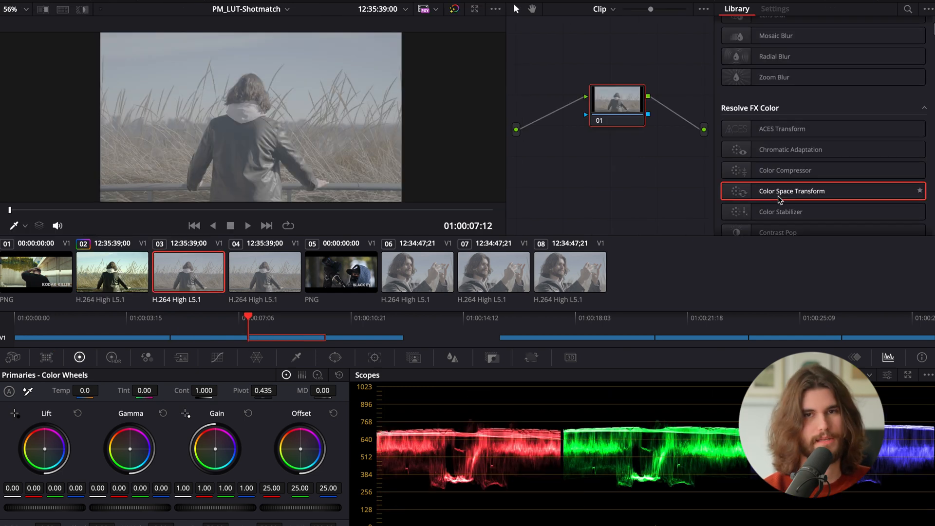
# Apply a Color Space Transform to clip 03's node with Sony S-Gamut3.Cine as input color space, and open its input gamma choices.
pyautogui.moveTo(778, 195); pyautogui.dragTo(623, 105)
pyautogui.click(851, 59)
pyautogui.scroll(-5, 855, 139)
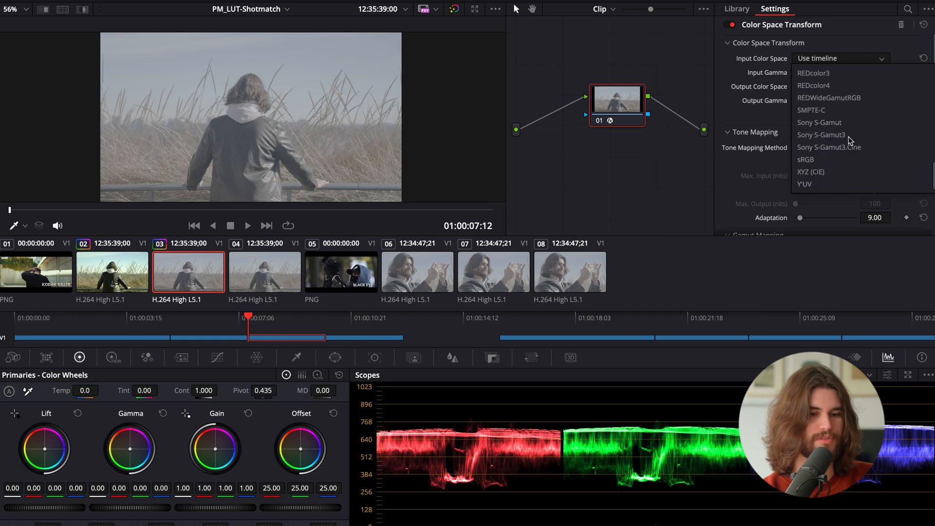
pyautogui.click(855, 148)
pyautogui.click(838, 72)
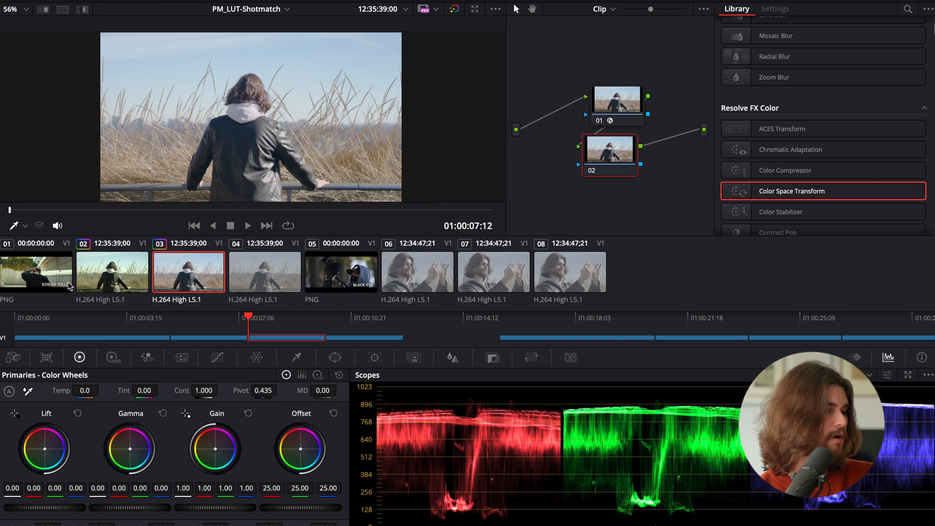
# Shot-match clip 03's second node to the Kodak Killer reference in clip 01 and compare it with clips 02 and 01.
pyautogui.rightClick(39, 273)
pyautogui.click(79, 202)
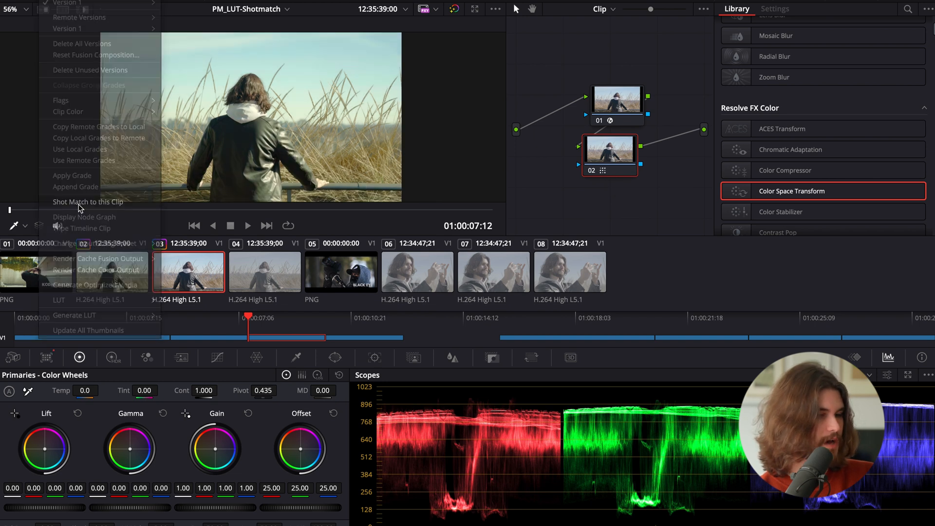
pyautogui.click(115, 263)
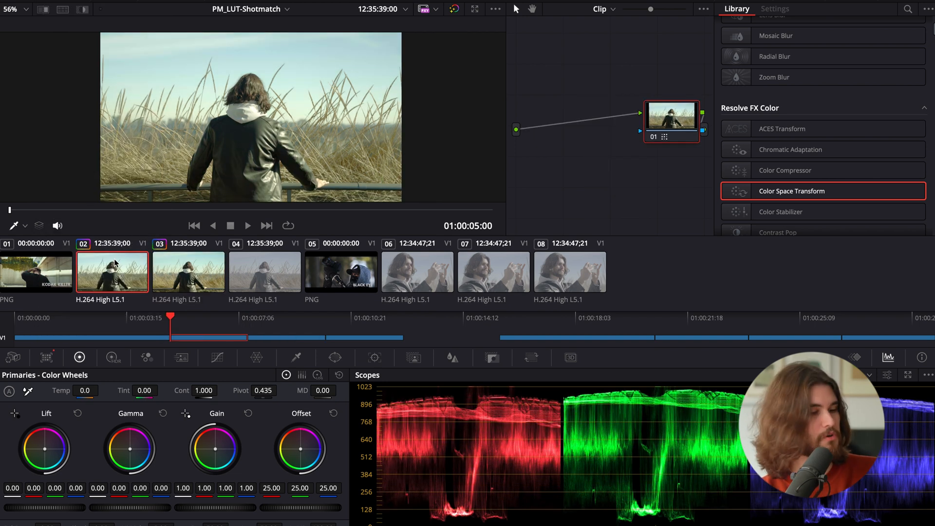
pyautogui.click(193, 269)
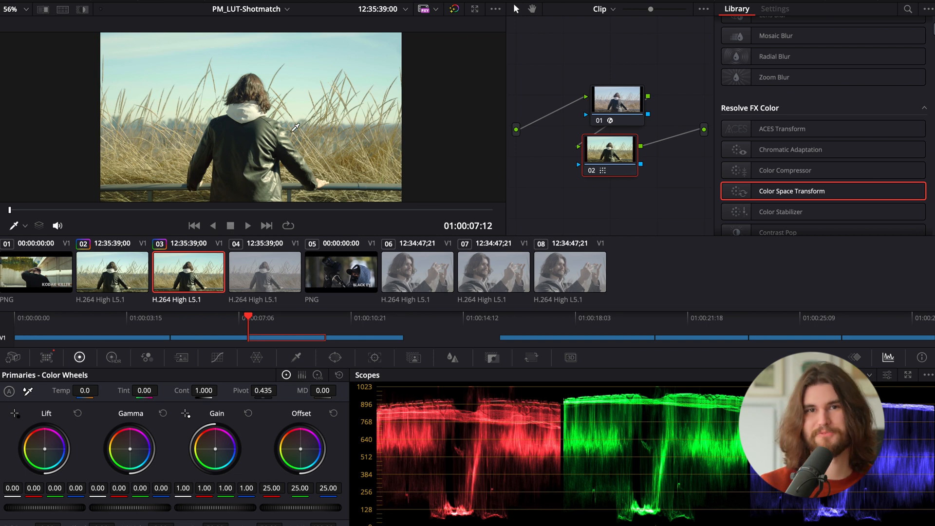
pyautogui.click(37, 277)
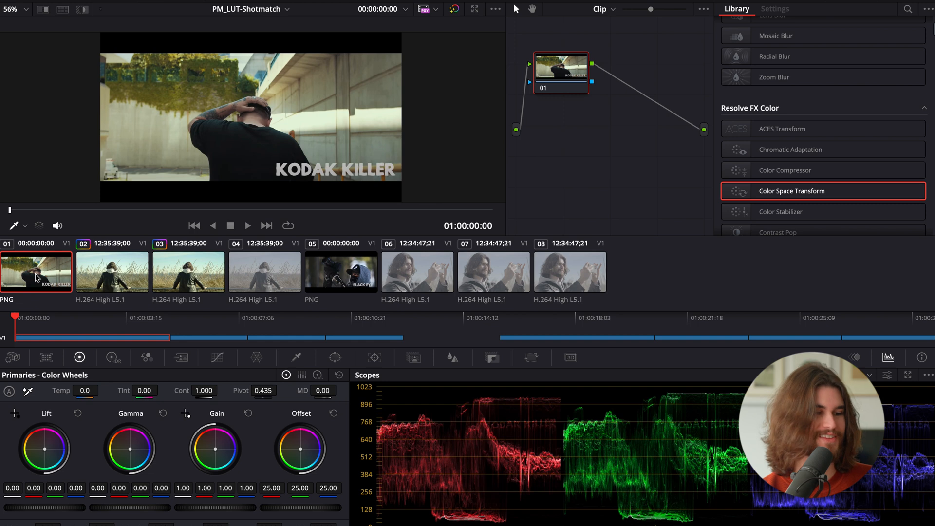
pyautogui.click(194, 282)
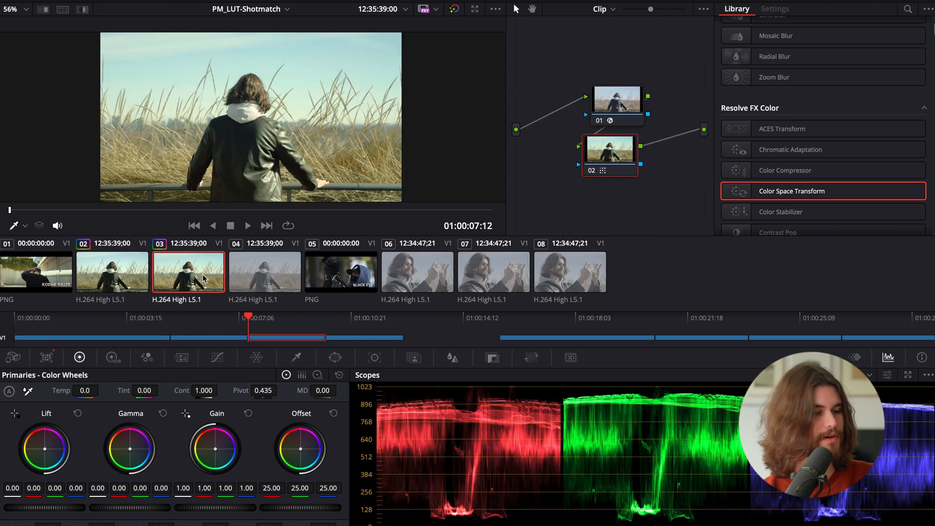
# Apply the Kodak Killer_4 LUT from the Peter McKinnon LUTs folder to clip 04's second node and compare it with the reference in clip 01.
pyautogui.click(271, 272)
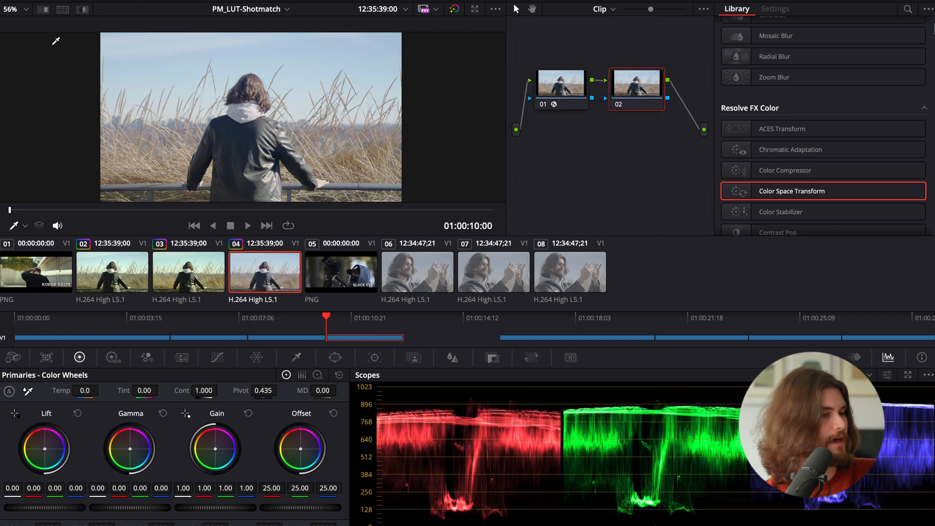
pyautogui.click(119, 1)
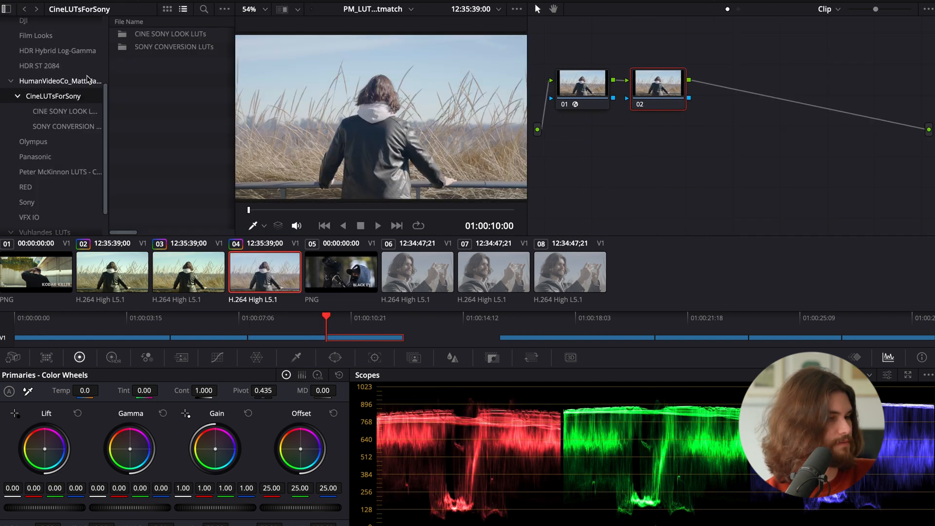
pyautogui.click(64, 173)
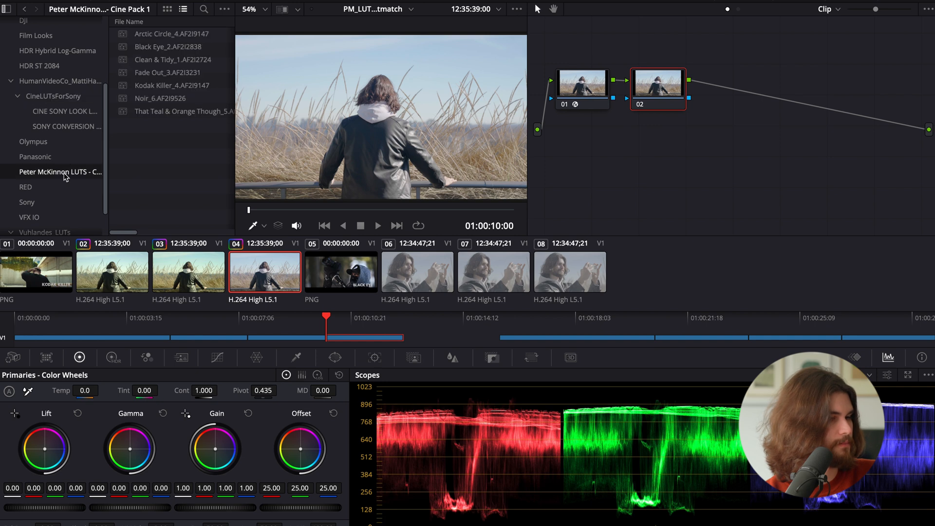
pyautogui.moveTo(171, 85); pyautogui.dragTo(661, 94)
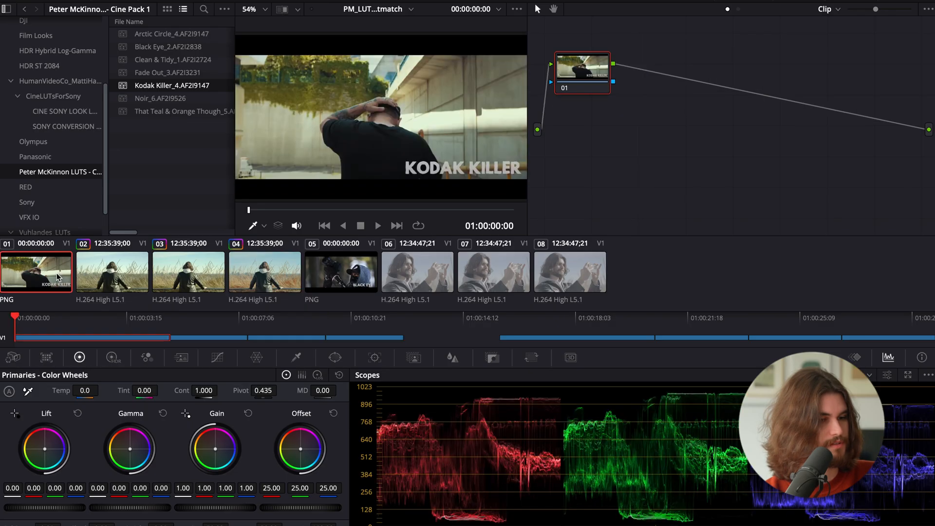
pyautogui.click(253, 271)
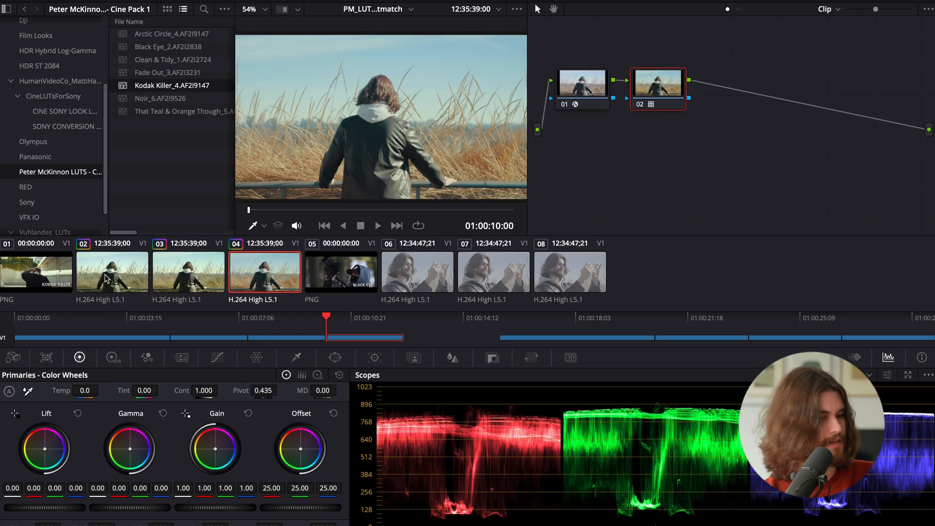
pyautogui.click(56, 274)
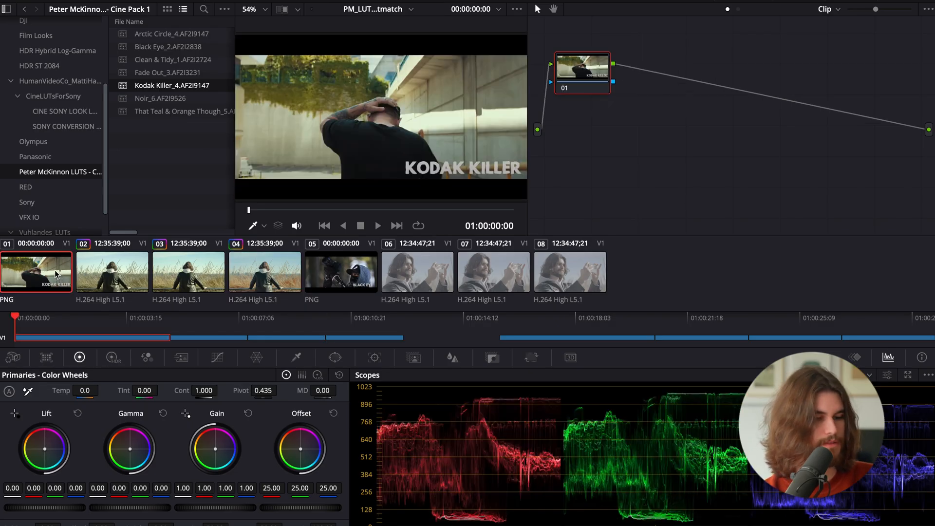
# Add a serial node after clip 04's LUT node, lower its Lift to -0.04, and compare the clip with the reference.
pyautogui.click(272, 278)
pyautogui.rightClick(658, 87)
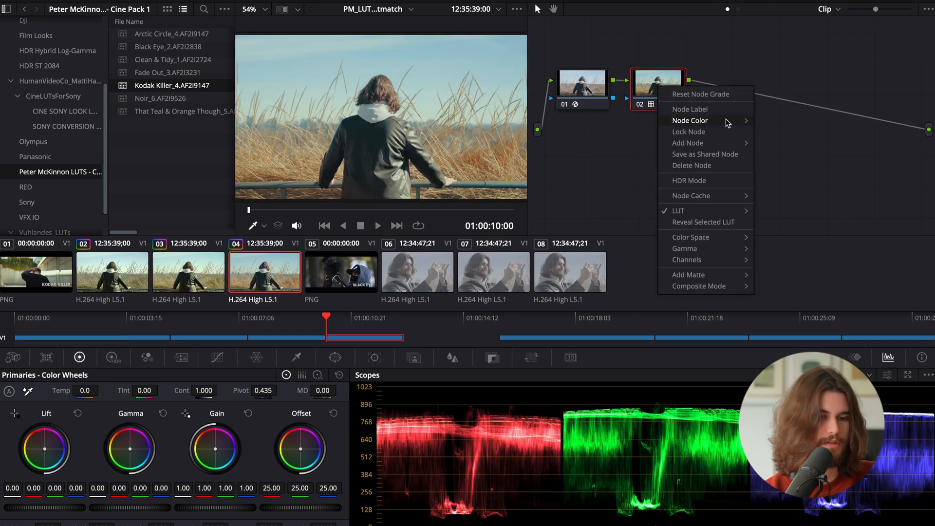
pyautogui.moveTo(730, 143)
pyautogui.click(776, 143)
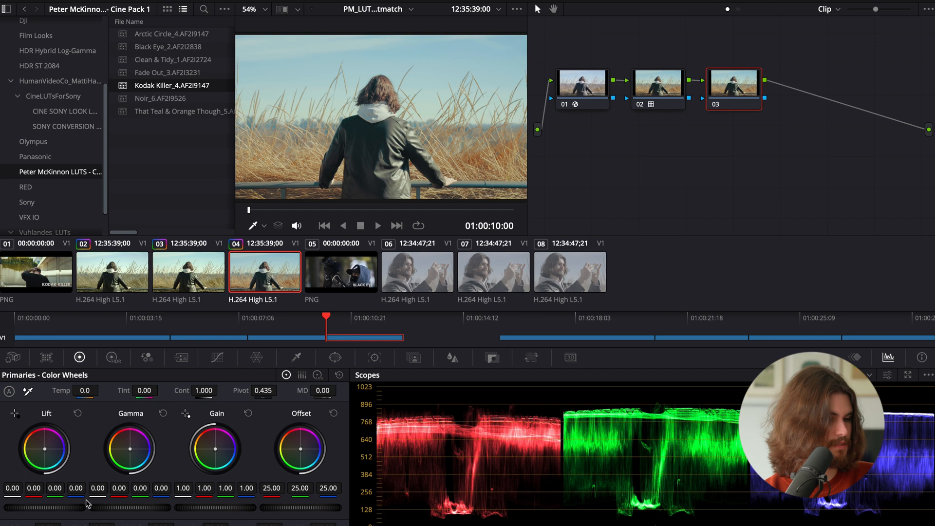
pyautogui.moveTo(64, 507)
pyautogui.mouseDown()
pyautogui.moveTo(46, 507)
pyautogui.moveTo(53, 511)
pyautogui.mouseUp()
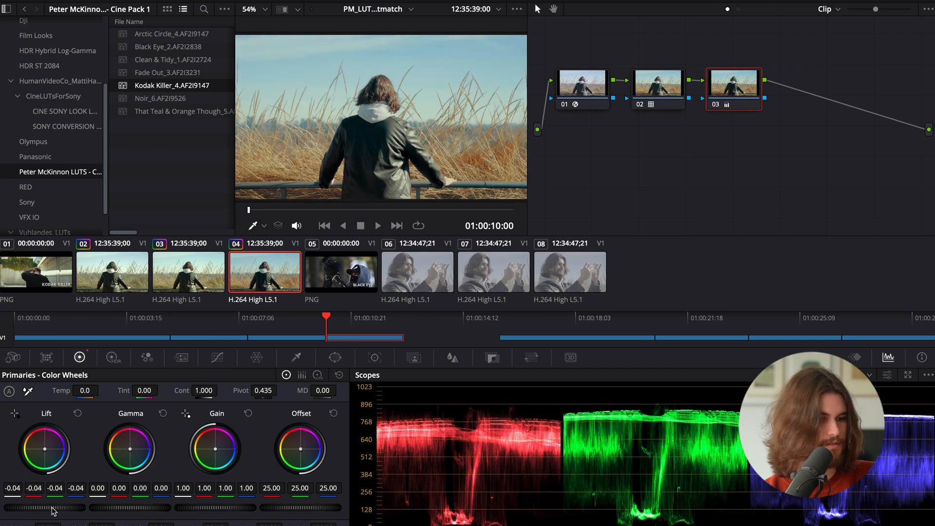
pyautogui.click(36, 278)
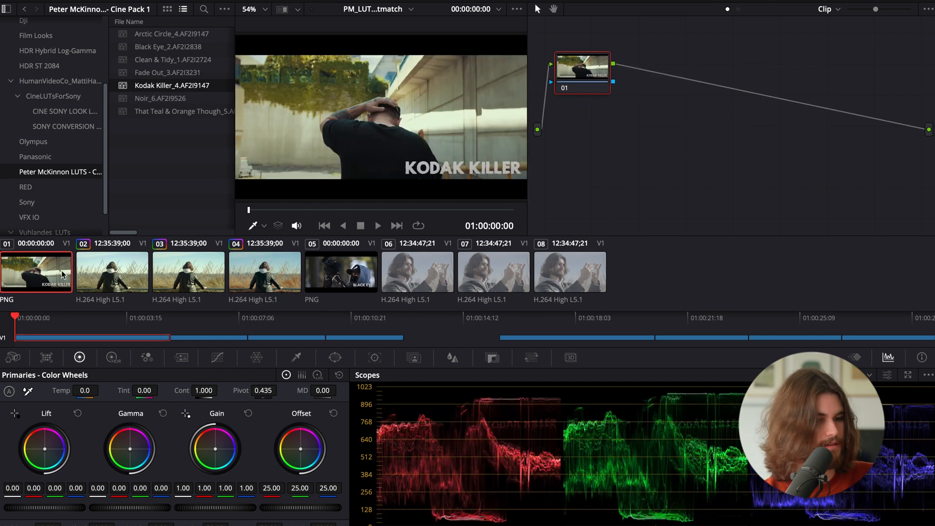
pyautogui.click(268, 276)
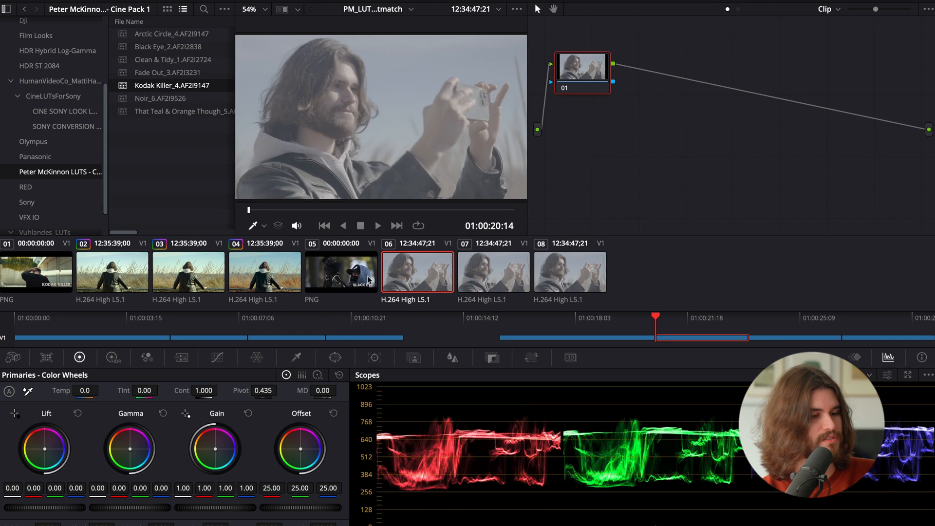
# Shot-match clip 06 to the Black Eye reference still in clip 05 and view the matched clip.
pyautogui.rightClick(335, 275)
pyautogui.click(384, 202)
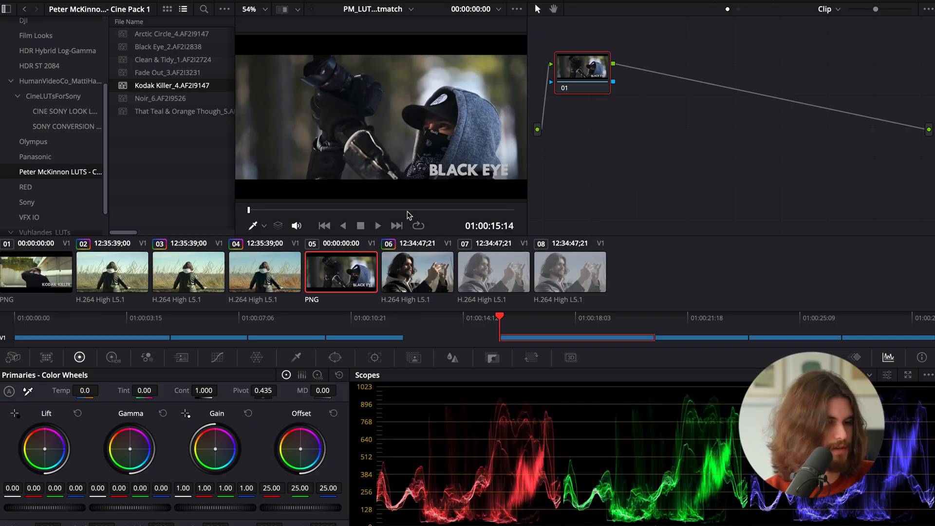
pyautogui.click(417, 275)
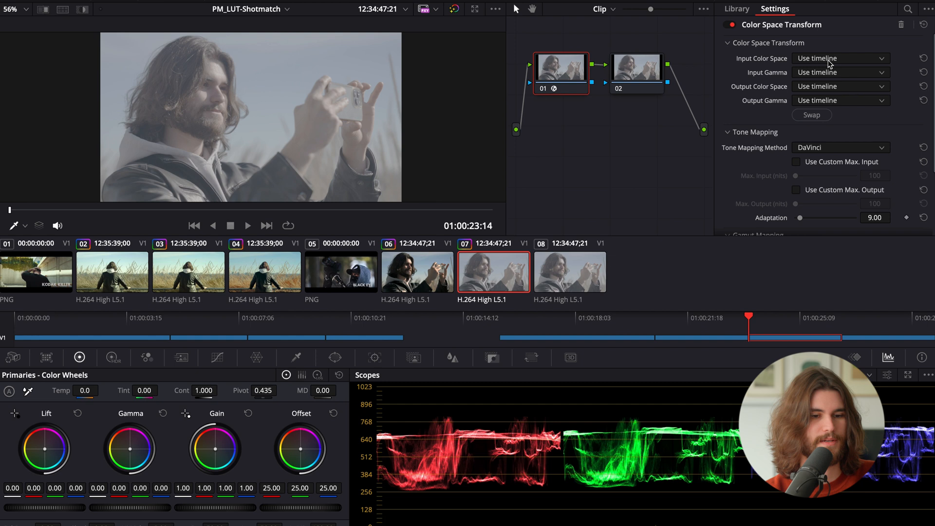
# Set clip 07's Color Space Transform to input color space Sony S-Gamut3.Cine and input gamma Sony S-Log3.
pyautogui.click(829, 61)
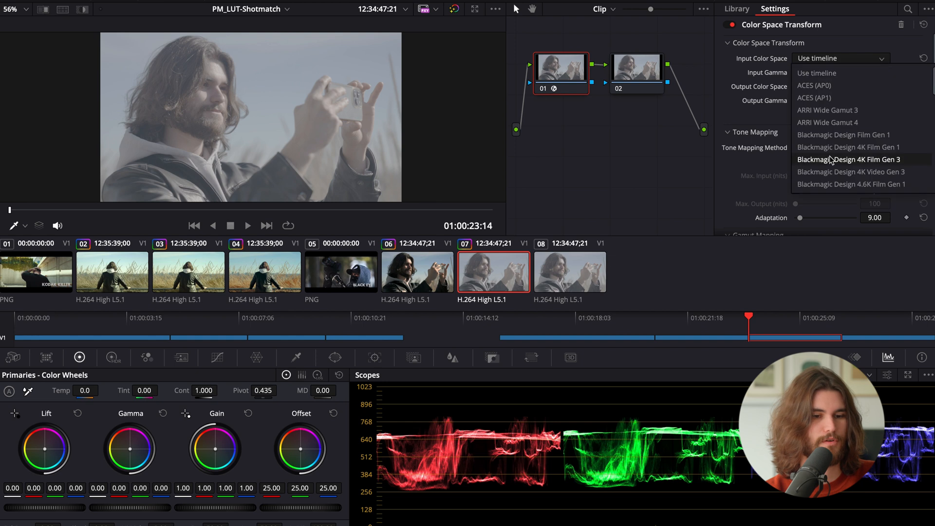
pyautogui.scroll(-5, 830, 161)
pyautogui.click(831, 147)
pyautogui.click(834, 73)
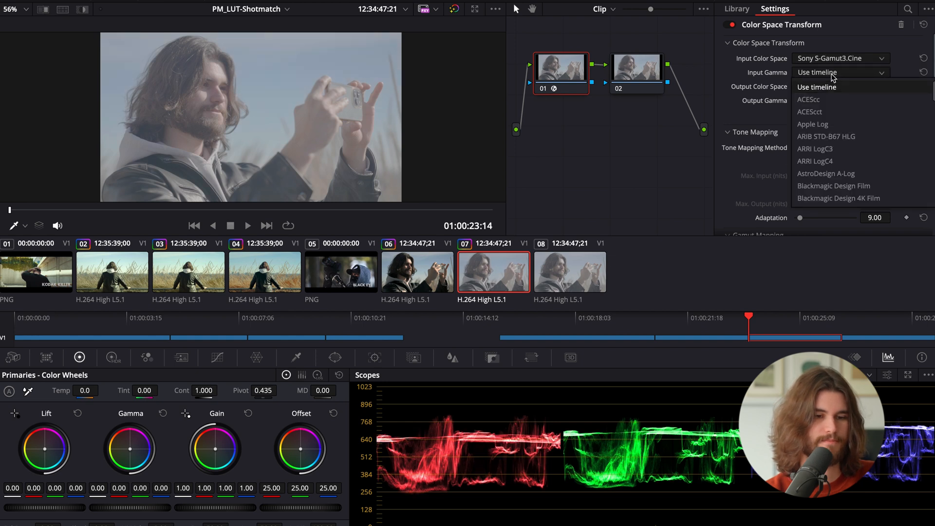
pyautogui.scroll(-3, 833, 106)
pyautogui.scroll(-5, 833, 106)
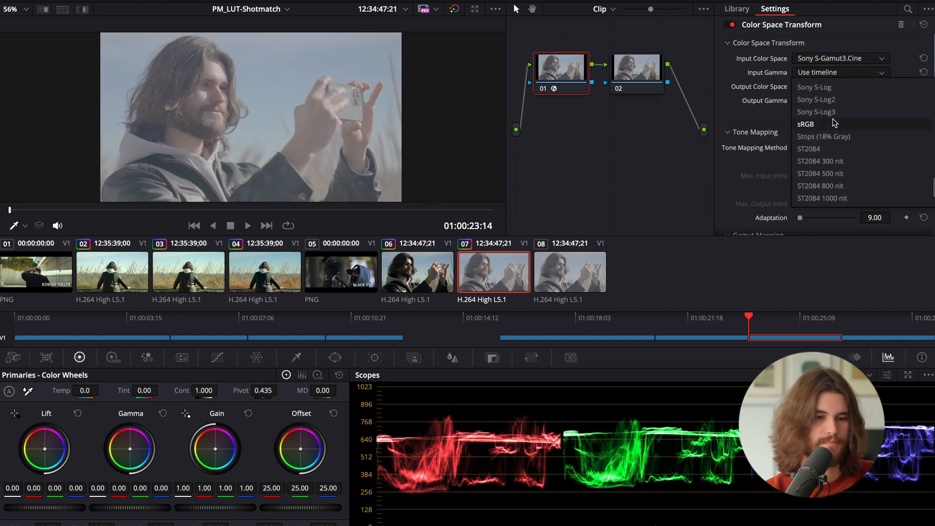
pyautogui.click(834, 115)
# Shot-match clip 07's second node to the Black Eye reference in clip 05 and compare the clip with clip 06.
pyautogui.click(644, 74)
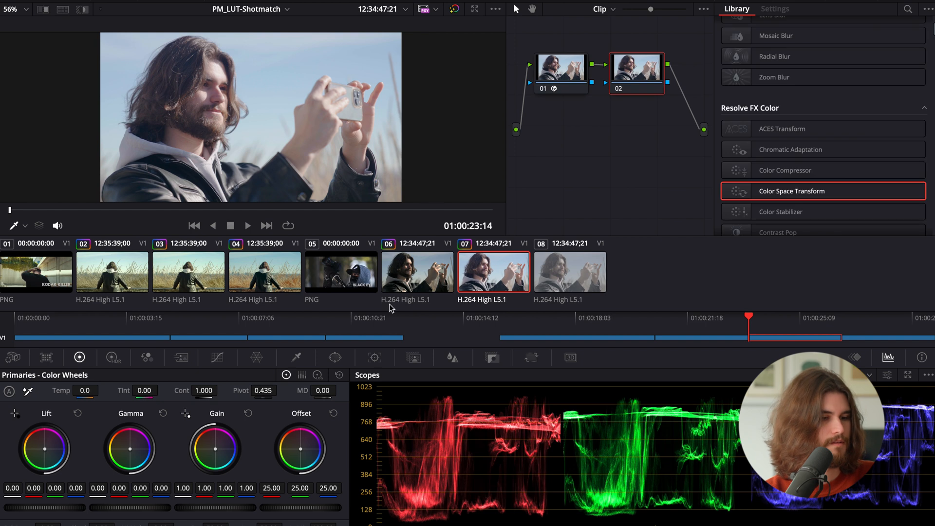
pyautogui.rightClick(350, 276)
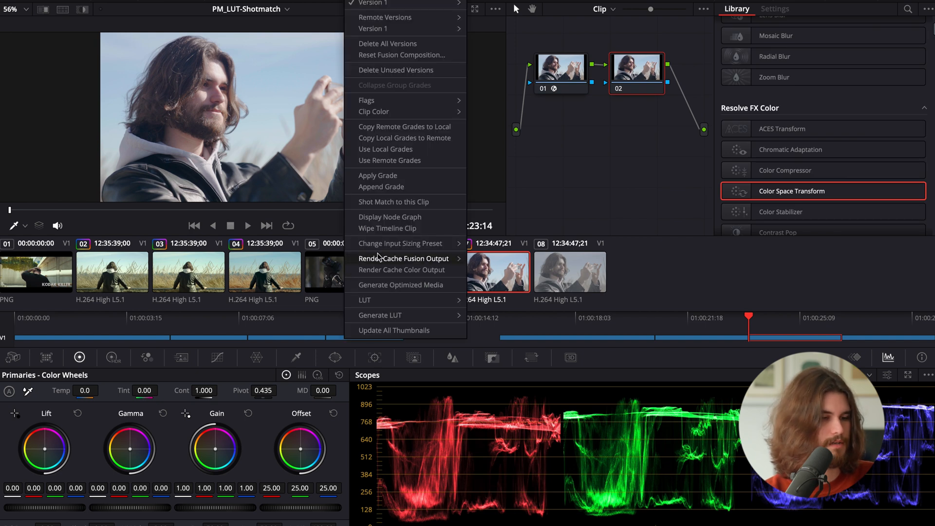
pyautogui.click(411, 203)
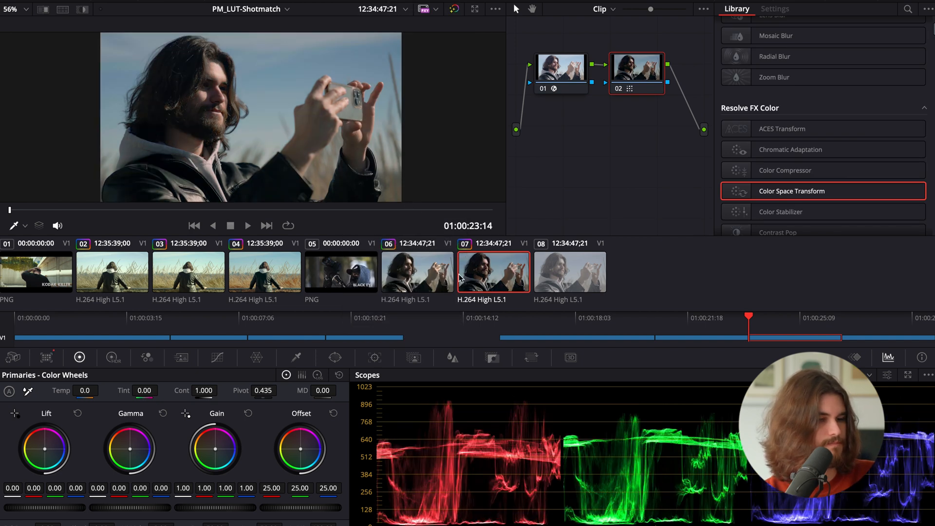
pyautogui.click(405, 270)
pyautogui.click(479, 268)
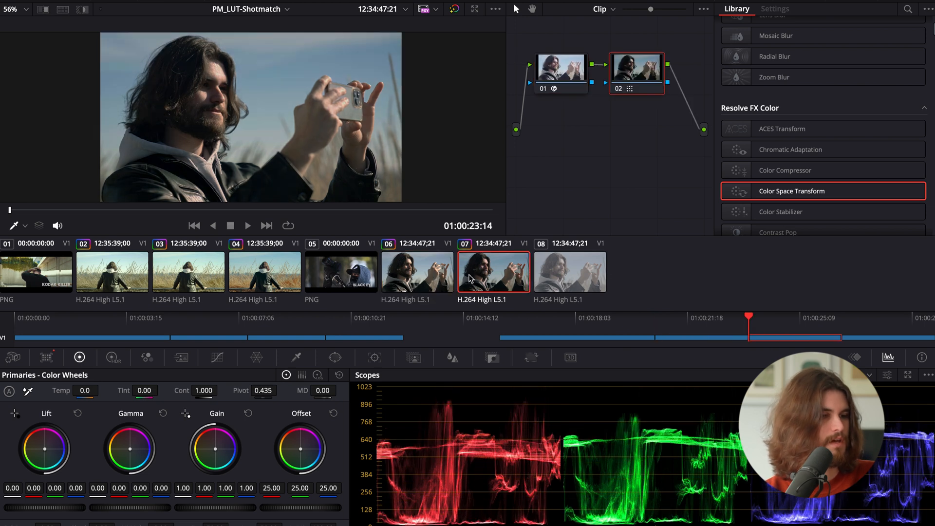
# Set Gain to 1.27 and Gamma to 0.02 in a new serial node after clip 07's shot-match node, comparing with the Black Eye reference.
pyautogui.rightClick(644, 70)
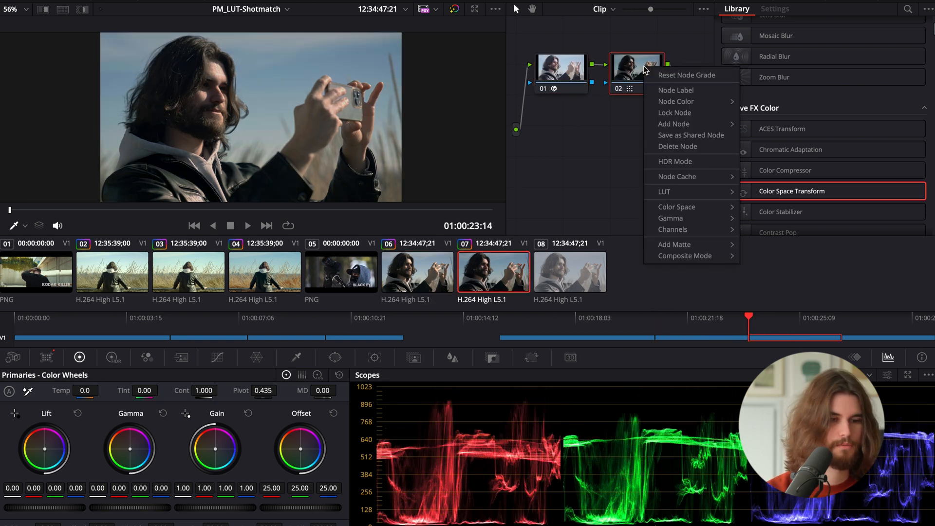
pyautogui.moveTo(682, 125)
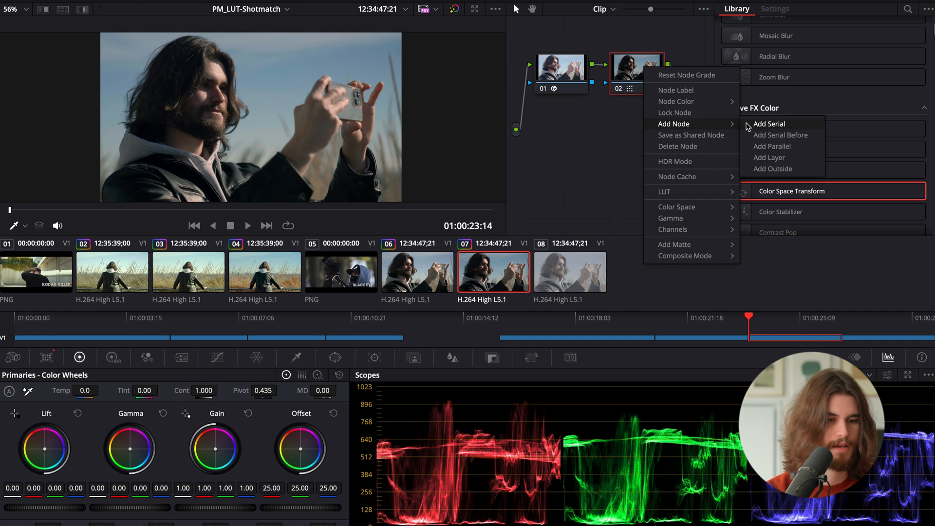
pyautogui.click(752, 126)
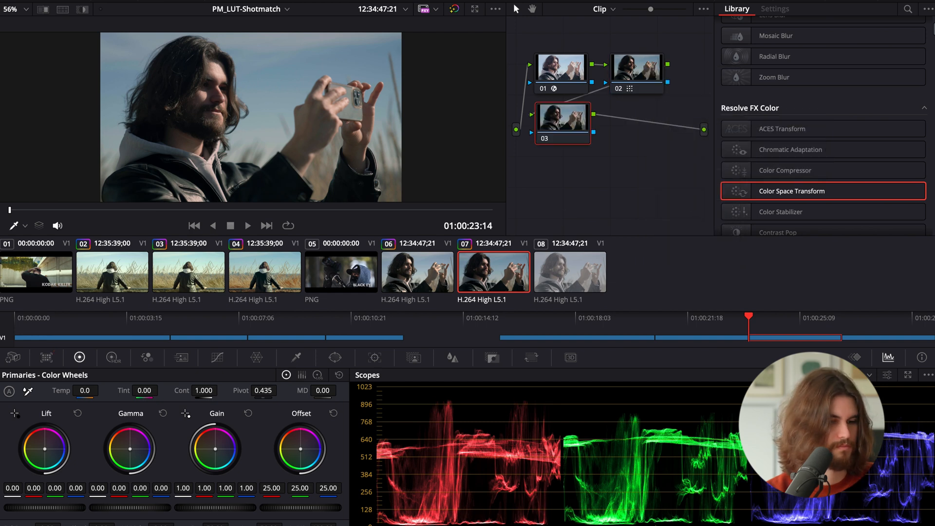
pyautogui.moveTo(215, 508); pyautogui.dragTo(251, 508)
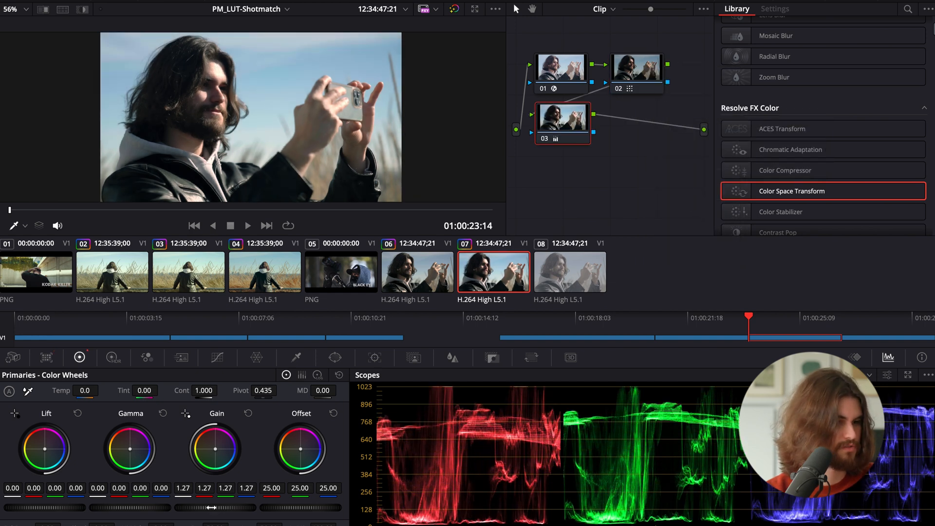
pyautogui.moveTo(129, 508); pyautogui.dragTo(135, 507)
pyautogui.click(373, 283)
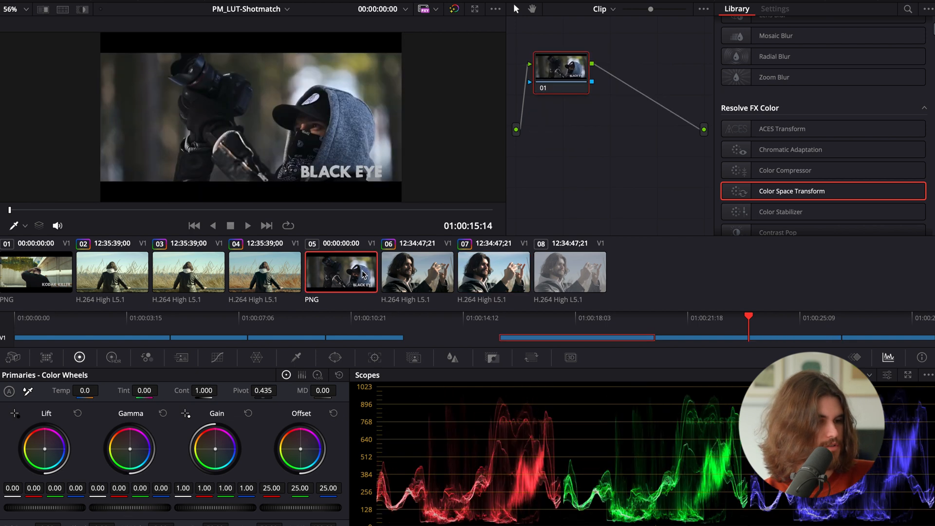
pyautogui.click(491, 270)
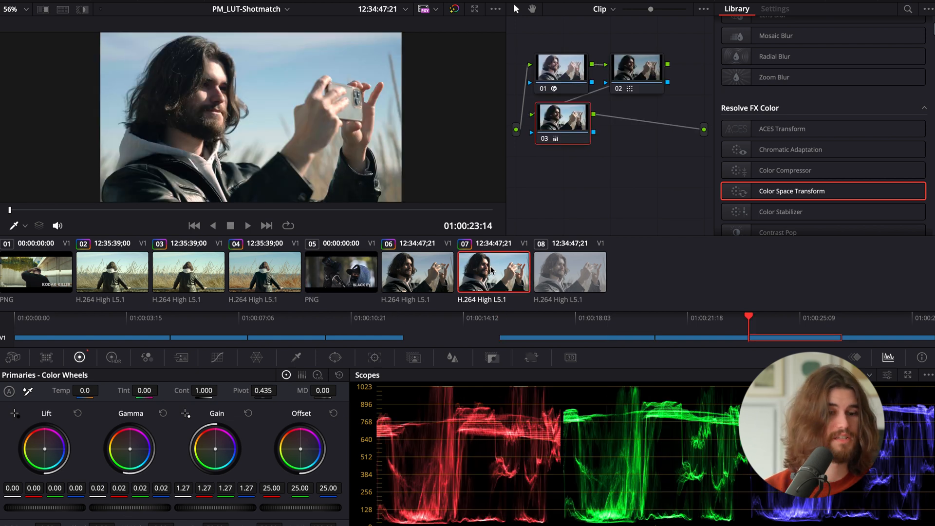
pyautogui.click(366, 278)
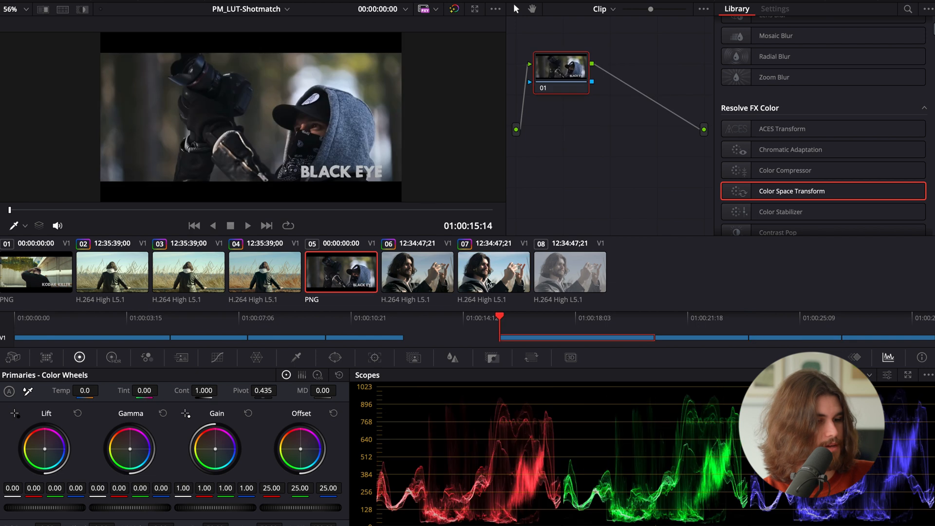
pyautogui.click(502, 282)
pyautogui.click(366, 266)
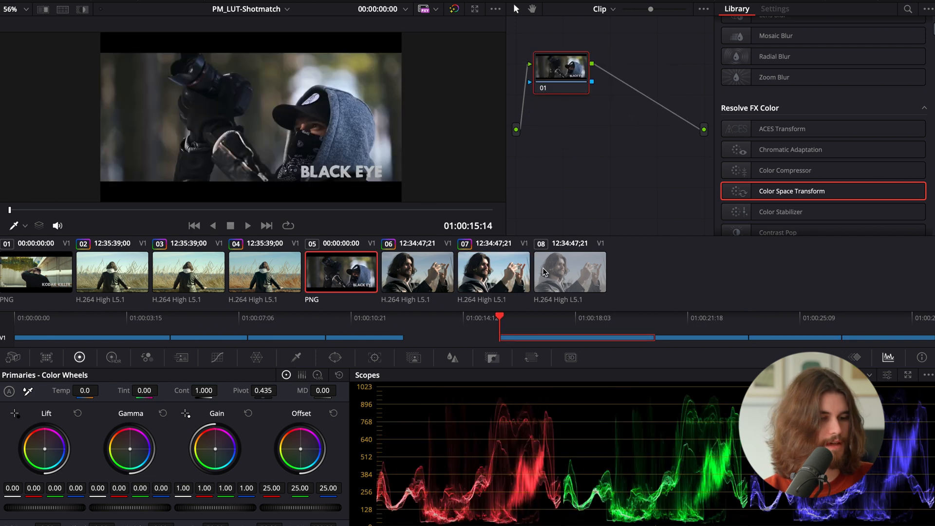
pyautogui.click(517, 277)
# Apply the Black Eye_2.AF2I2838 LUT from the Peter McKinnon pack to clip 08's second node.
pyautogui.click(578, 277)
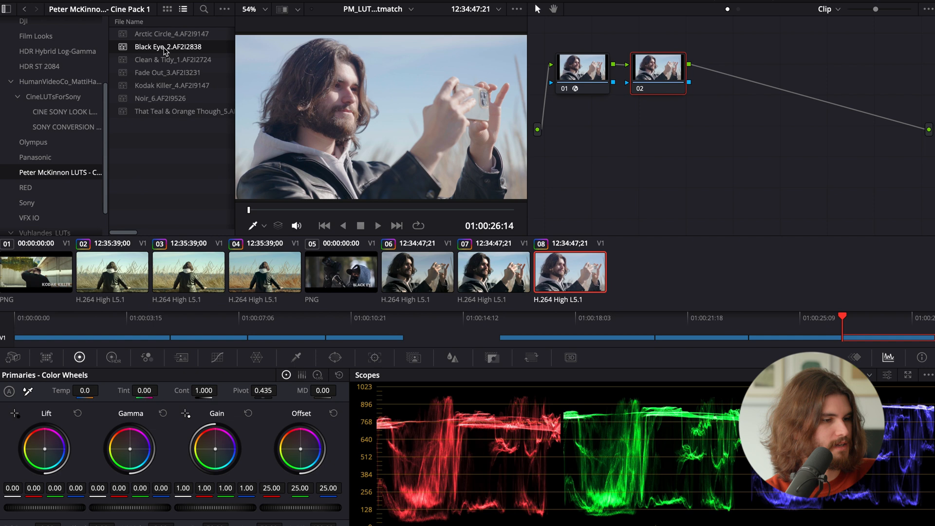
pyautogui.moveTo(164, 50); pyautogui.dragTo(656, 79)
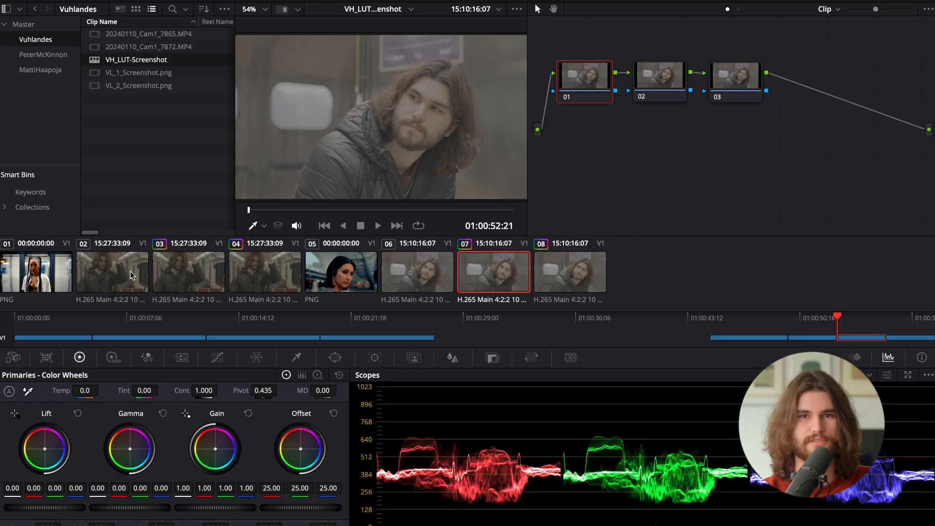
# Review the reference stills in clips 01 and 05 and the ungraded clips 02 and 06 of the VH_LUT-Screenshot timeline.
pyautogui.click(29, 282)
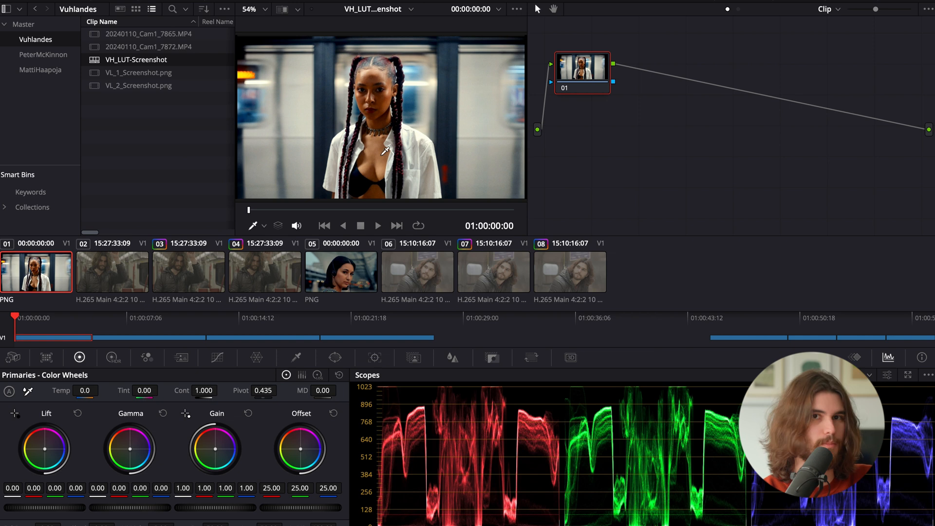
pyautogui.click(346, 272)
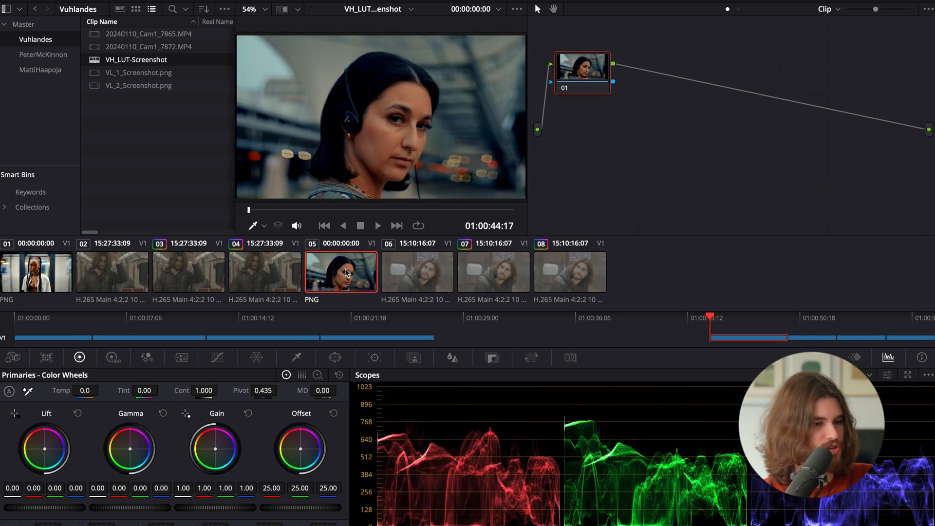
pyautogui.click(56, 268)
pyautogui.click(112, 268)
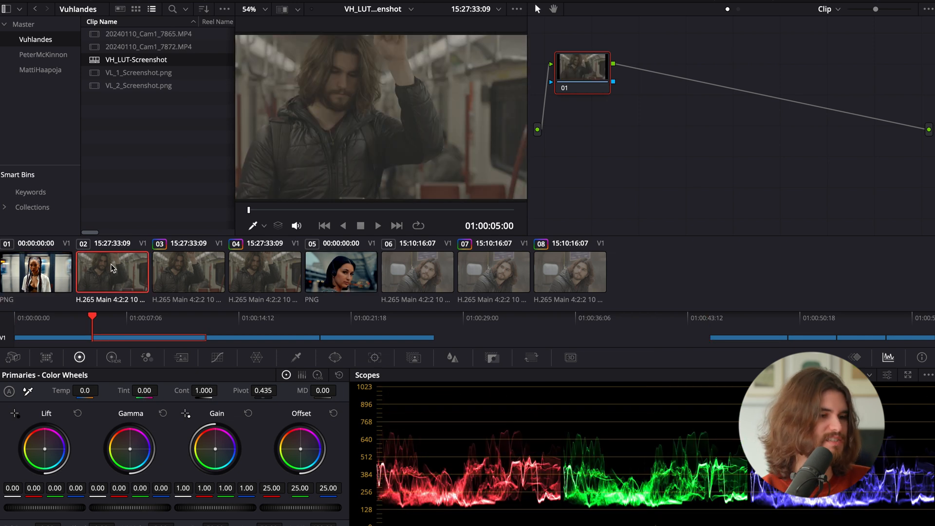
pyautogui.click(417, 282)
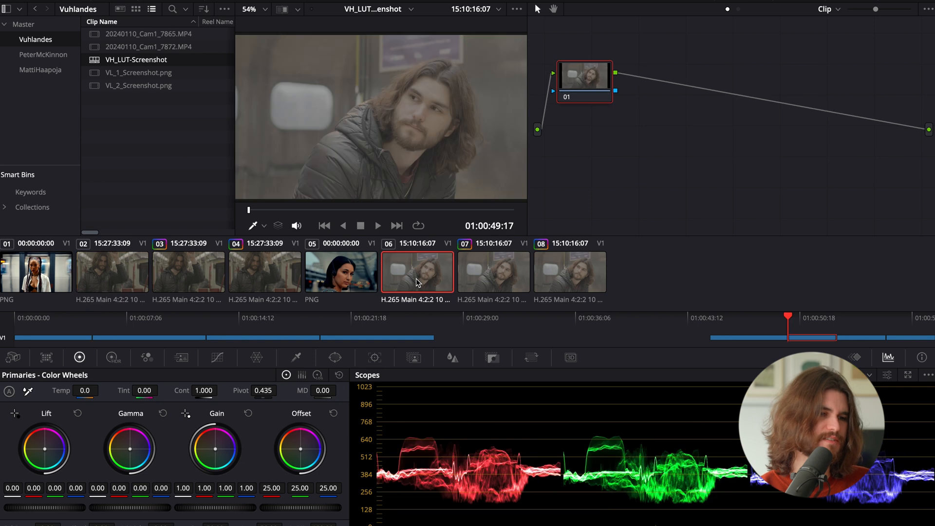
pyautogui.click(45, 273)
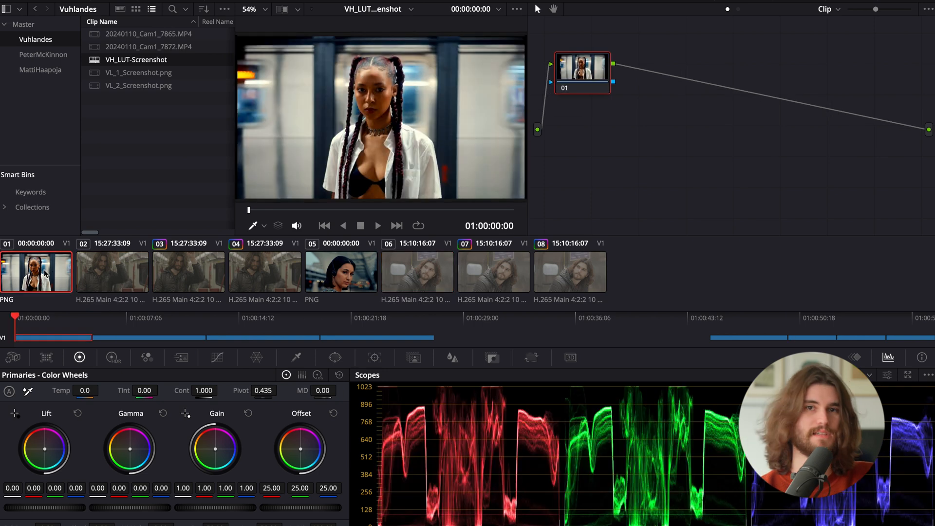
# Shot-match clip 02 to the reference still in clip 01 and compare the two images.
pyautogui.click(107, 272)
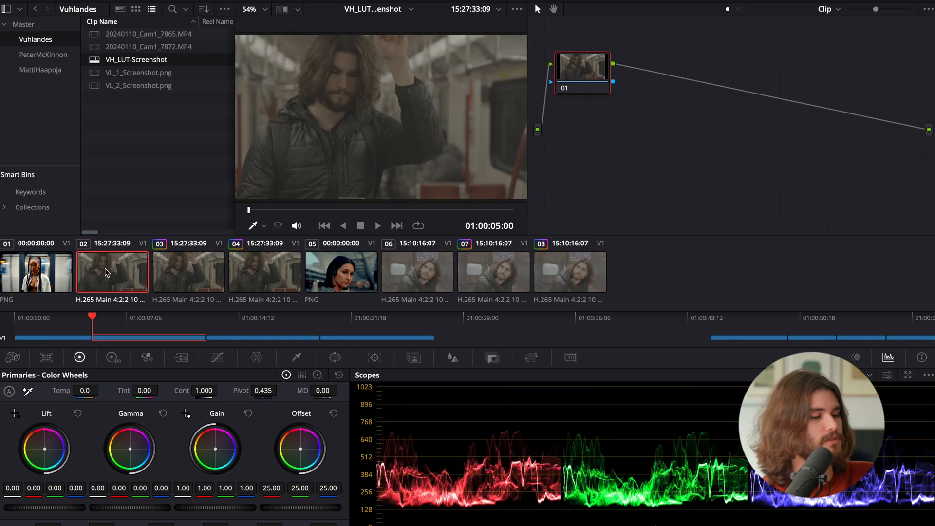
pyautogui.rightClick(49, 273)
pyautogui.click(92, 198)
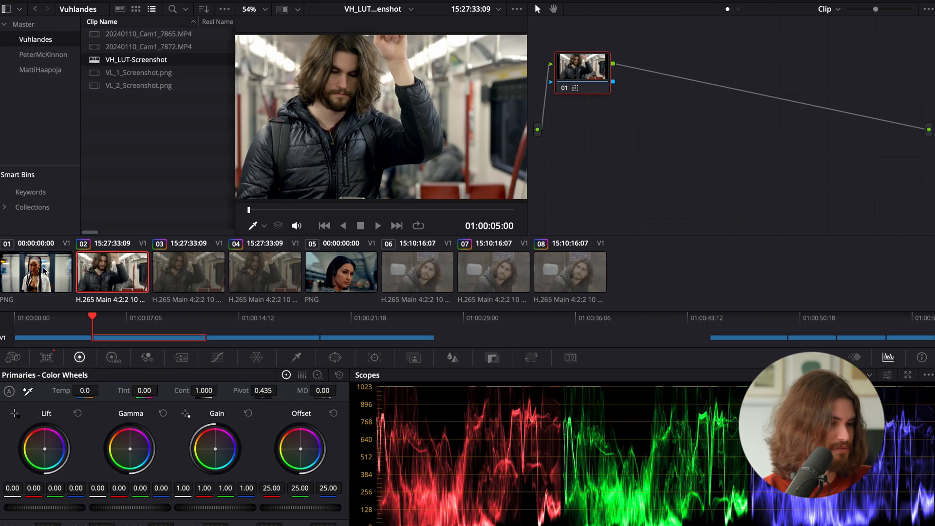
pyautogui.click(45, 270)
pyautogui.click(110, 275)
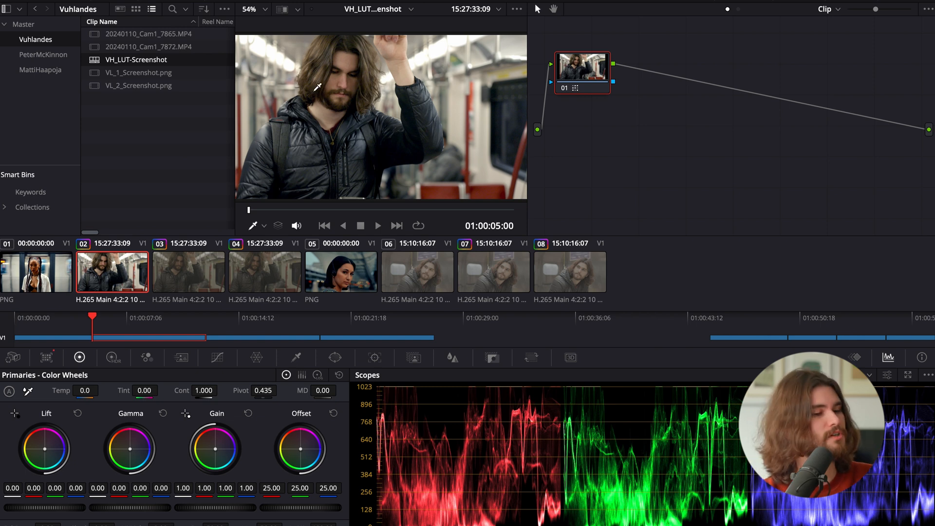
pyautogui.click(47, 269)
pyautogui.click(122, 271)
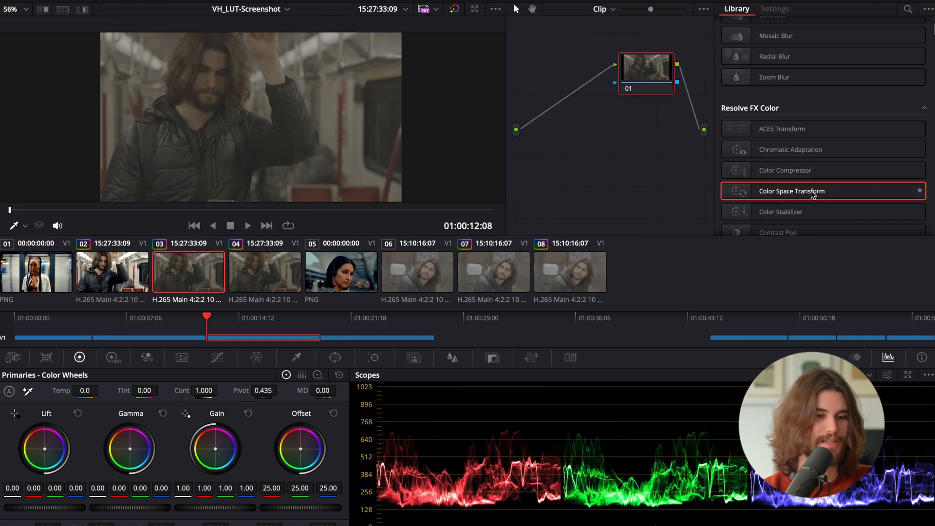
# Apply a Color Space Transform from Sony S-Gamut3.Cine and Sony S-Log3 to clip 03, and raise Offset to 36.15 in a serial node before it.
pyautogui.moveTo(813, 192); pyautogui.dragTo(648, 73)
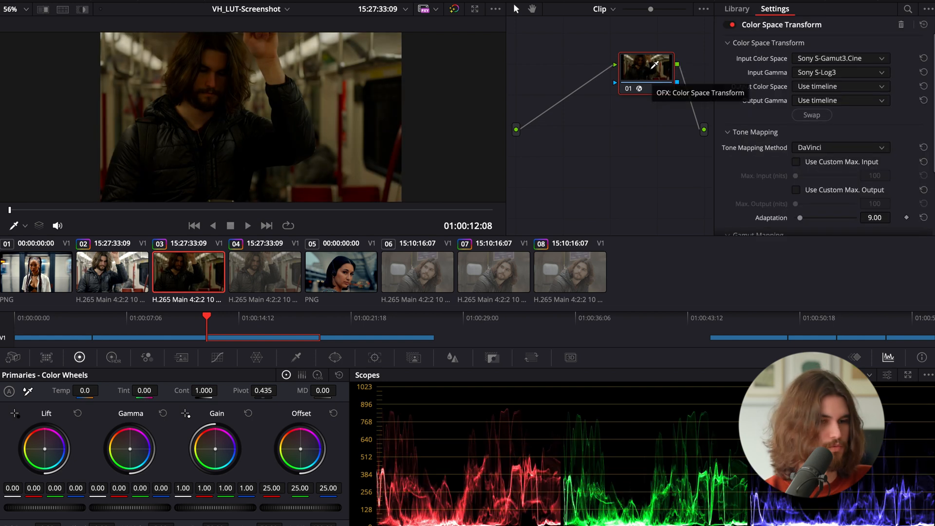
pyautogui.rightClick(642, 79)
pyautogui.moveTo(703, 134)
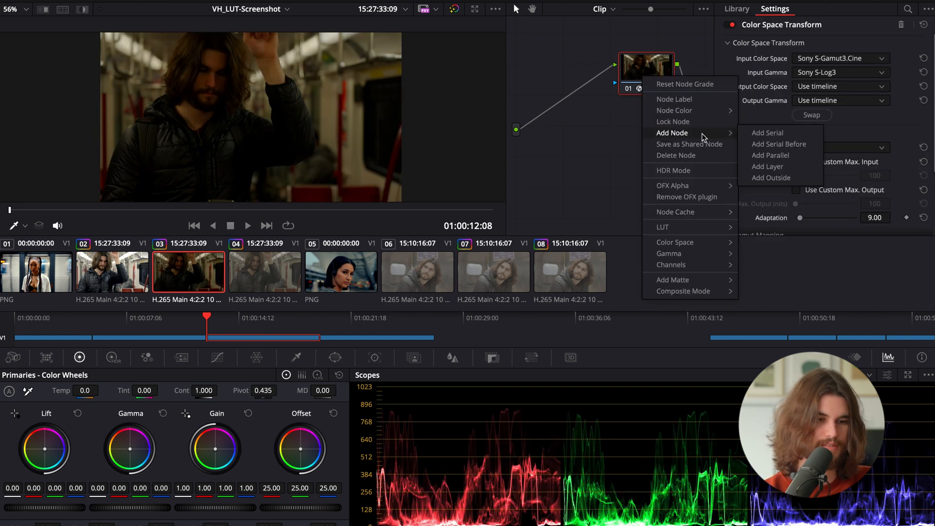
pyautogui.click(760, 139)
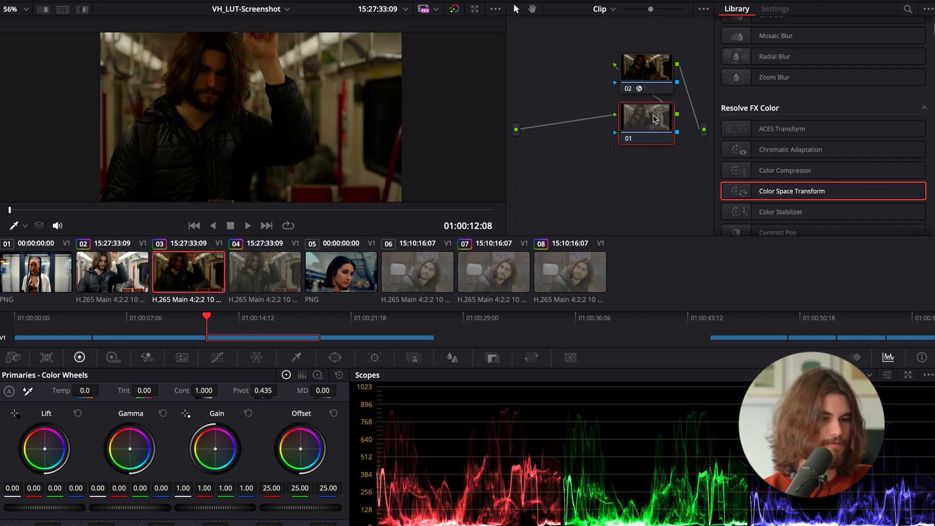
pyautogui.moveTo(648, 117); pyautogui.dragTo(568, 109)
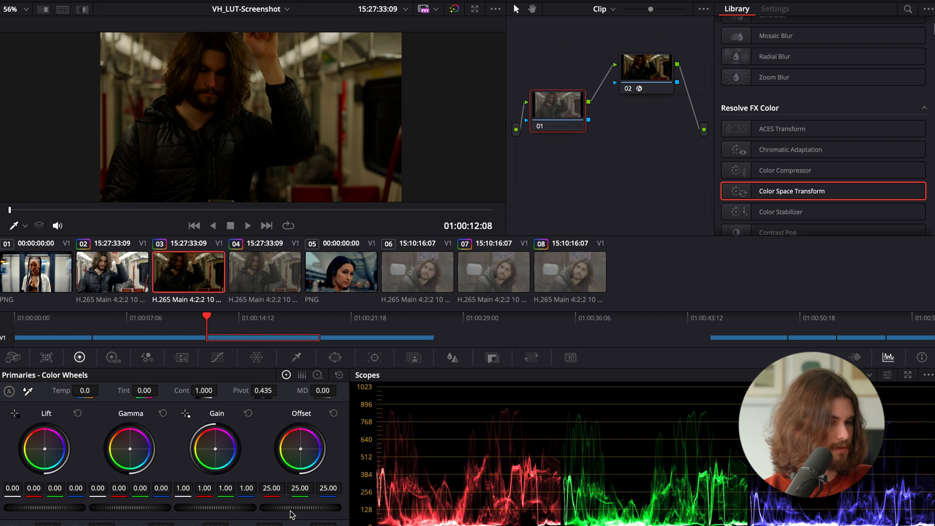
pyautogui.moveTo(292, 508)
pyautogui.mouseDown()
pyautogui.moveTo(322, 508)
pyautogui.moveTo(297, 507)
pyautogui.mouseUp()
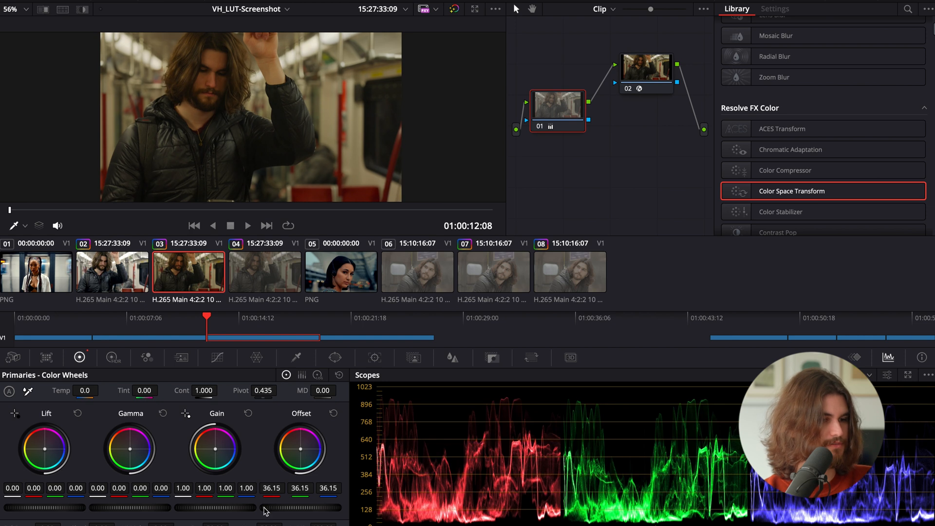
# Add a serial node after clip 03's Color Space Transform and shot-match it to the reference still in clip 01.
pyautogui.click(643, 70)
pyautogui.rightClick(643, 69)
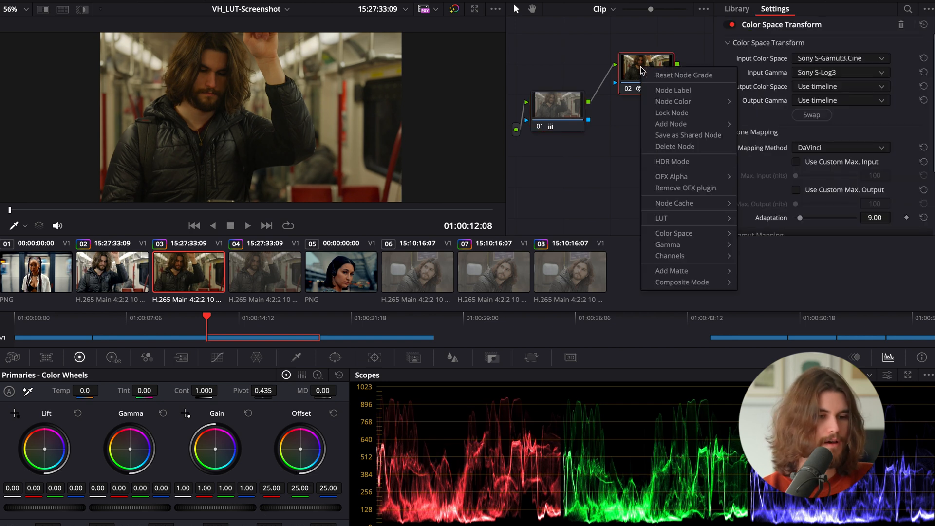
pyautogui.moveTo(705, 125)
pyautogui.click(766, 125)
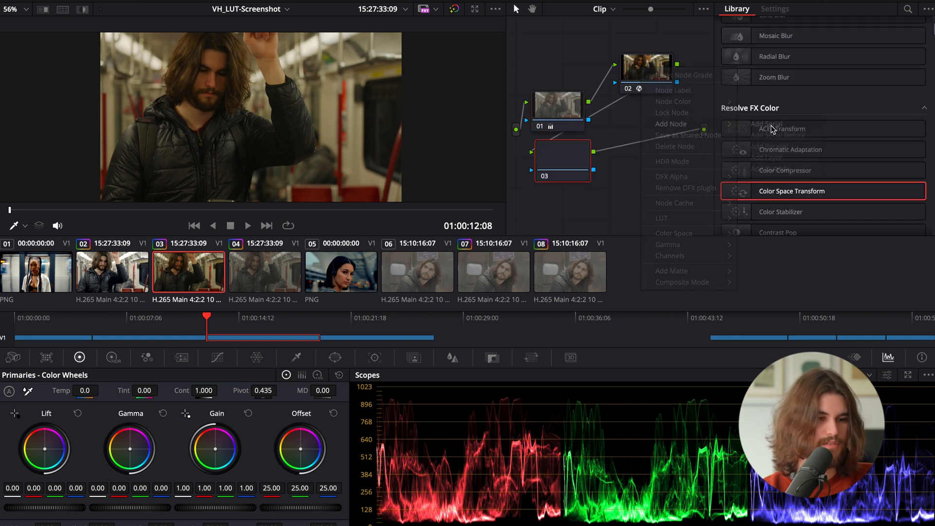
pyautogui.moveTo(574, 153); pyautogui.dragTo(653, 155)
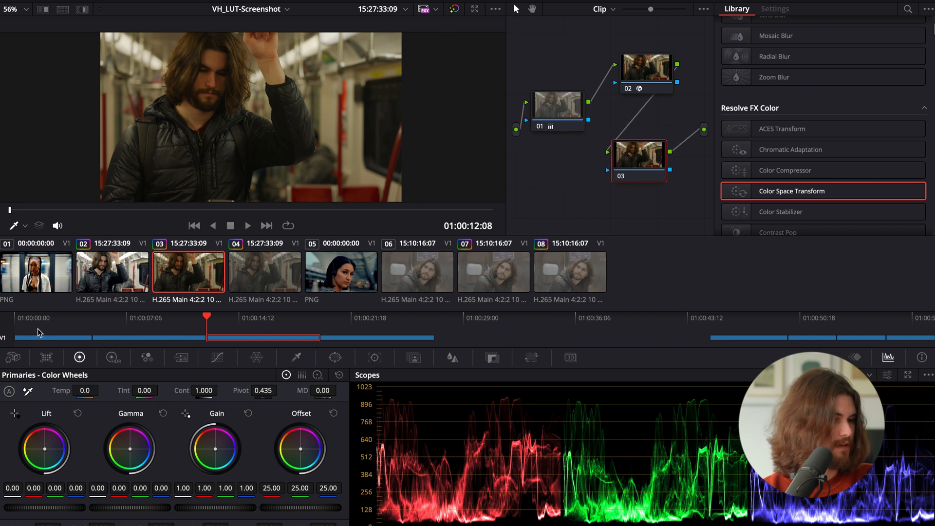
pyautogui.rightClick(49, 272)
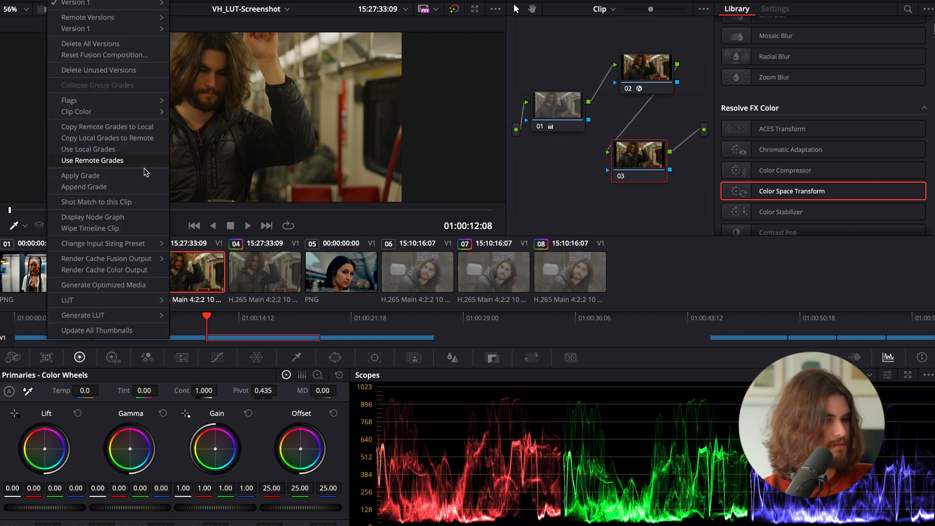
pyautogui.click(133, 202)
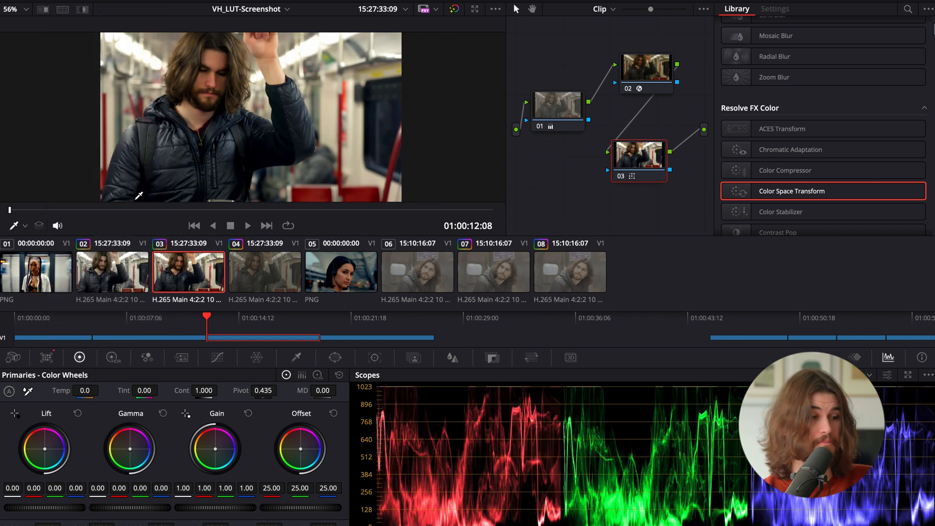
# Compare clip 03's Color Space Transform match with clip 02's direct match and with the reference still in clip 01.
pyautogui.click(116, 278)
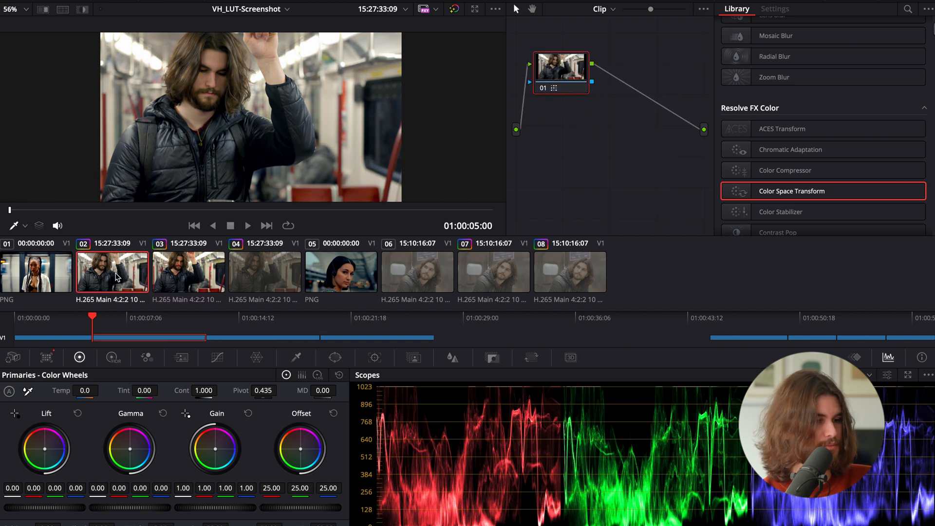
pyautogui.click(188, 276)
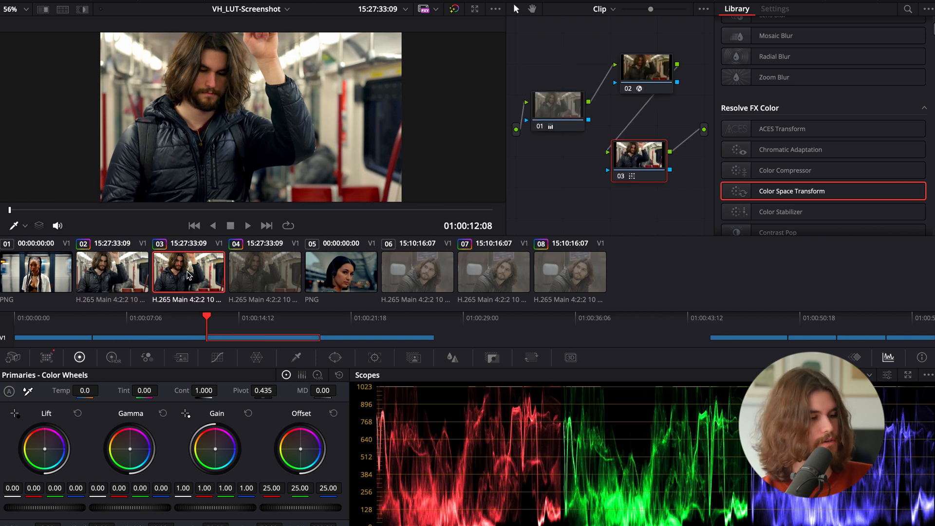
pyautogui.click(112, 275)
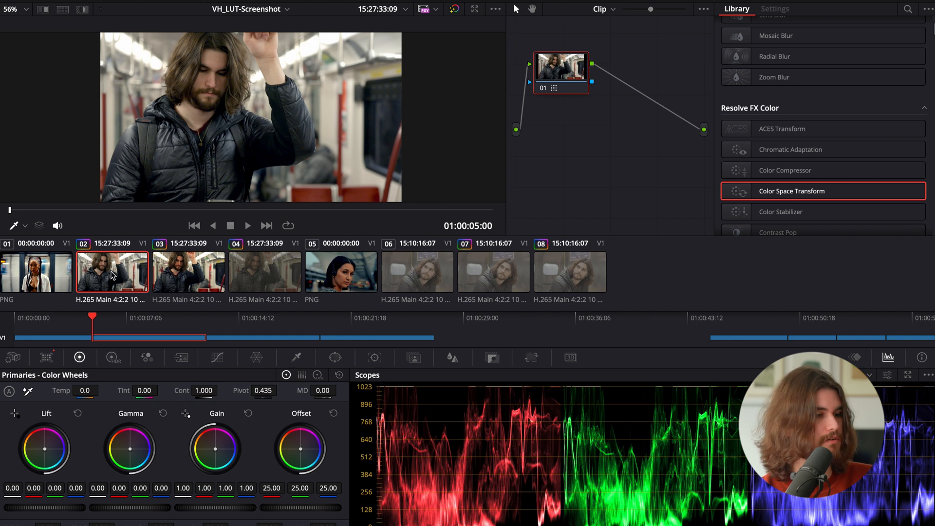
pyautogui.click(186, 279)
pyautogui.click(51, 276)
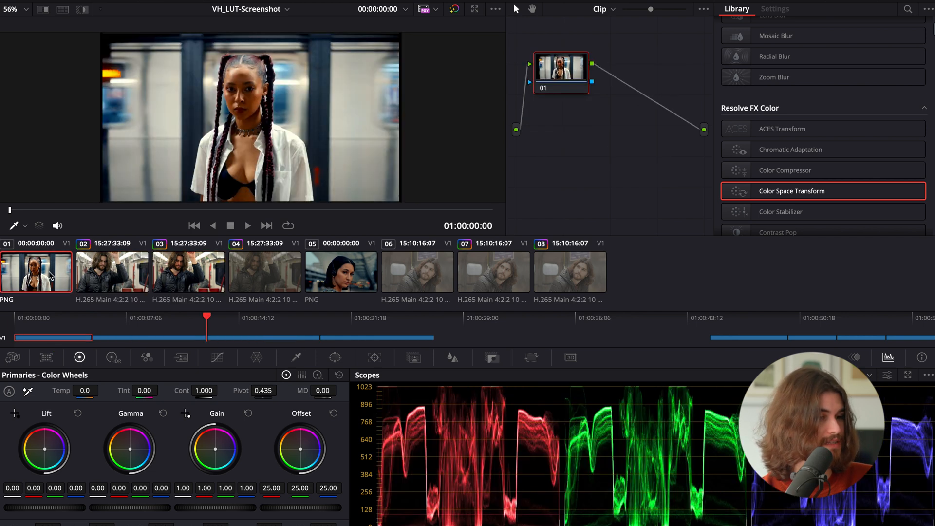
pyautogui.click(176, 283)
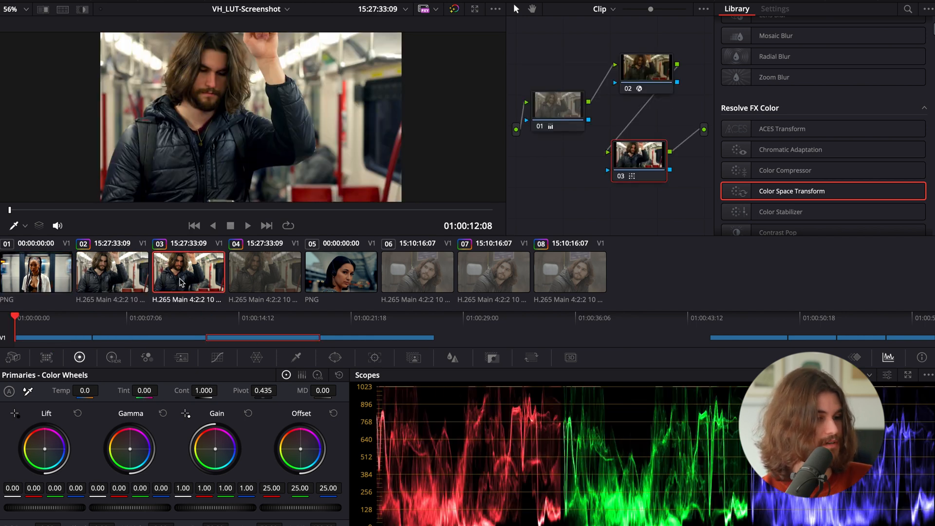
pyautogui.click(48, 273)
pyautogui.click(198, 278)
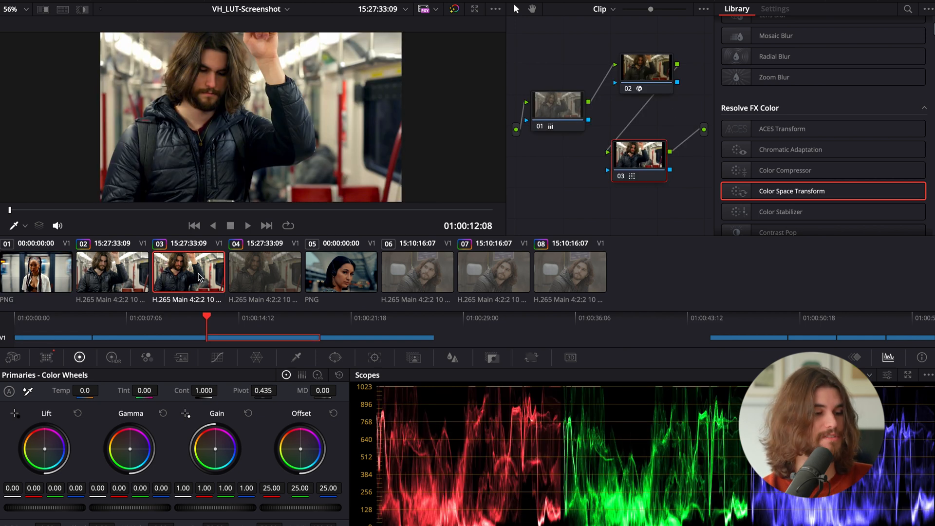
# Apply a Color Space Transform to clip 04 and raise Offset to about 36 in a serial node before it.
pyautogui.click(236, 269)
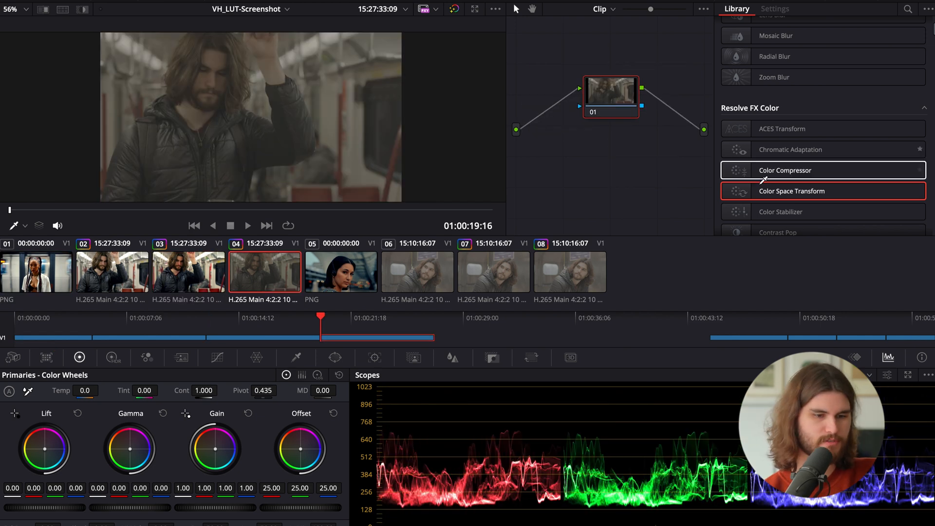
pyautogui.moveTo(798, 192); pyautogui.dragTo(612, 95)
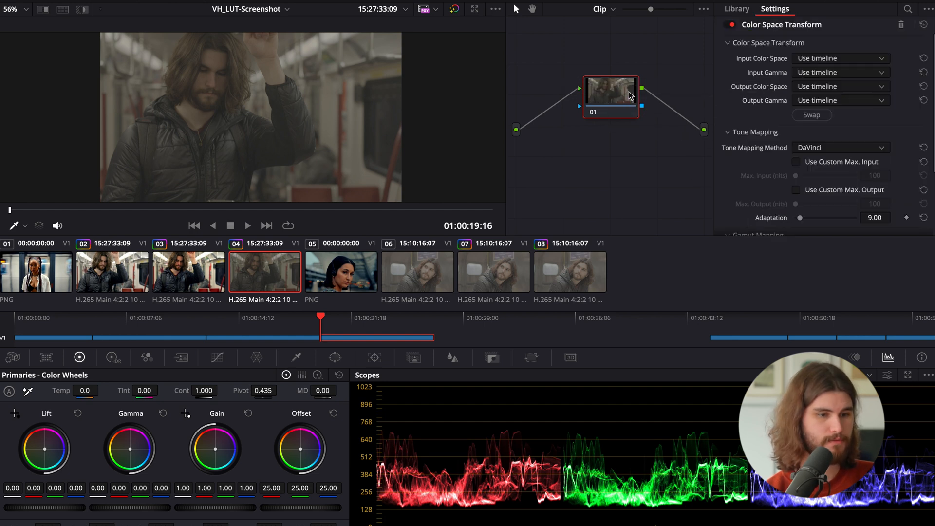
pyautogui.click(846, 59)
pyautogui.scroll(-3, 828, 97)
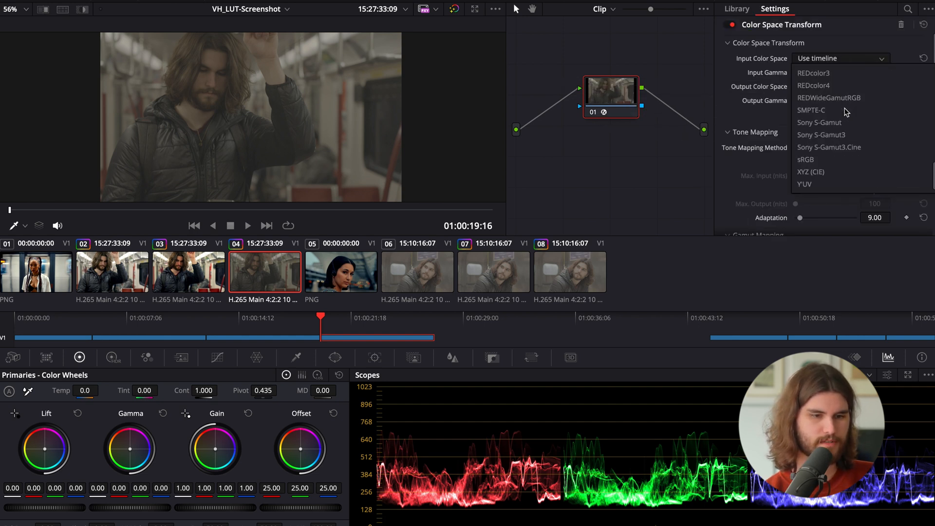
pyautogui.click(810, 86)
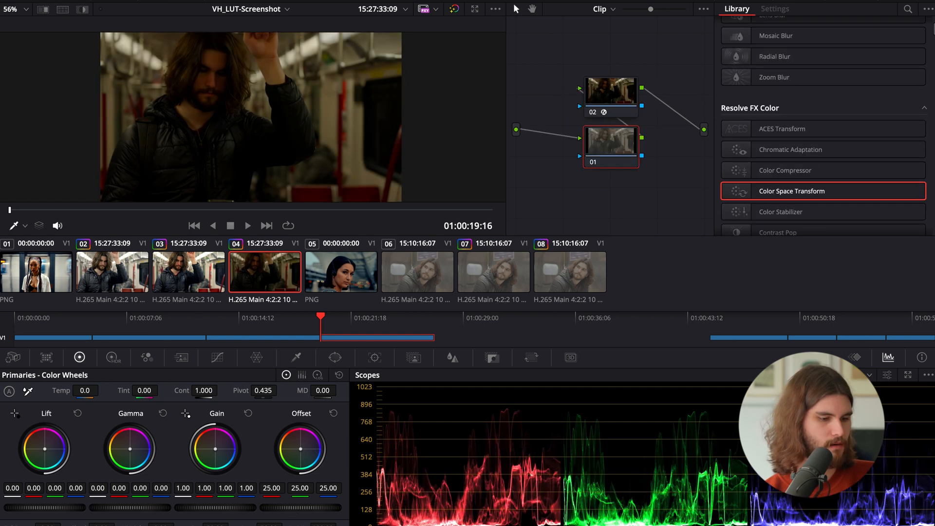
pyautogui.moveTo(301, 507)
pyautogui.mouseDown()
pyautogui.moveTo(336, 507)
pyautogui.moveTo(290, 510)
pyautogui.mouseUp()
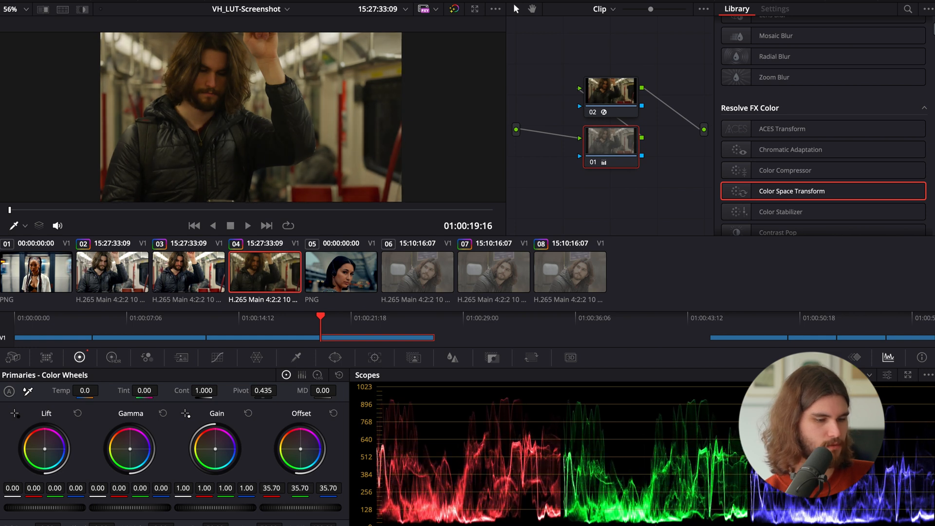
# Add a serial node after clip 04's Color Space Transform and place it beside the transform node.
pyautogui.hotkey('alt', 's')
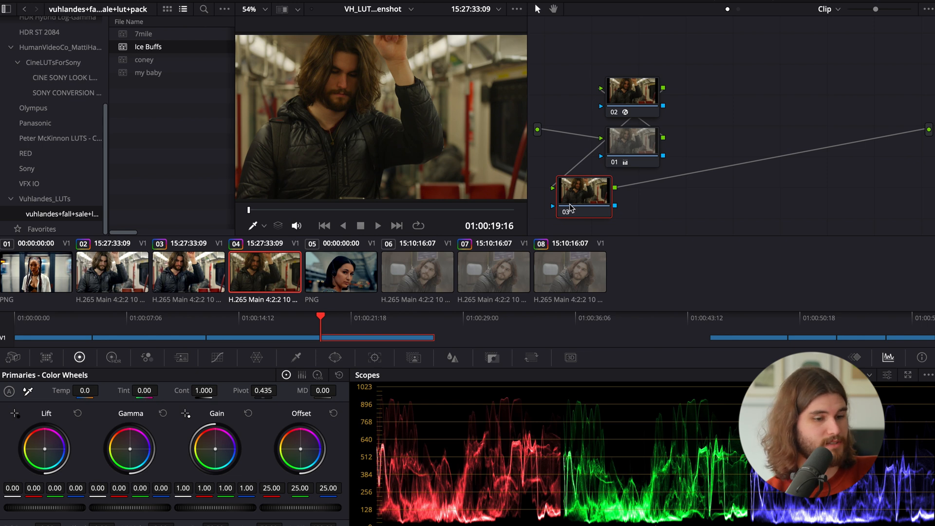
pyautogui.moveTo(571, 208); pyautogui.dragTo(740, 106)
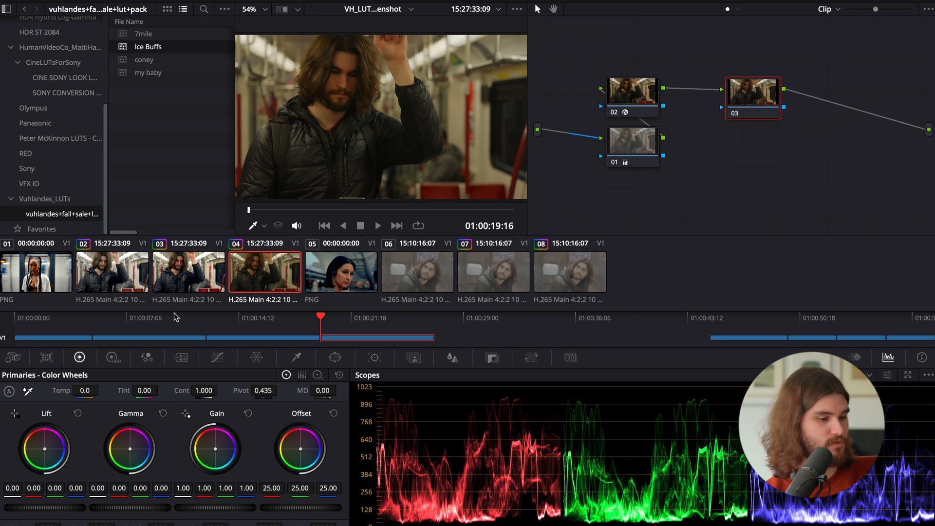
# Try the Vuhlandes 7mile and Ice Buffs LUTs on clip 04's node 03, resetting the node after each.
pyautogui.click(162, 34)
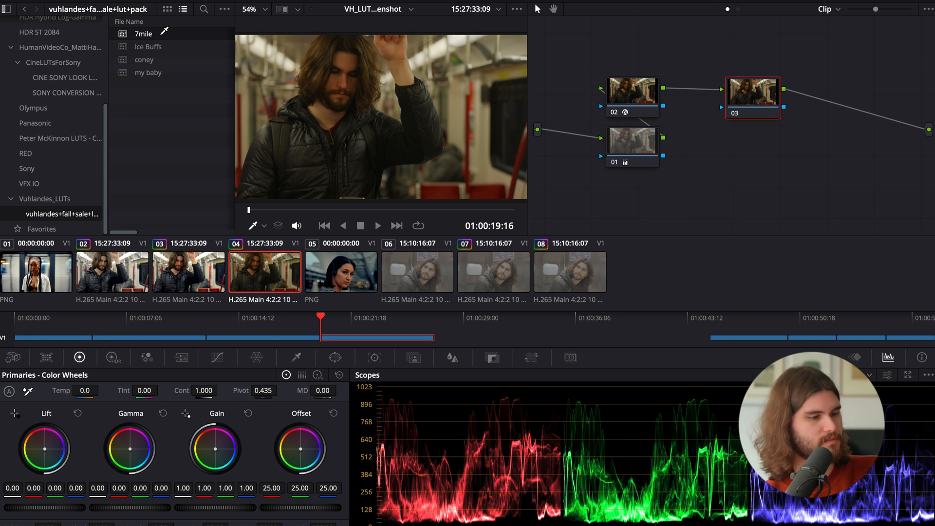
pyautogui.moveTo(165, 32); pyautogui.dragTo(741, 101)
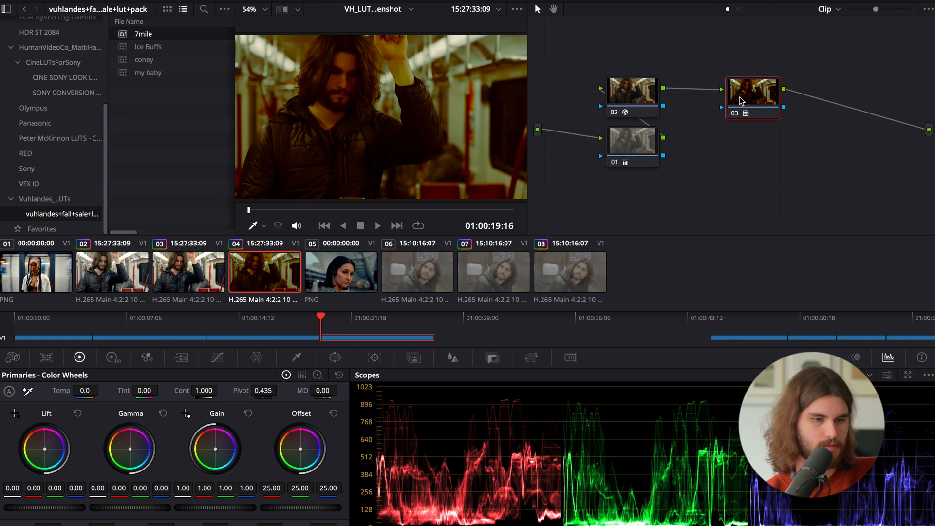
pyautogui.rightClick(742, 101)
pyautogui.click(763, 107)
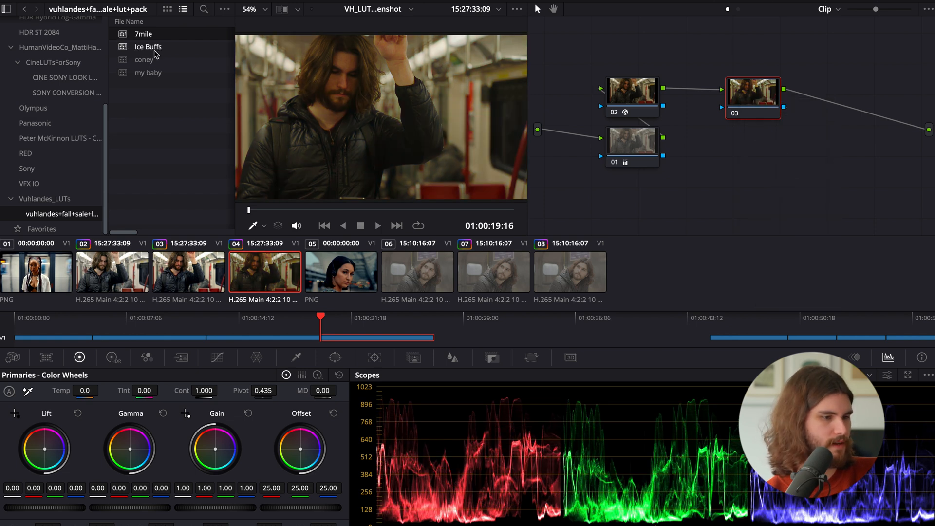
pyautogui.moveTo(155, 51); pyautogui.dragTo(756, 94)
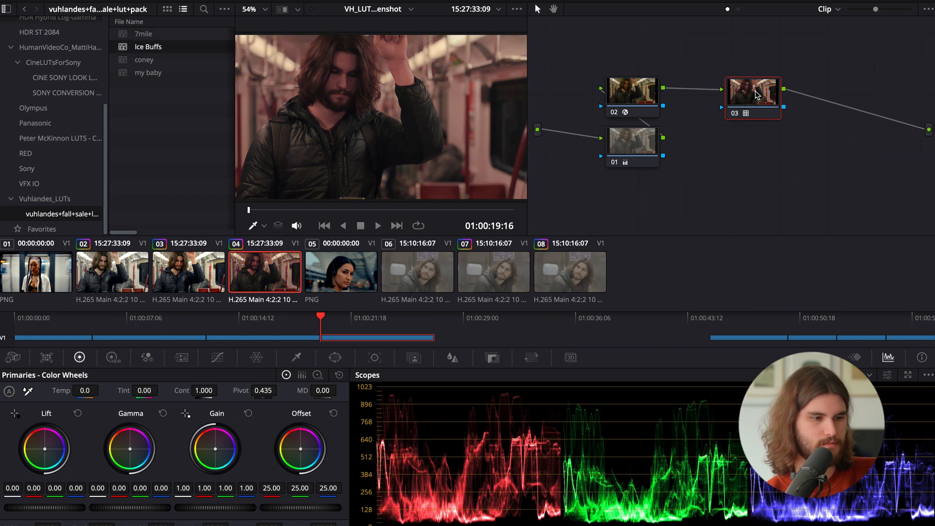
pyautogui.rightClick(757, 94)
pyautogui.click(772, 100)
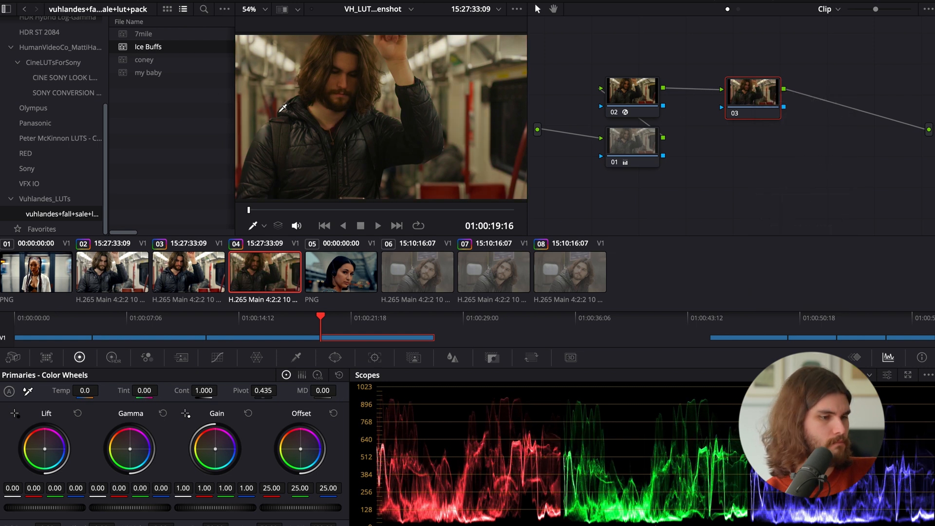
# Apply the Vuhlandes coney LUT to clip 04's node 03 and add a serial node after it.
pyautogui.moveTo(150, 65); pyautogui.dragTo(756, 111)
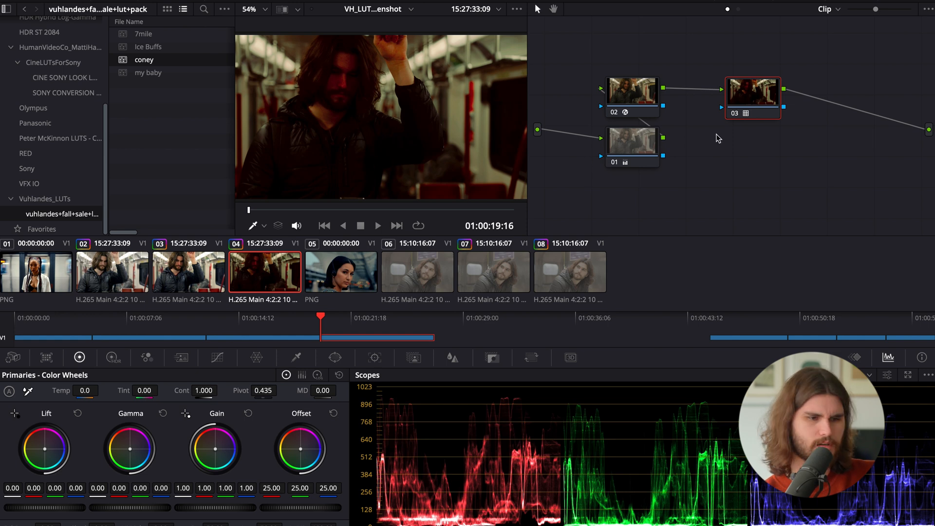
pyautogui.hotkey('alt', 's')
# Fine-tune Offset in clip 04's node 01 to about 36.1.
pyautogui.click(631, 148)
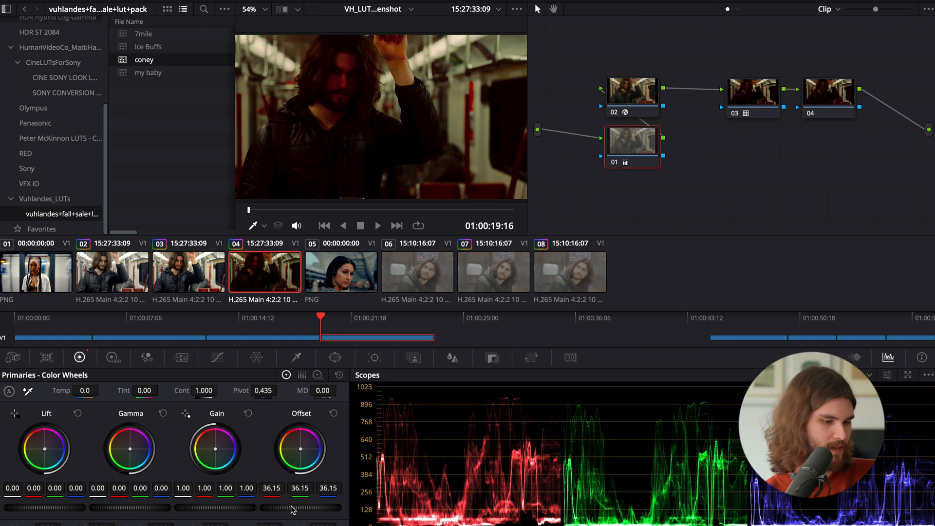
pyautogui.moveTo(301, 507)
pyautogui.mouseDown()
pyautogui.moveTo(316, 507)
pyautogui.moveTo(300, 507)
pyautogui.mouseUp()
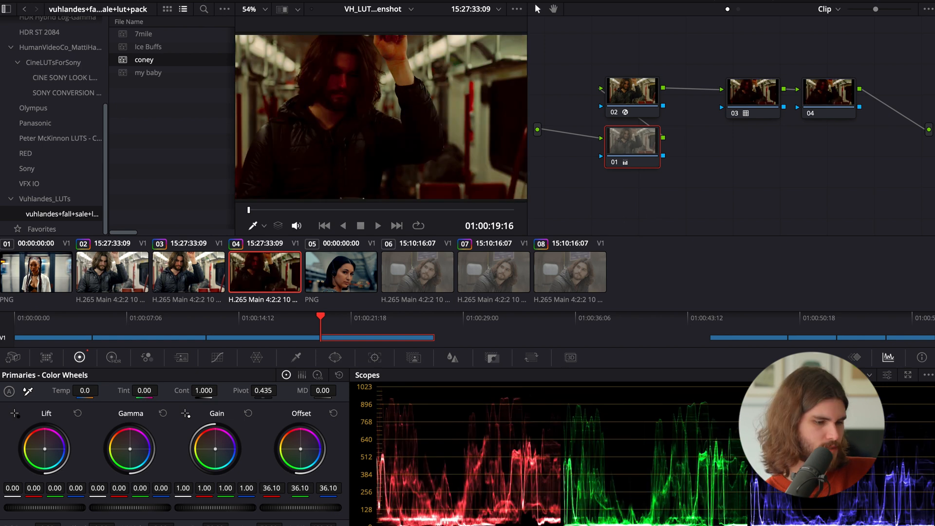
pyautogui.moveTo(300, 507); pyautogui.dragTo(301, 507)
# Try the my baby LUT in place of coney on clip 04's node 03 and return to coney.
pyautogui.click(834, 100)
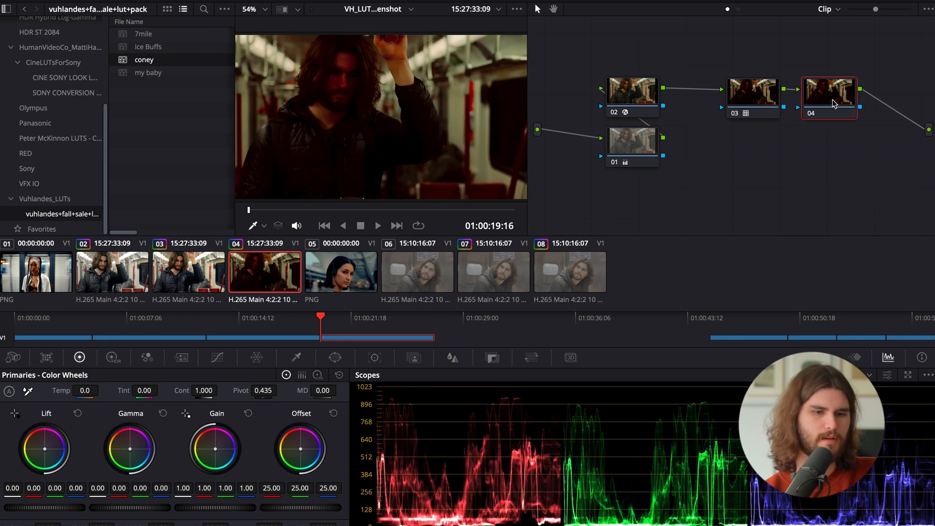
pyautogui.rightClick(834, 100)
pyautogui.rightClick(773, 98)
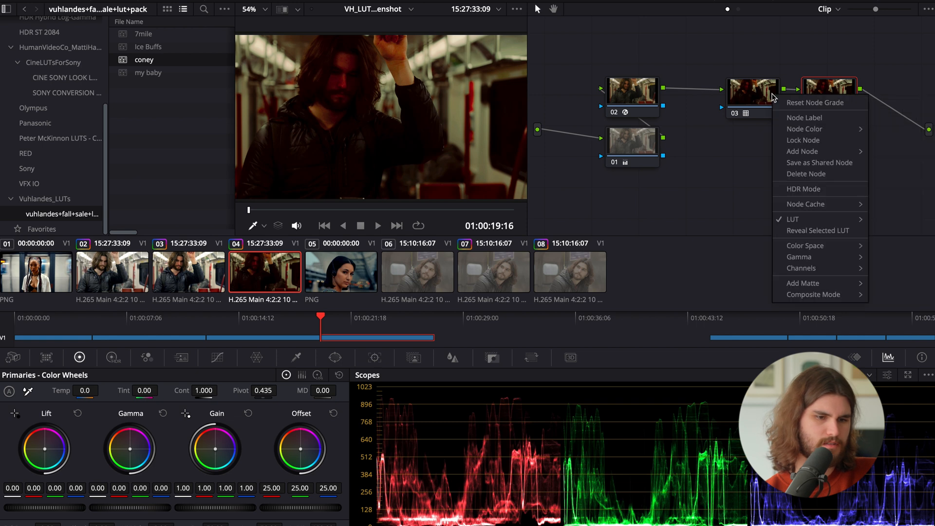
pyautogui.click(809, 102)
pyautogui.moveTo(149, 73); pyautogui.dragTo(754, 93)
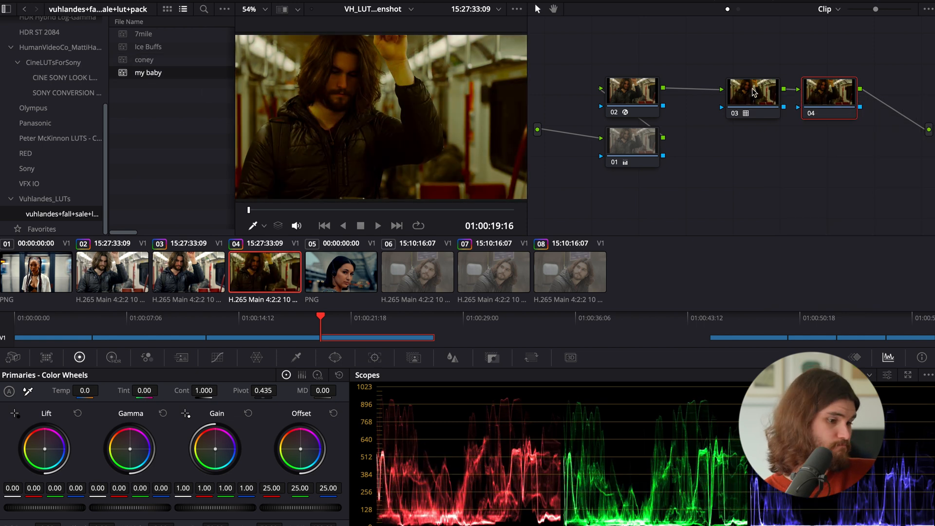
pyautogui.click(754, 93)
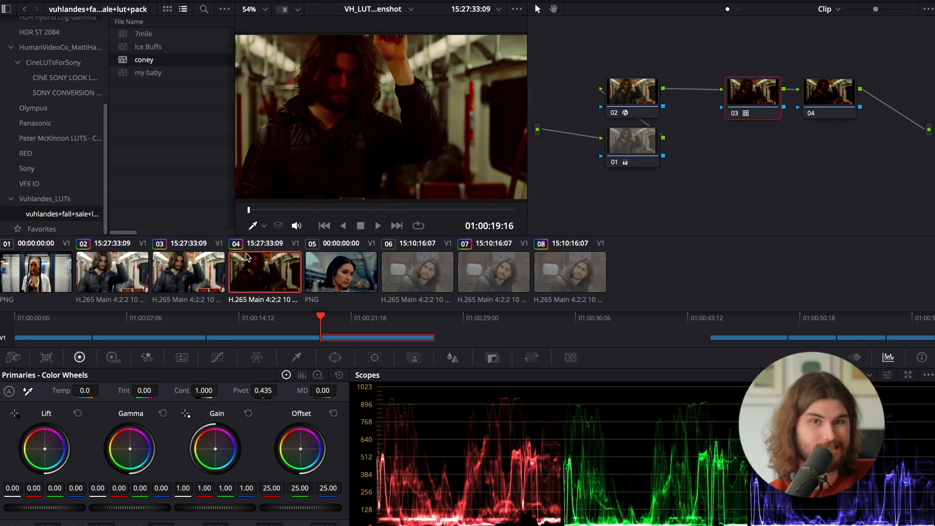
# Check clip 04's coney look with and without the Color Space Transform, and compare it with clip 03 and the reference still in clip 01.
pyautogui.click(615, 114)
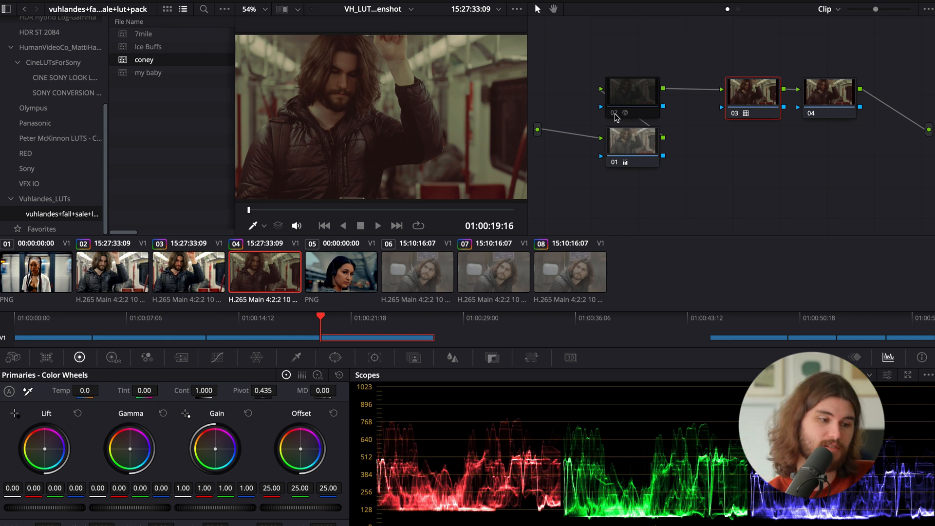
pyautogui.click(615, 114)
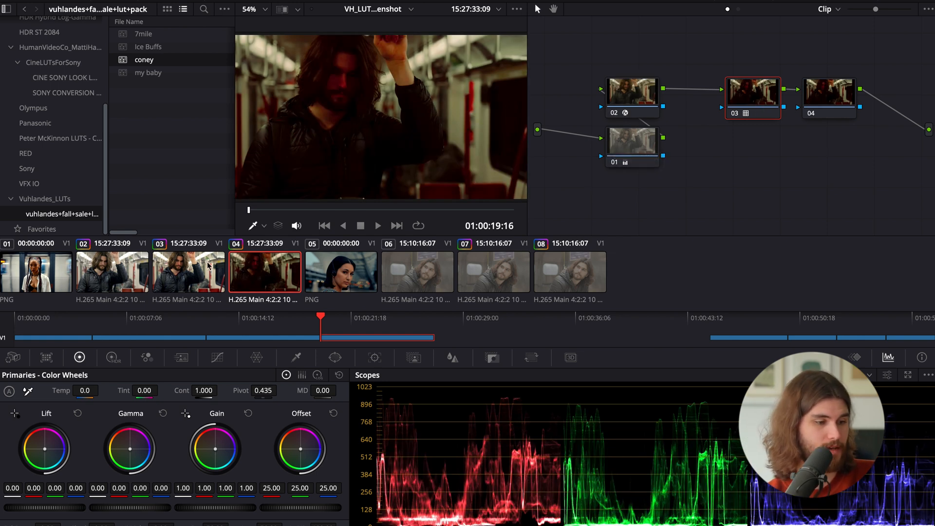
pyautogui.click(184, 270)
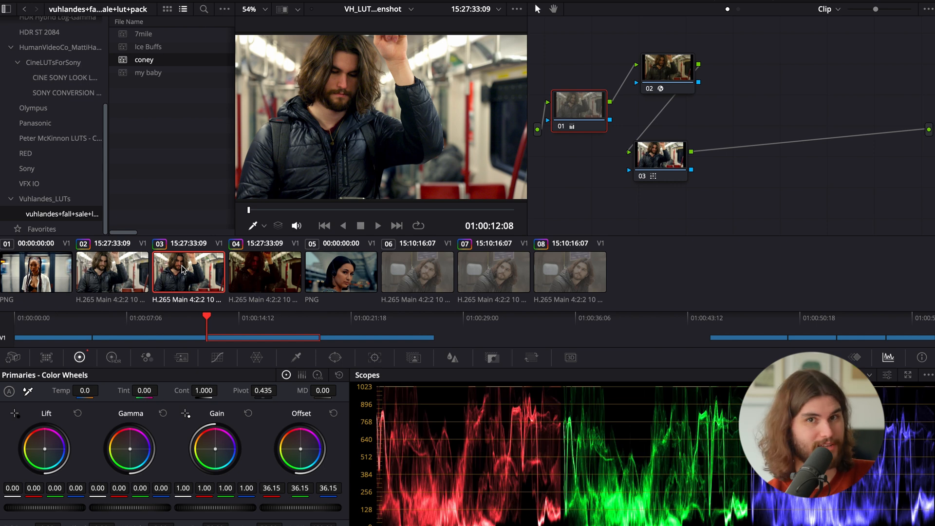
pyautogui.click(30, 273)
pyautogui.click(195, 276)
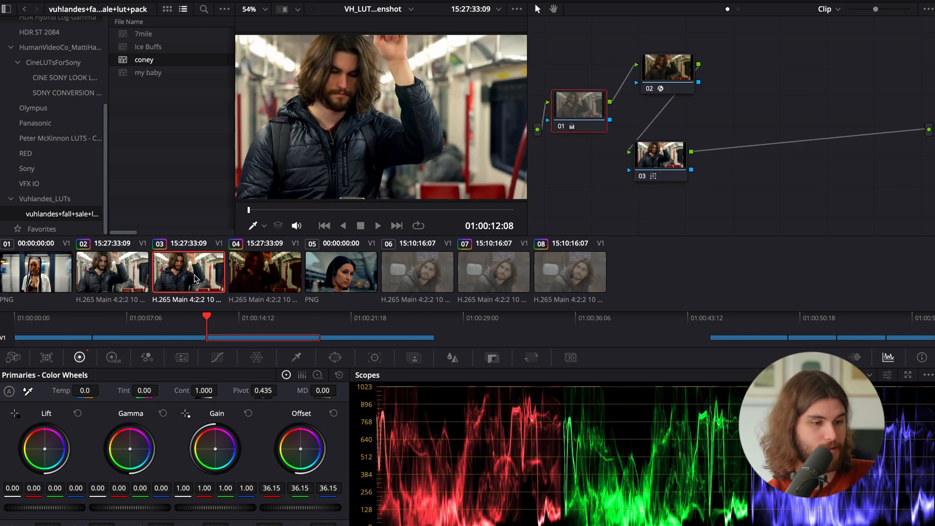
pyautogui.click(262, 280)
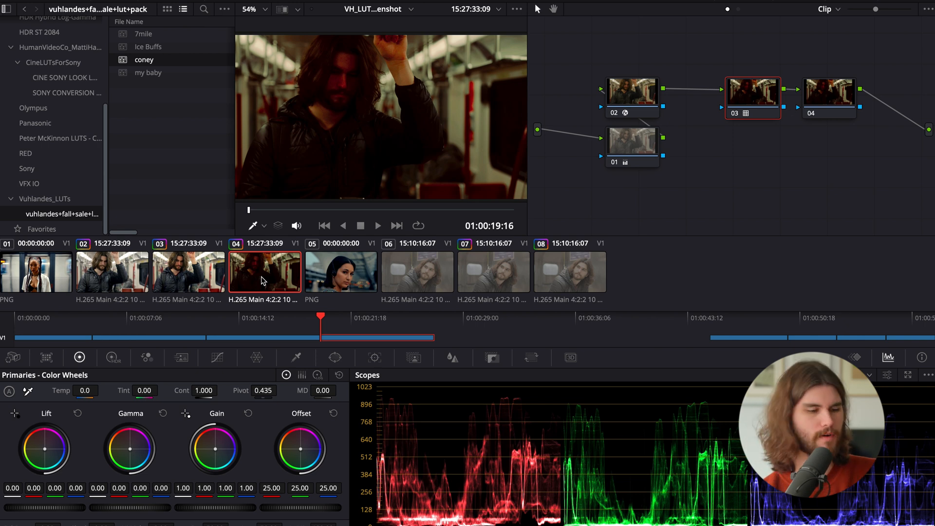
# Shot-match clip 06 to the reference still in clip 05.
pyautogui.click(350, 267)
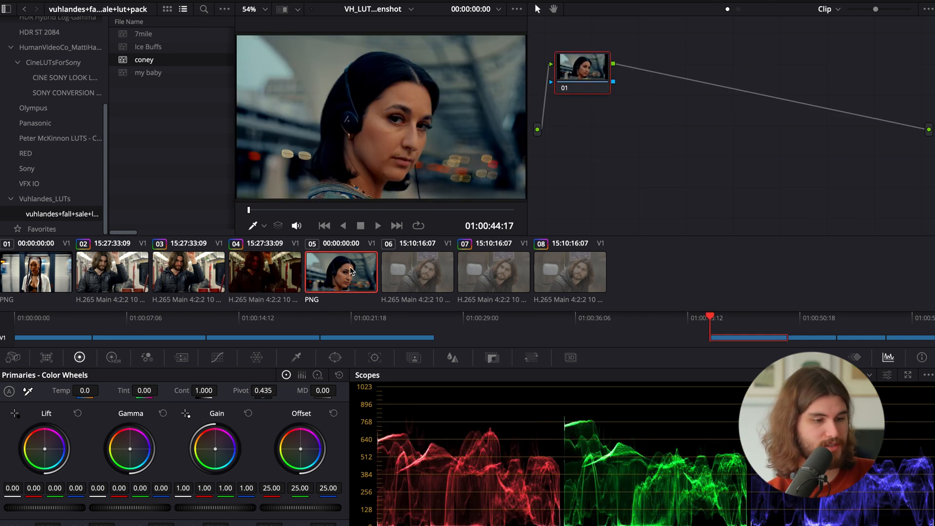
pyautogui.click(429, 274)
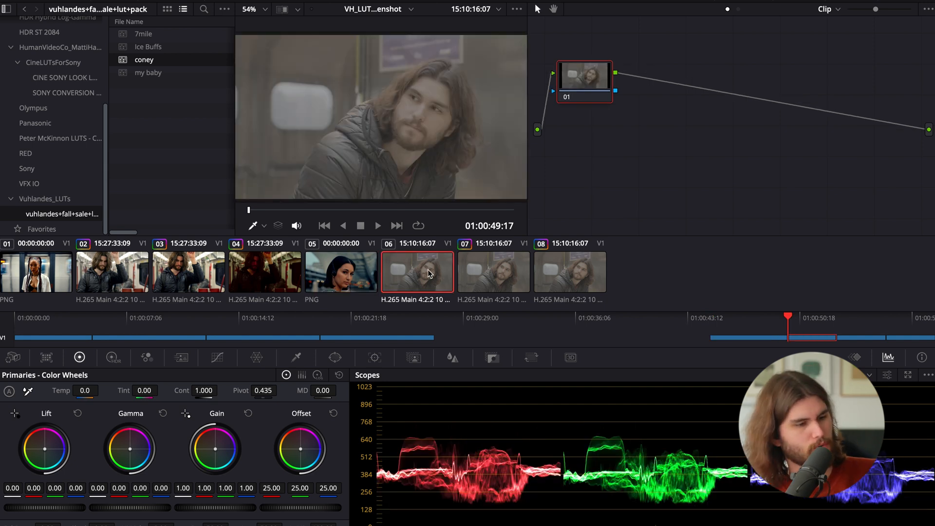
pyautogui.rightClick(335, 274)
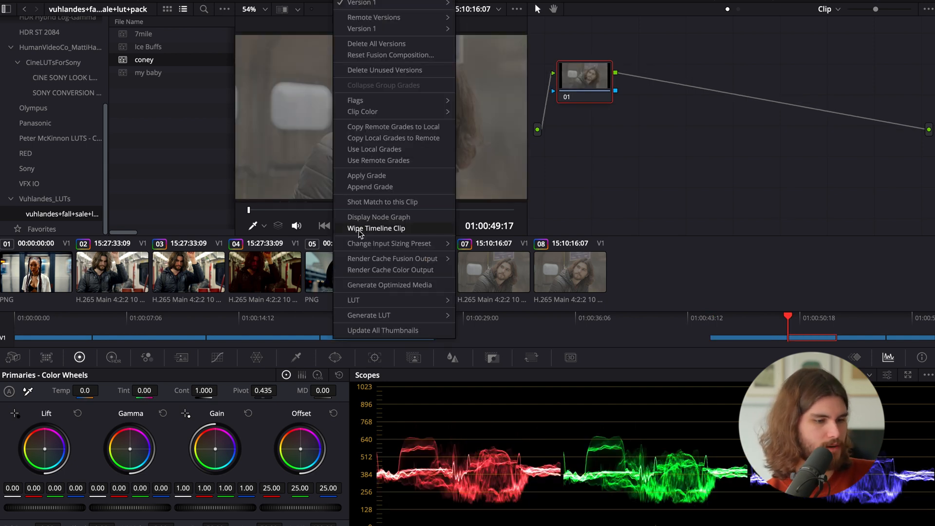
pyautogui.click(412, 202)
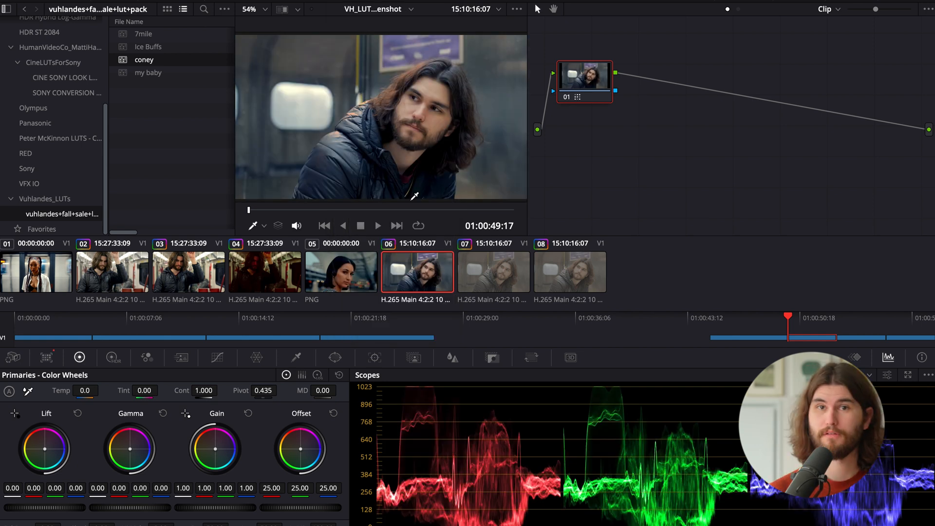
# Compare clip 06's direct shot match with the reference still in clip 05.
pyautogui.click(343, 281)
pyautogui.click(417, 285)
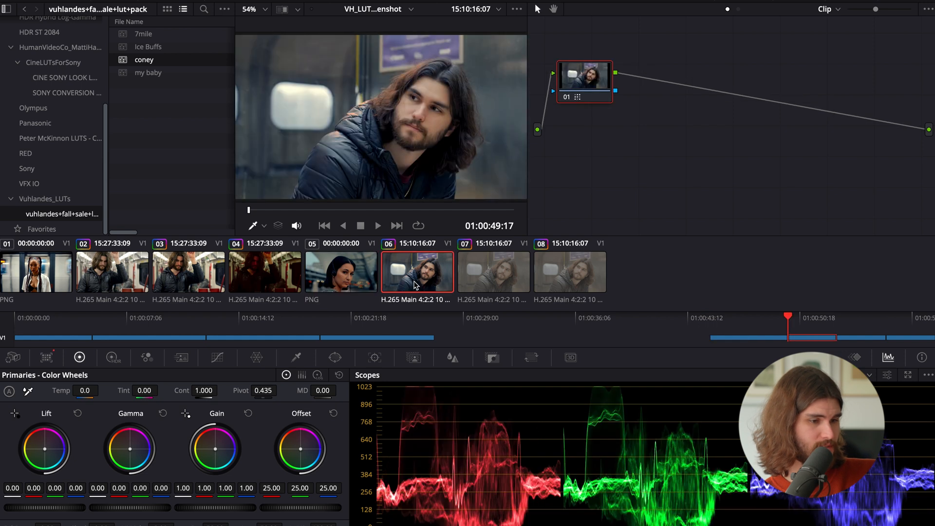
pyautogui.click(362, 280)
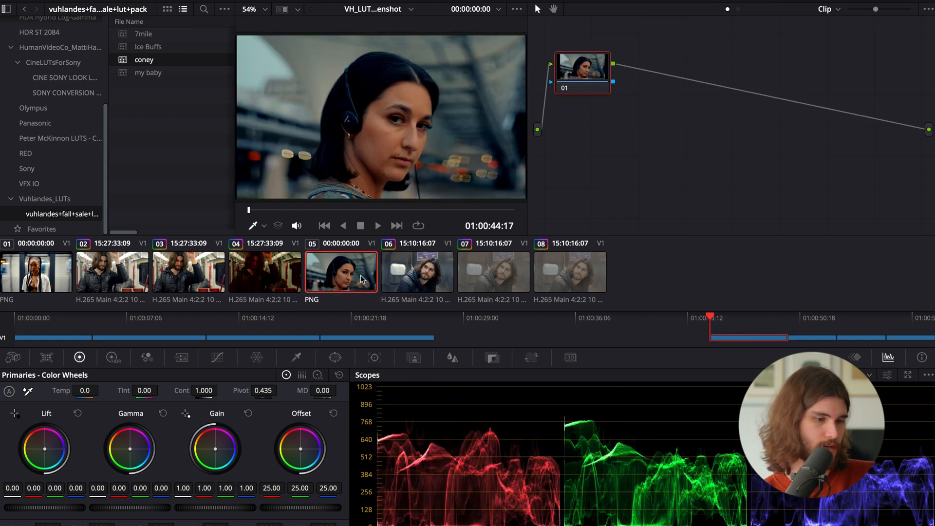
pyautogui.click(418, 273)
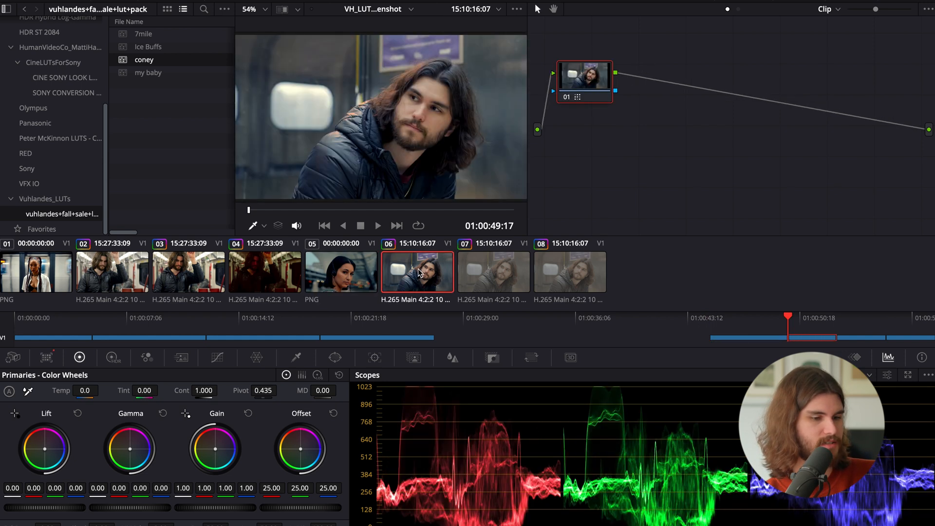
# Add a Color Space Transform to clip 07's node 01 with Sony S-Gamut3.Cine input color space and Sony S-Log3 input gamma.
pyautogui.click(494, 272)
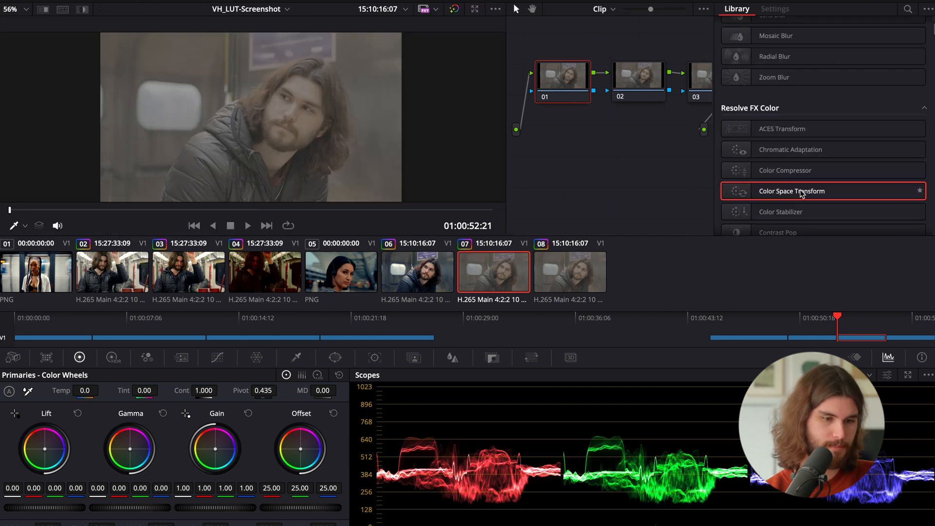
pyautogui.moveTo(803, 190); pyautogui.dragTo(560, 80)
pyautogui.click(839, 62)
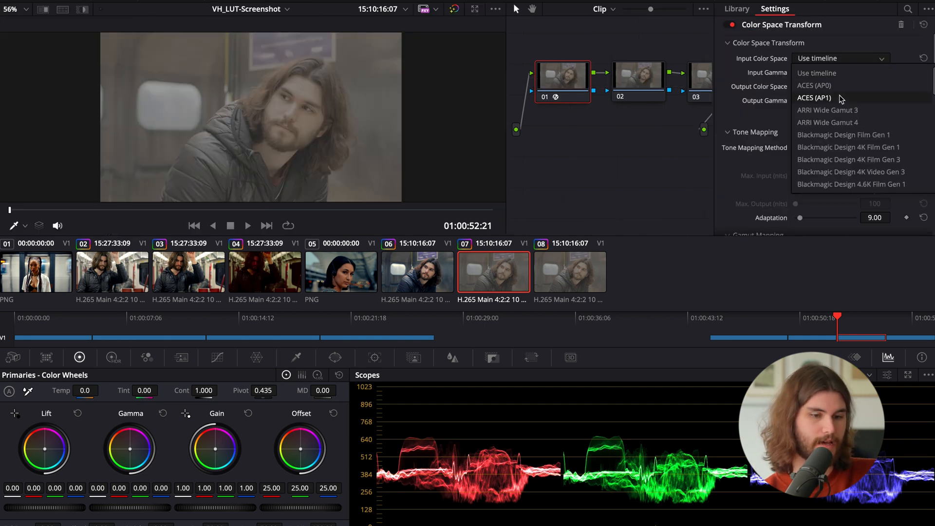
pyautogui.scroll(-5, 840, 107)
pyautogui.click(843, 153)
pyautogui.click(832, 73)
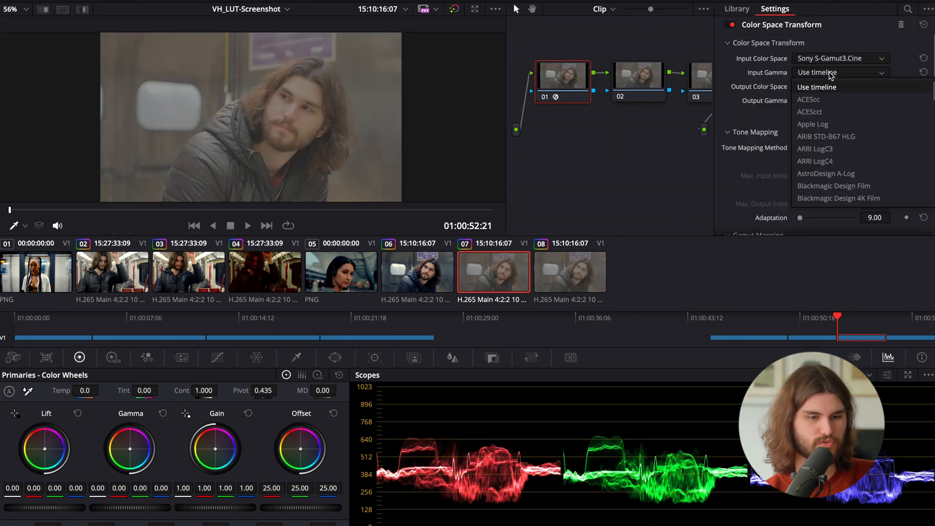
pyautogui.scroll(-5, 835, 126)
pyautogui.scroll(3, 835, 125)
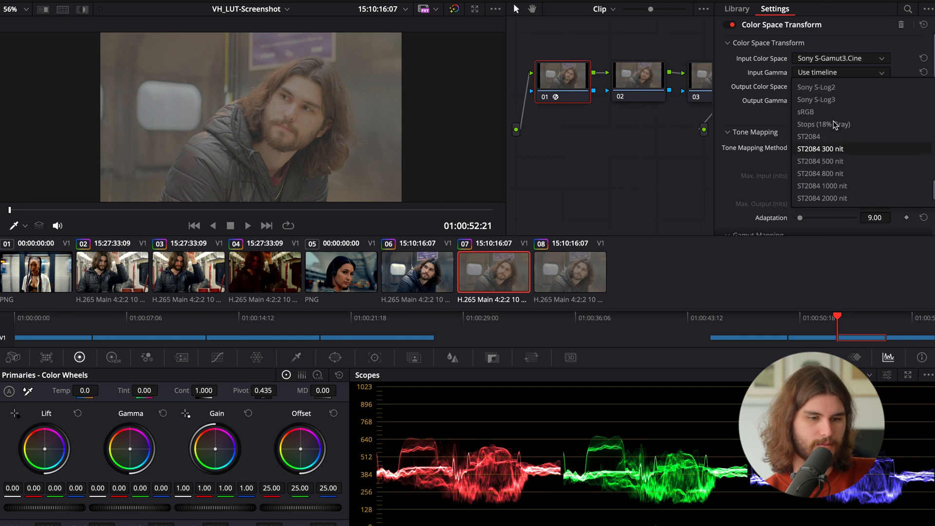
pyautogui.click(828, 100)
# Shot-match clip 07 on node 02 to the reference still in clip 05.
pyautogui.click(647, 74)
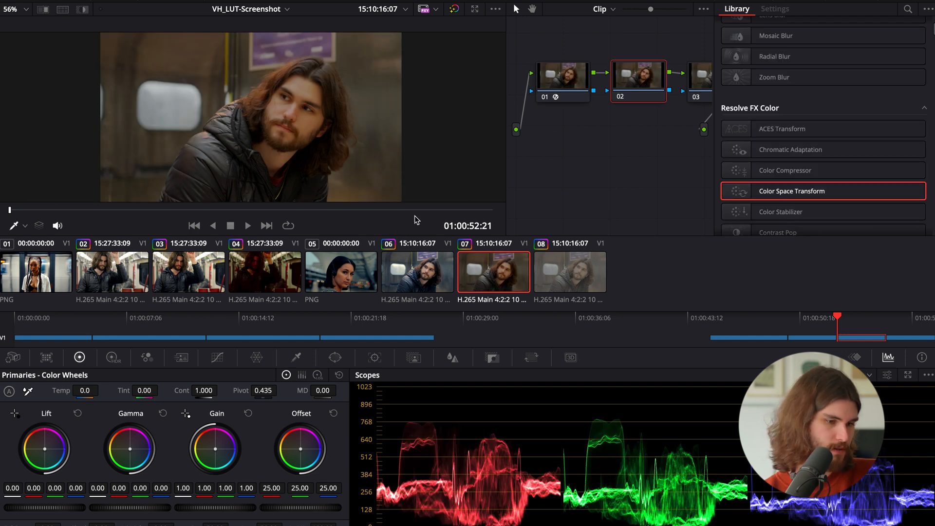
pyautogui.rightClick(350, 283)
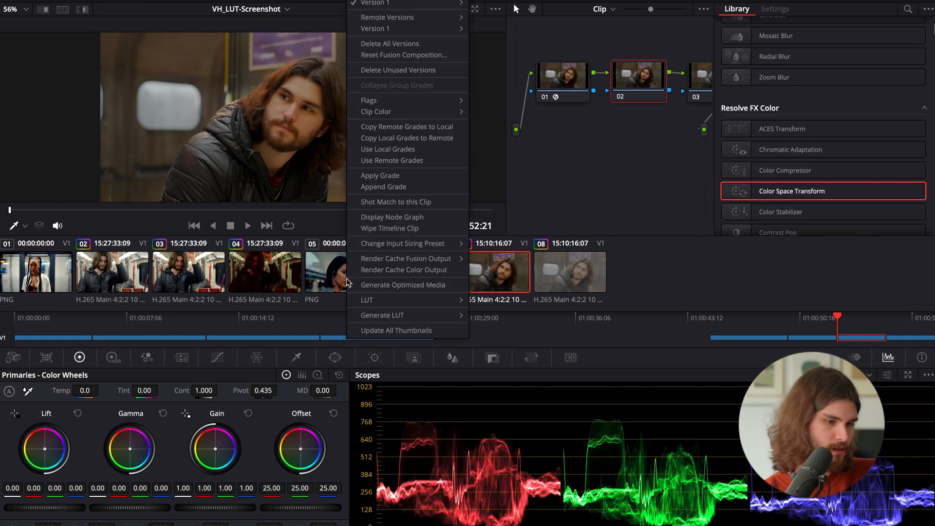
pyautogui.click(413, 205)
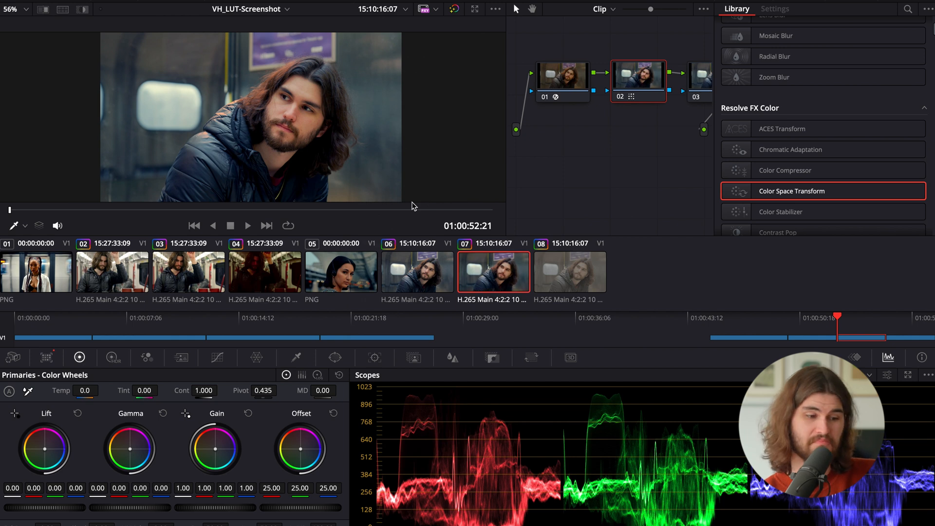
# Lower the gain on clip 07's node 03 to 0.87, comparing the shot with the reference still in clip 05.
pyautogui.click(334, 278)
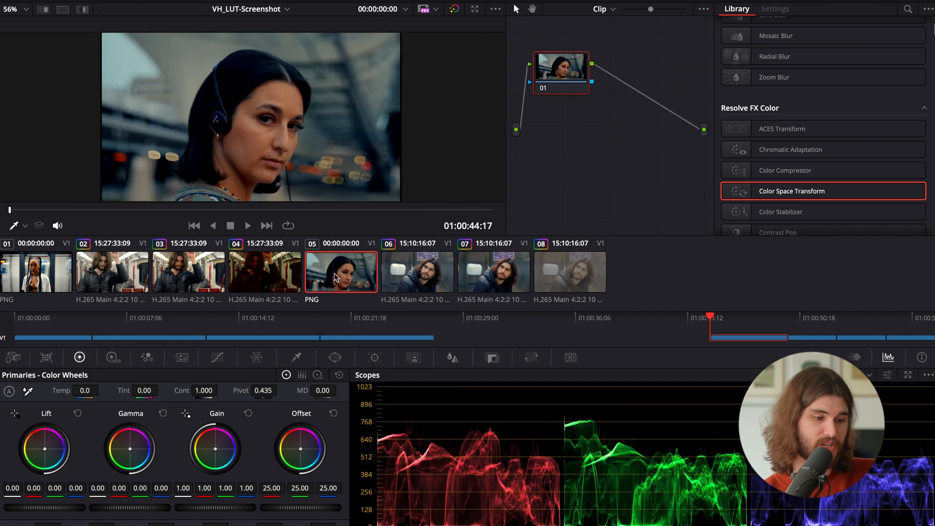
pyautogui.click(513, 279)
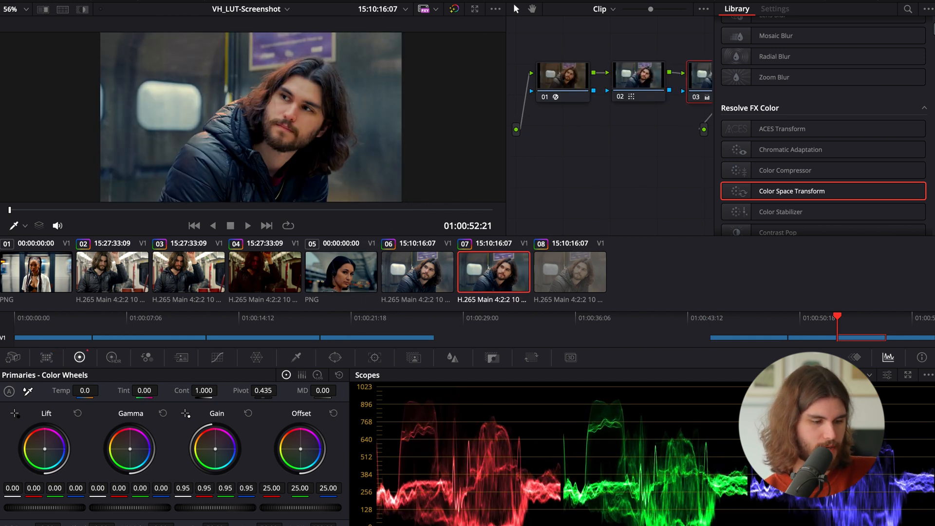
pyautogui.moveTo(215, 507); pyautogui.dragTo(203, 507)
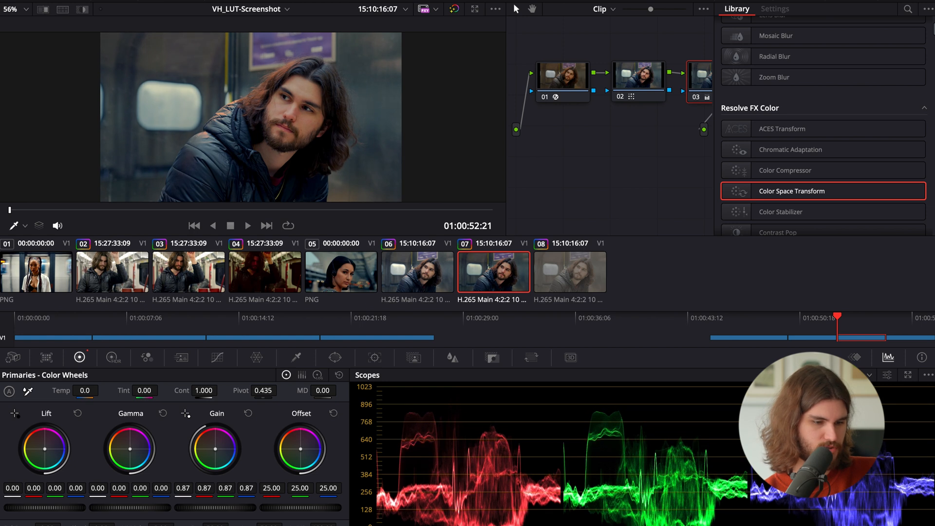
pyautogui.click(362, 271)
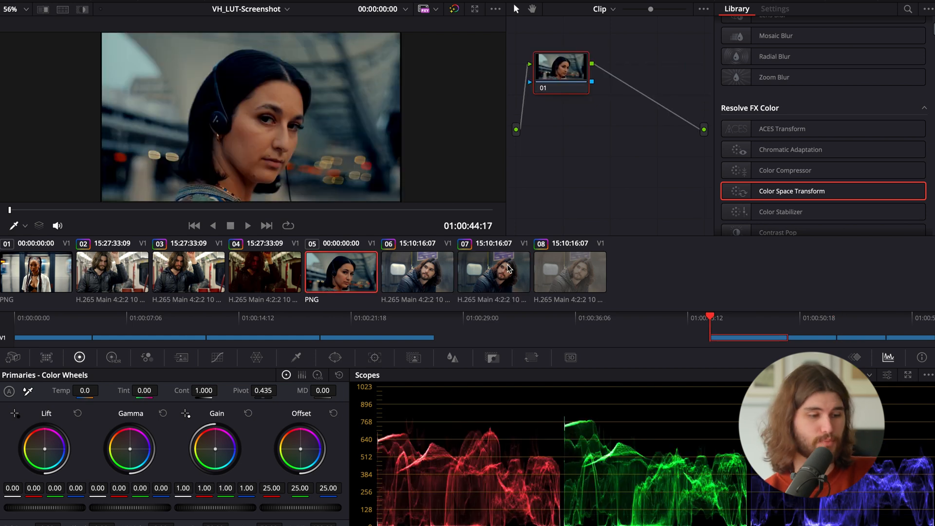
# Add a Color Space Transform to clip 08's node 01 with Sony S-Gamut3.Cine input color space and Sony S-Log3 input gamma.
pyautogui.click(570, 271)
pyautogui.moveTo(780, 193); pyautogui.dragTo(550, 80)
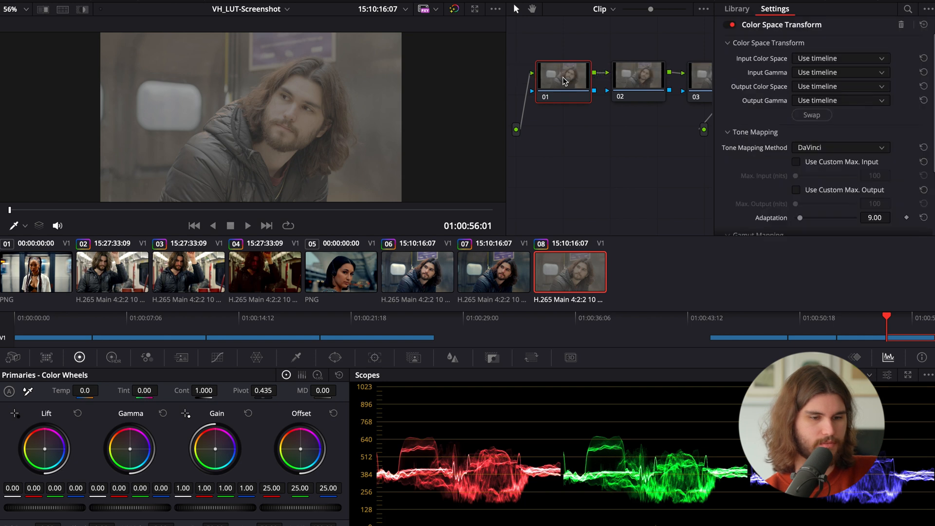
pyautogui.click(834, 58)
pyautogui.scroll(-10, 832, 109)
pyautogui.click(852, 147)
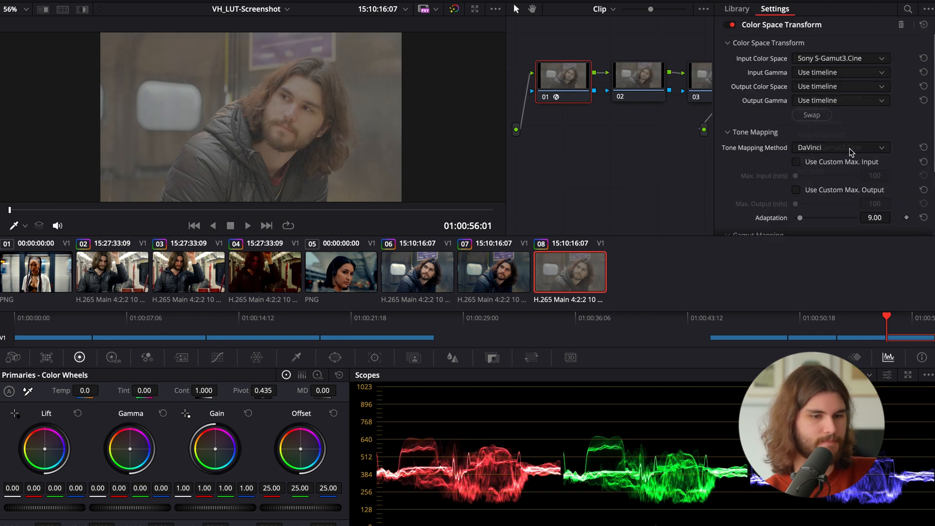
pyautogui.click(824, 73)
pyautogui.scroll(-5, 828, 142)
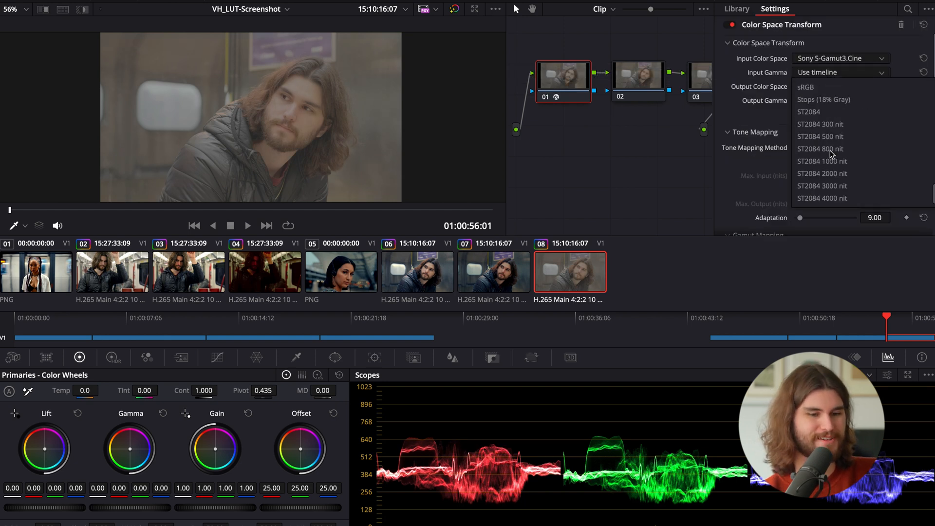
pyautogui.scroll(3, 834, 101)
pyautogui.click(831, 99)
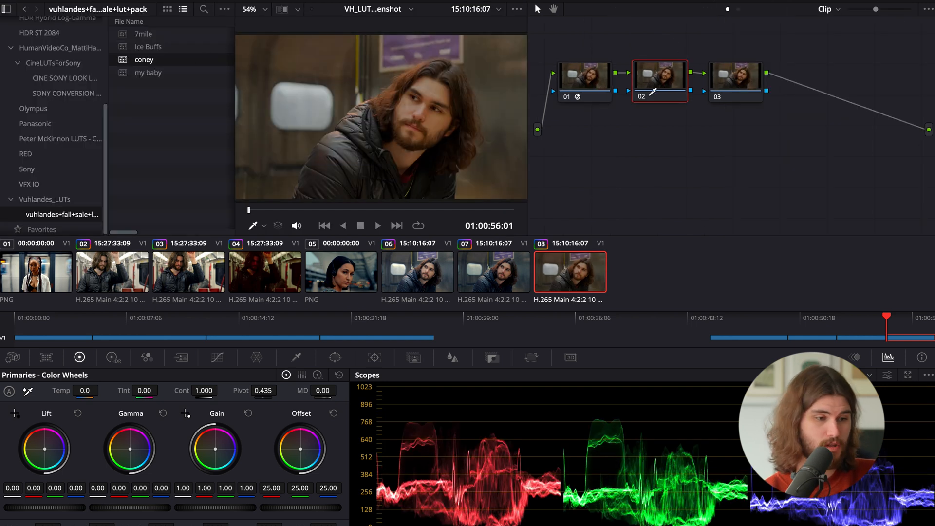
# Try the 7mile and Ice Buffs LUTs on clip 08's node 02, and settle on the coney LUT.
pyautogui.moveTo(145, 32); pyautogui.dragTo(664, 79)
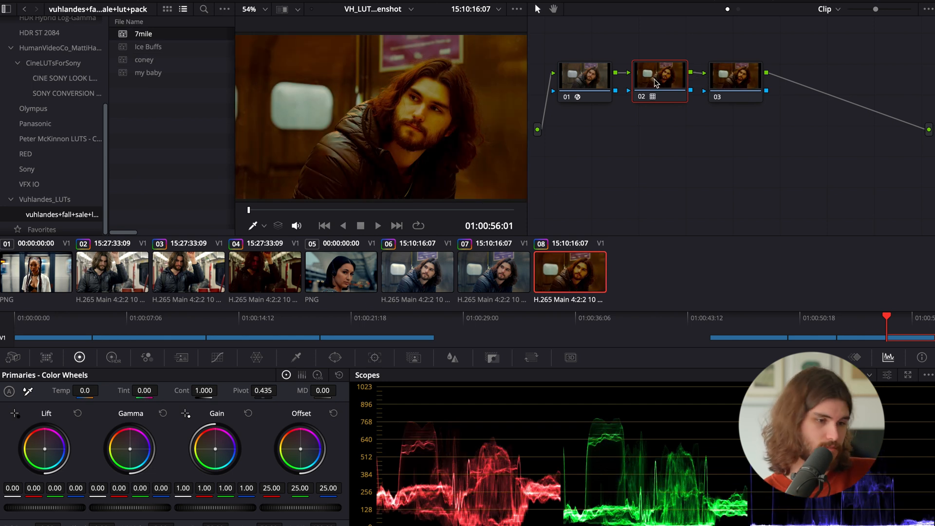
pyautogui.rightClick(662, 79)
pyautogui.click(691, 89)
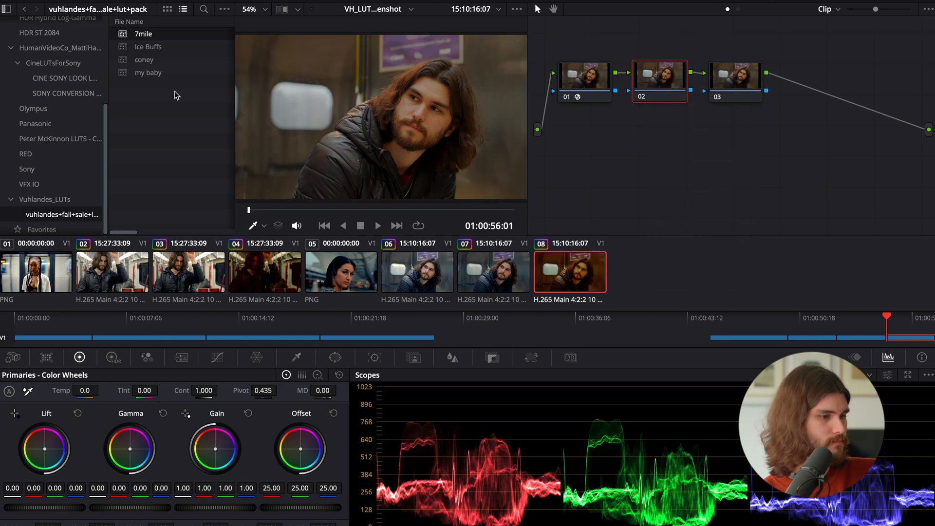
pyautogui.moveTo(146, 47); pyautogui.dragTo(665, 86)
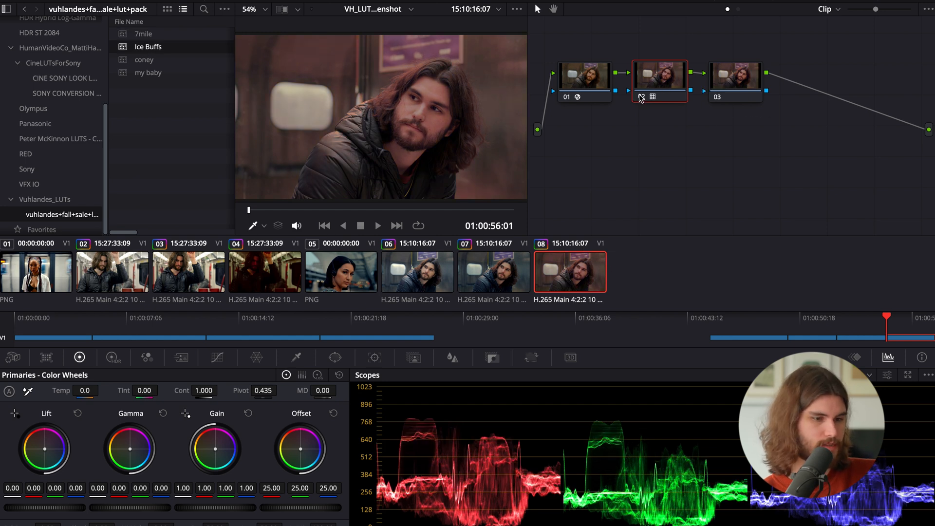
pyautogui.moveTo(145, 59); pyautogui.dragTo(660, 86)
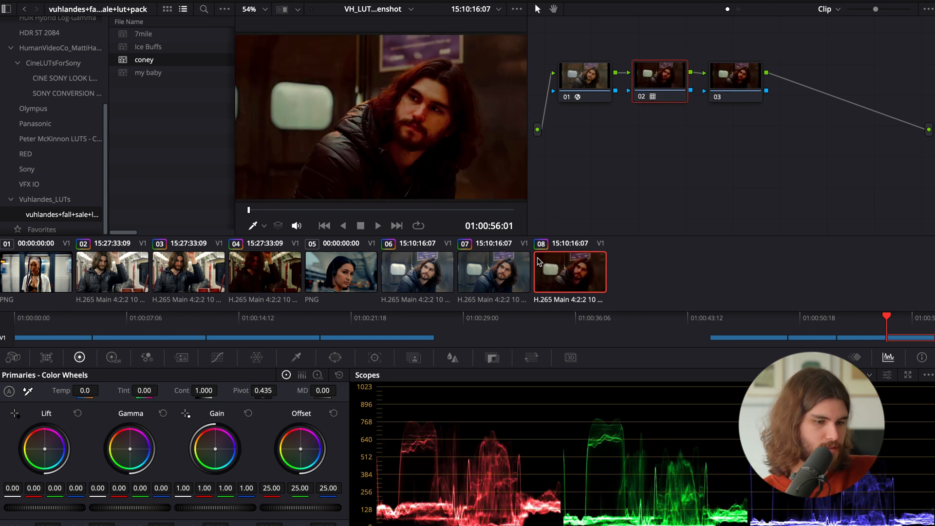
# Try raising the gain on clip 08's node 03 to 1.70, and reset the node.
pyautogui.click(733, 84)
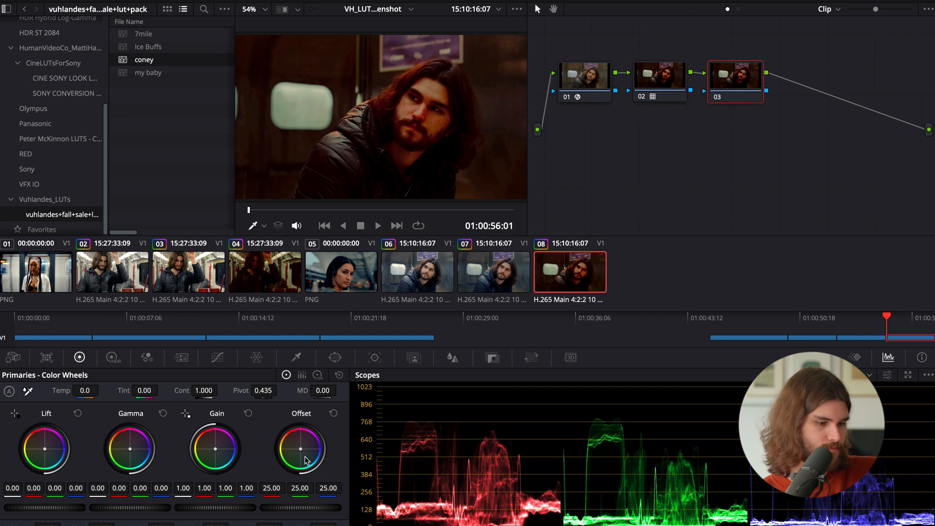
pyautogui.moveTo(205, 507); pyautogui.dragTo(233, 507)
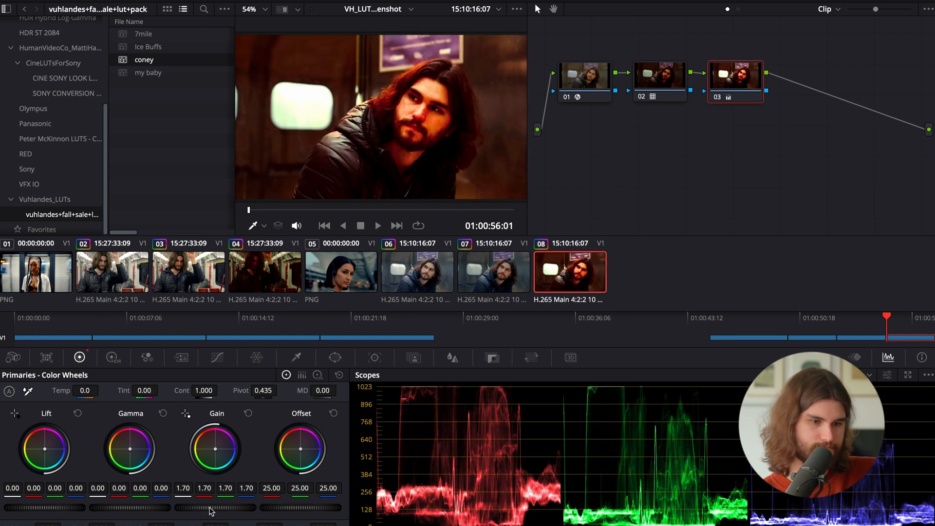
pyautogui.rightClick(732, 74)
pyautogui.click(755, 80)
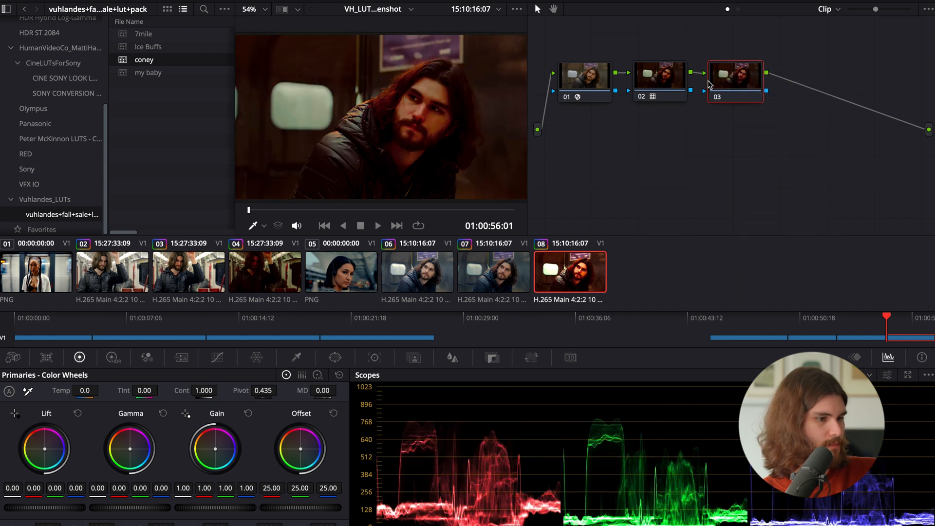
# Apply the my baby LUT to clip 08's node 03 and raise the node's gain to 1.76.
pyautogui.moveTo(166, 73); pyautogui.dragTo(739, 93)
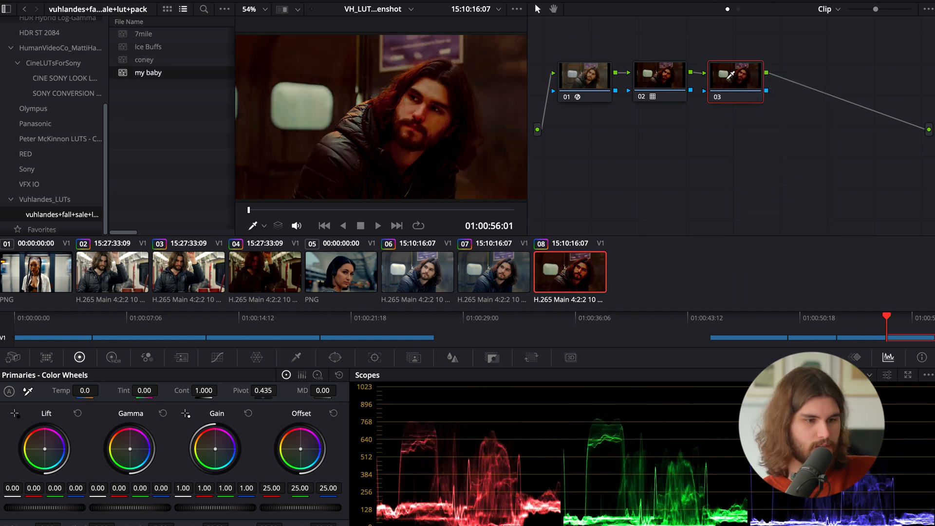
pyautogui.moveTo(148, 73); pyautogui.dragTo(749, 80)
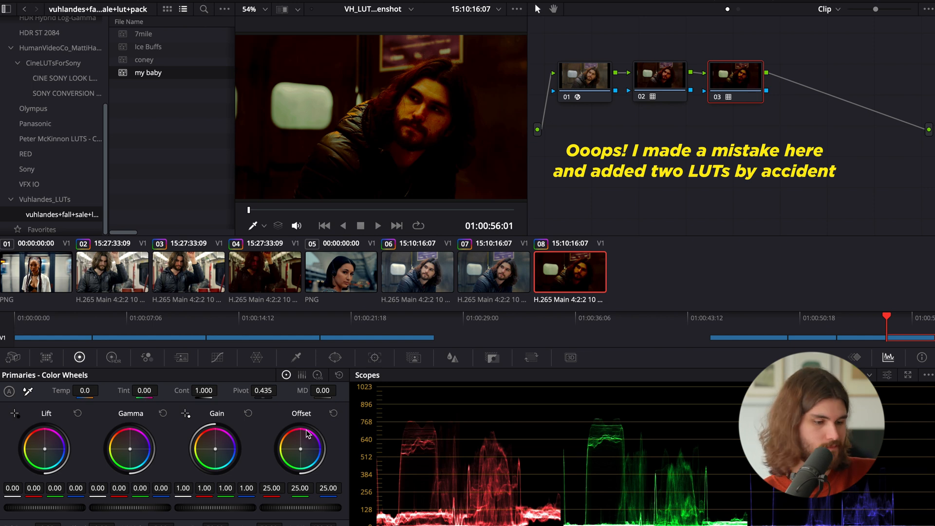
pyautogui.moveTo(215, 507); pyautogui.dragTo(254, 507)
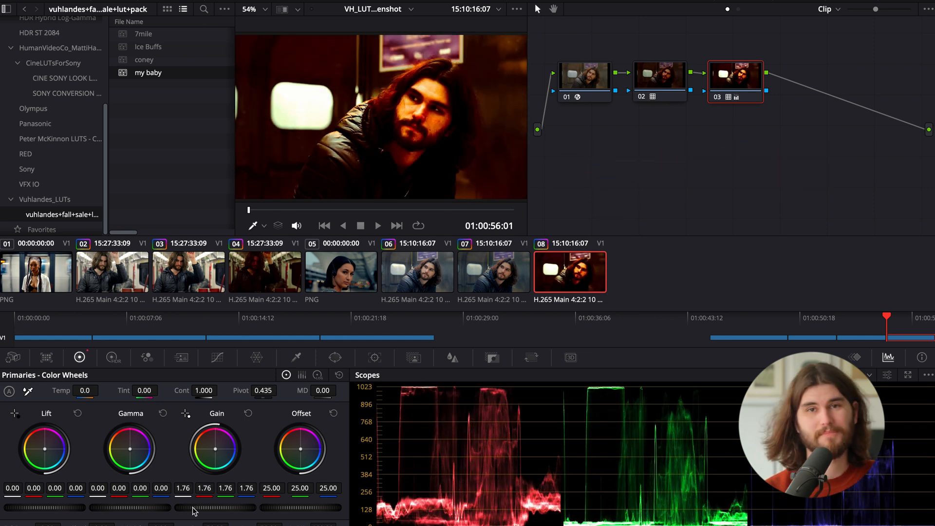
# Compare the shot-matched clips 03 and 07 with their reference stills in clips 01 and 05, and review the LUT looks on clips 04 and 08.
pyautogui.click(496, 283)
pyautogui.click(352, 271)
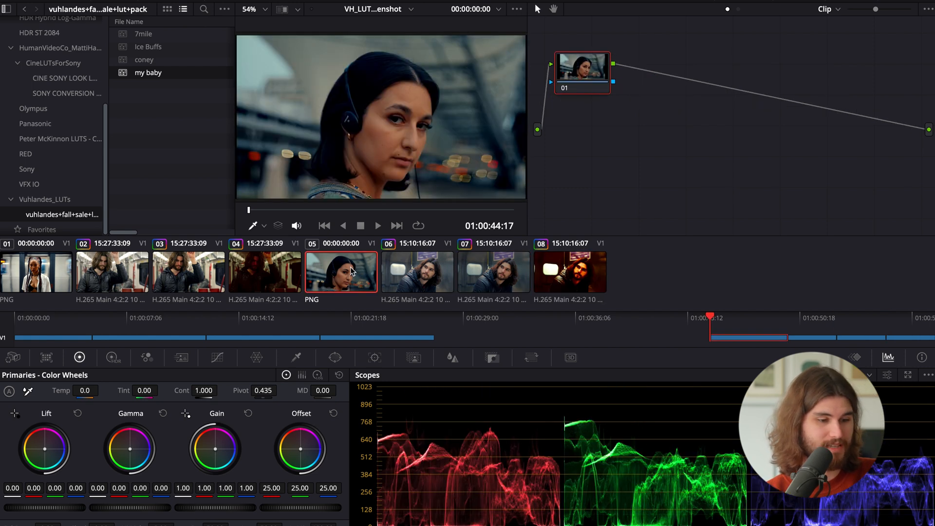
pyautogui.click(505, 280)
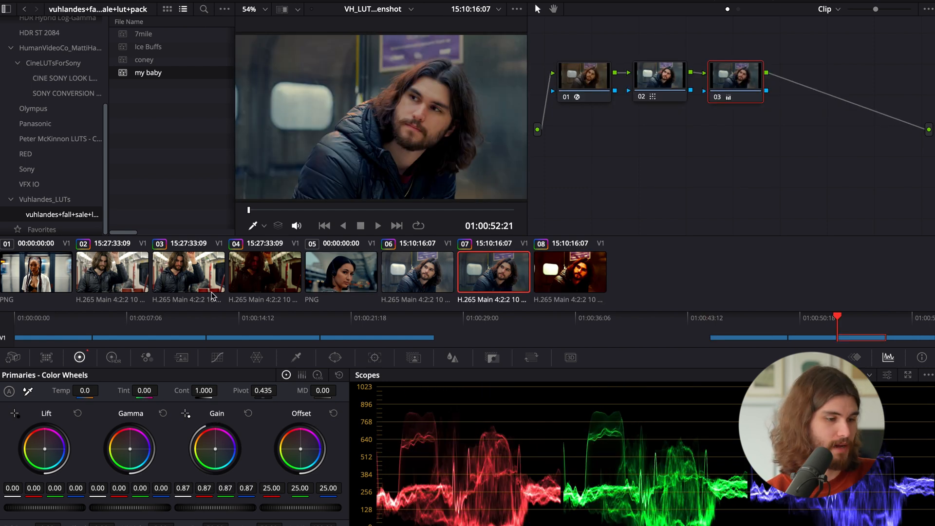
pyautogui.click(195, 276)
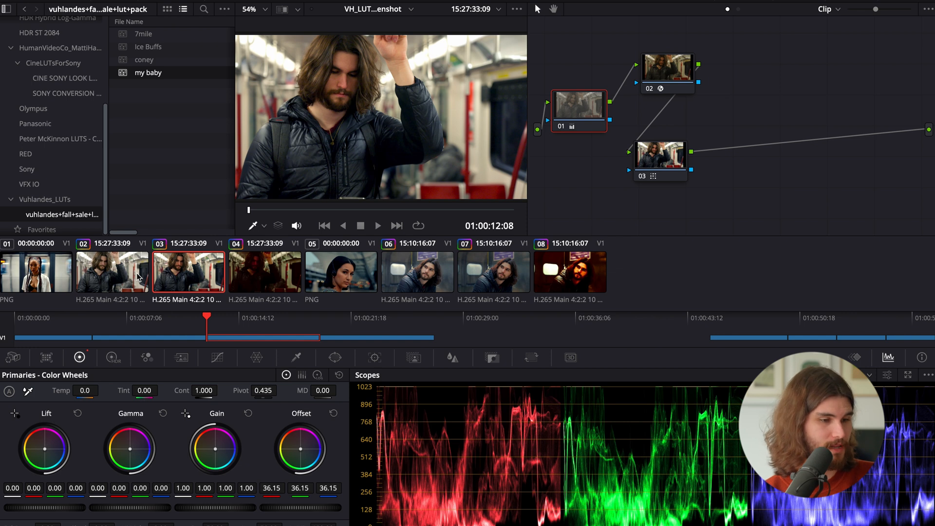
pyautogui.click(37, 280)
pyautogui.click(182, 275)
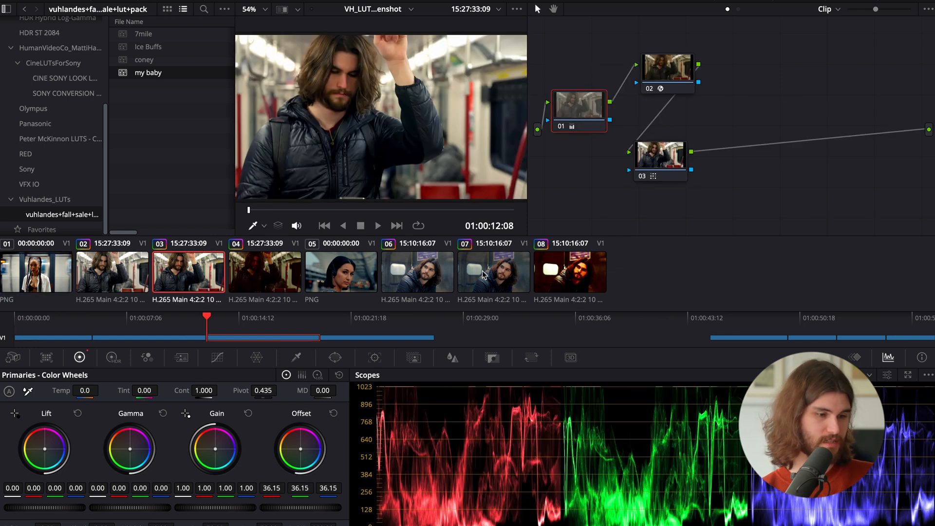
pyautogui.click(505, 273)
pyautogui.click(366, 272)
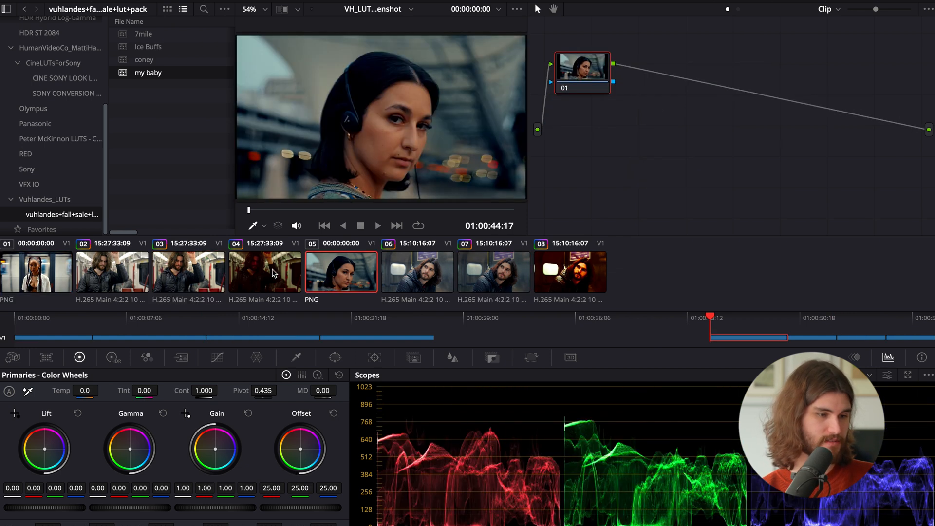
pyautogui.click(274, 271)
pyautogui.click(587, 286)
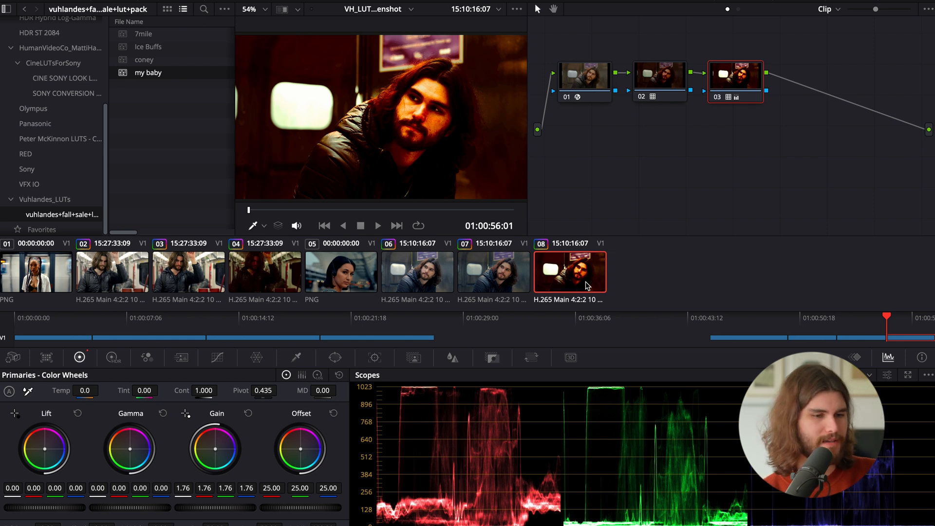
# Disable clip 08's node 02, reset node 03, and apply the coney LUT to node 03.
pyautogui.click(642, 98)
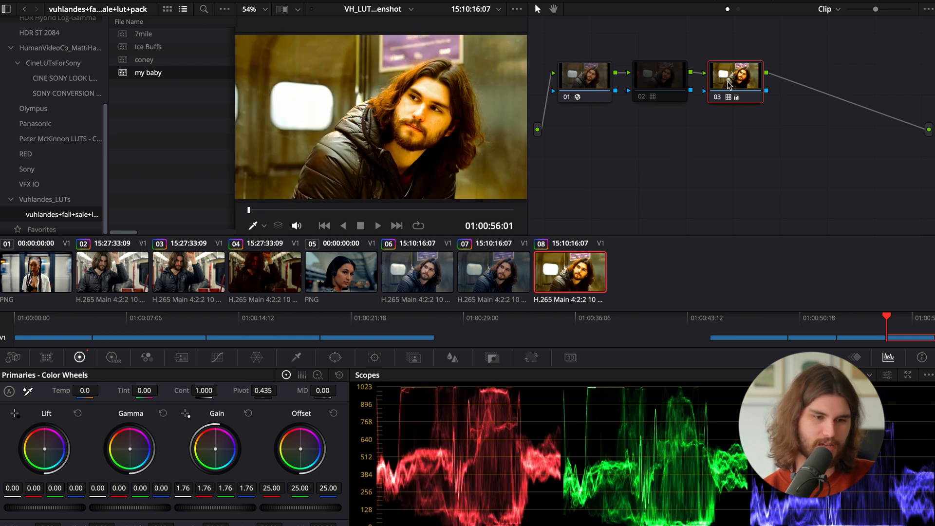
pyautogui.rightClick(738, 76)
pyautogui.click(763, 81)
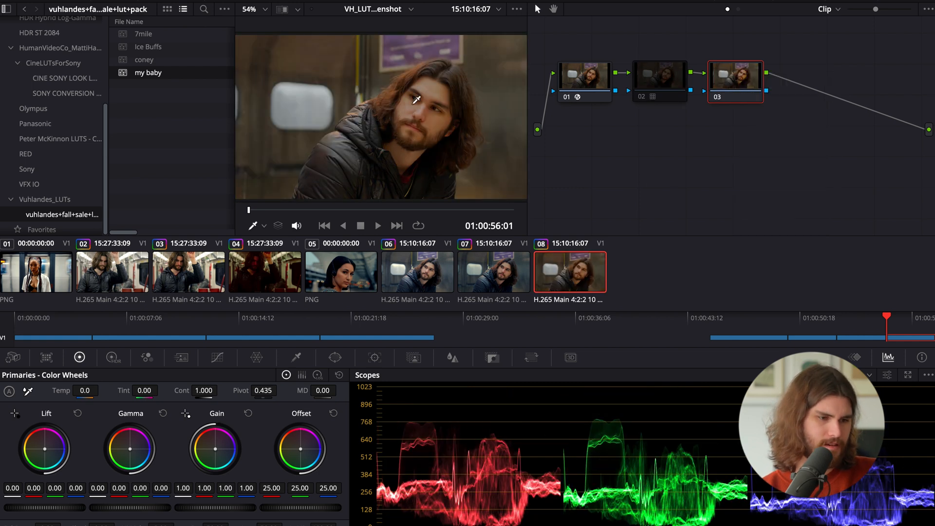
pyautogui.moveTo(142, 63); pyautogui.dragTo(736, 80)
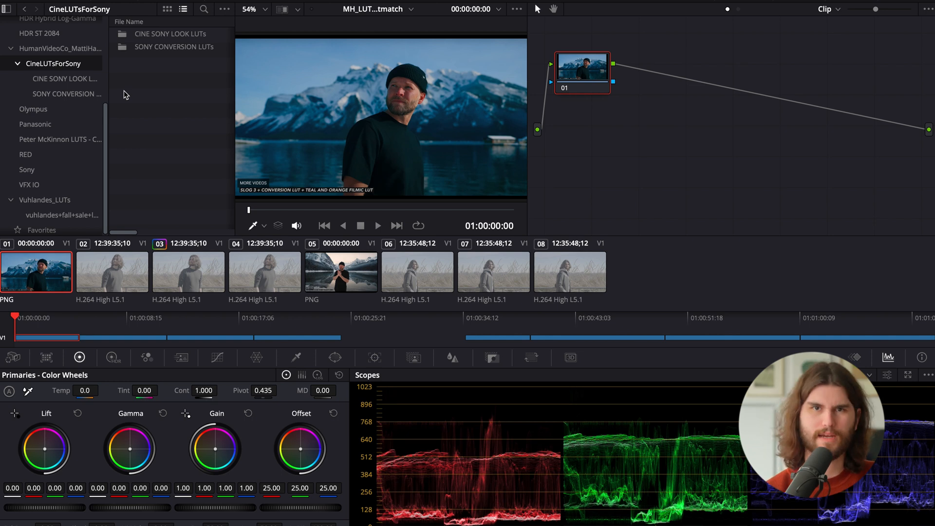
# Compare the reference still in clip 01 with the ungraded clips 02, 03 and 04.
pyautogui.click(115, 273)
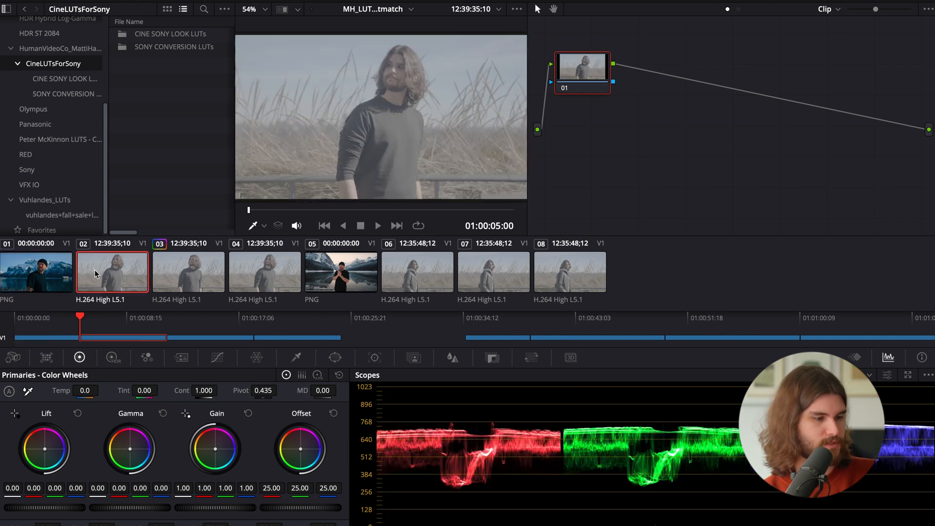
pyautogui.click(45, 274)
pyautogui.click(112, 274)
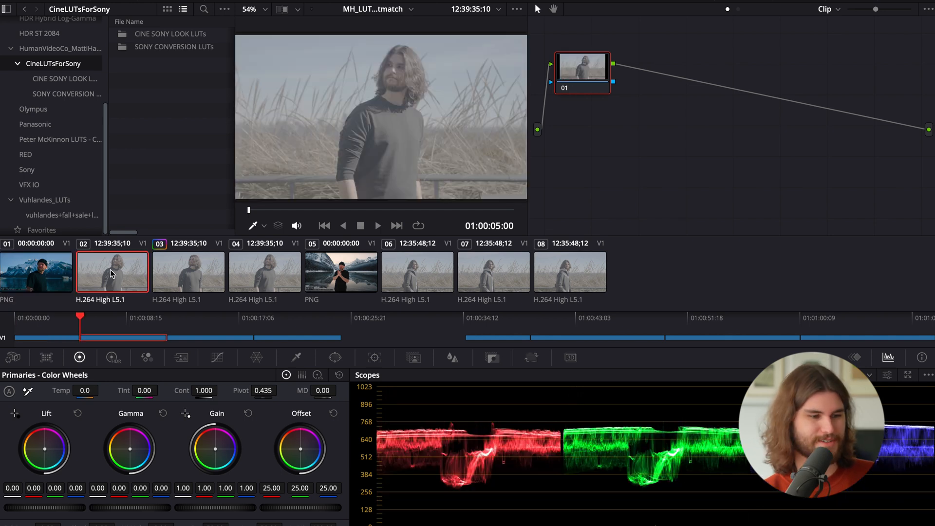
pyautogui.click(209, 264)
pyautogui.click(60, 265)
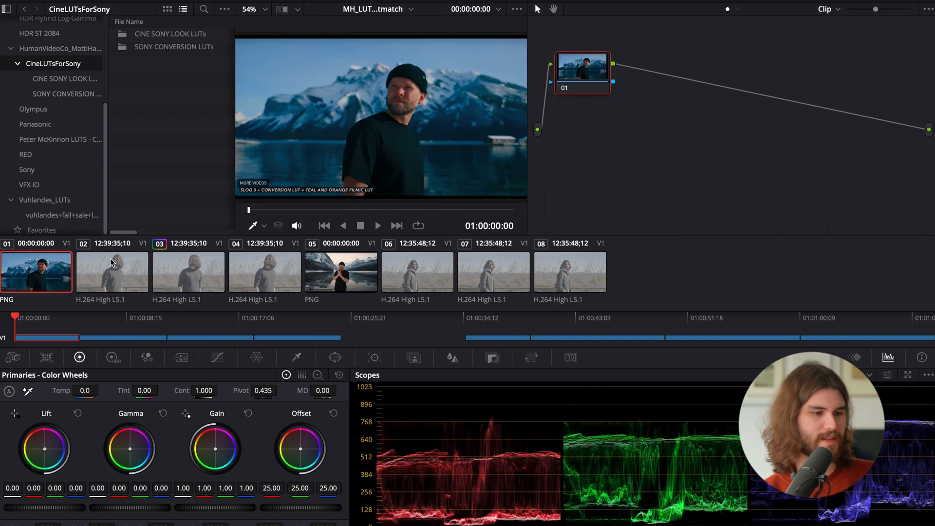
pyautogui.click(279, 268)
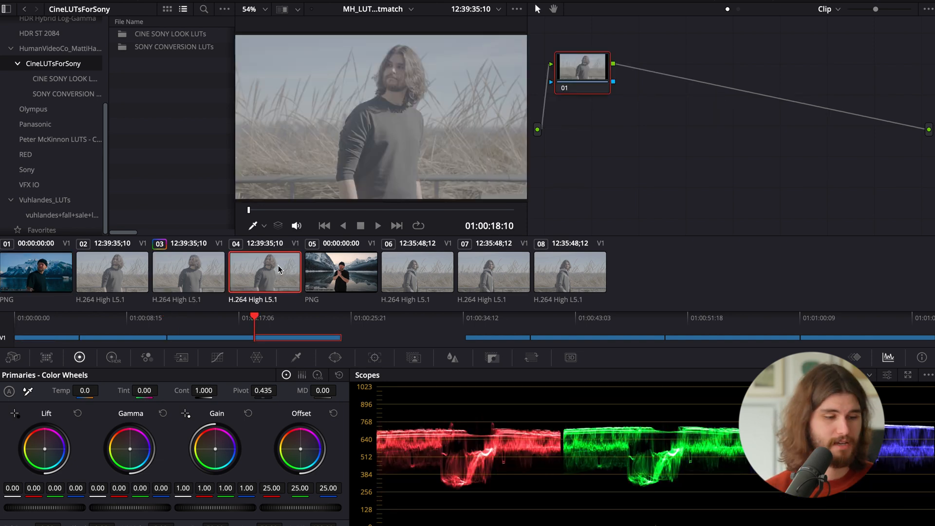
# Shot match clip 02 to the reference still in clip 01 and compare the two clips.
pyautogui.click(119, 275)
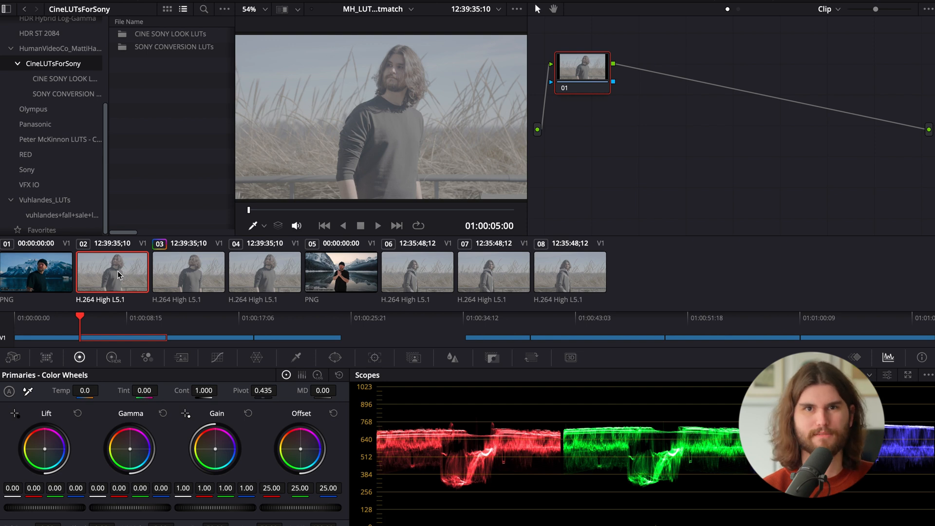
pyautogui.rightClick(119, 275)
pyautogui.click(94, 204)
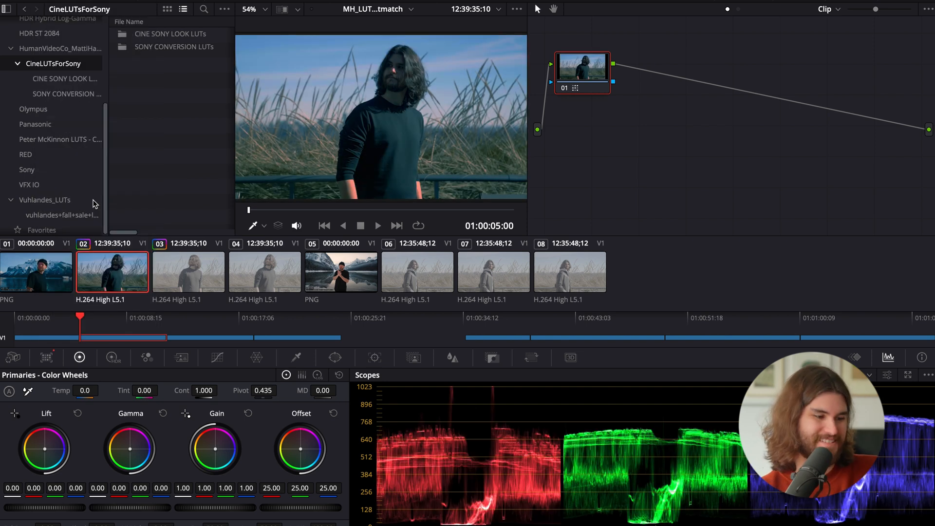
pyautogui.click(67, 274)
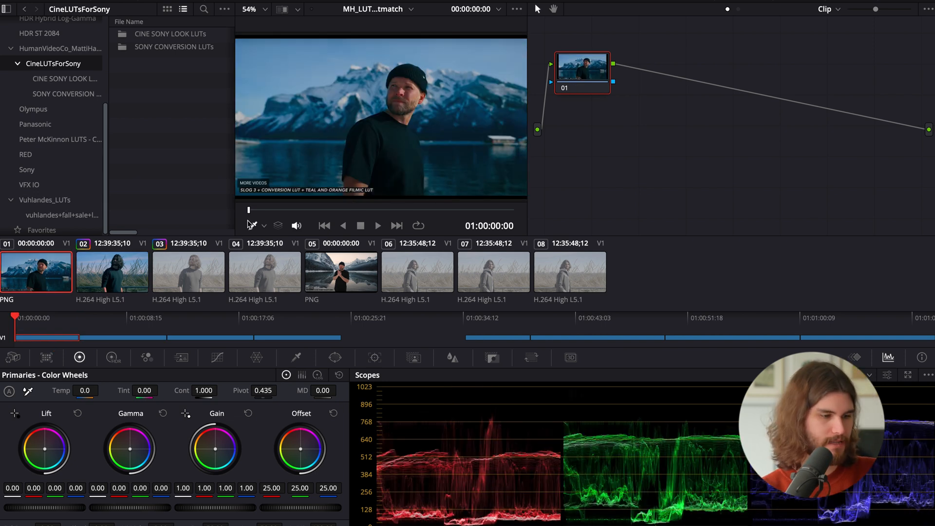
pyautogui.click(121, 274)
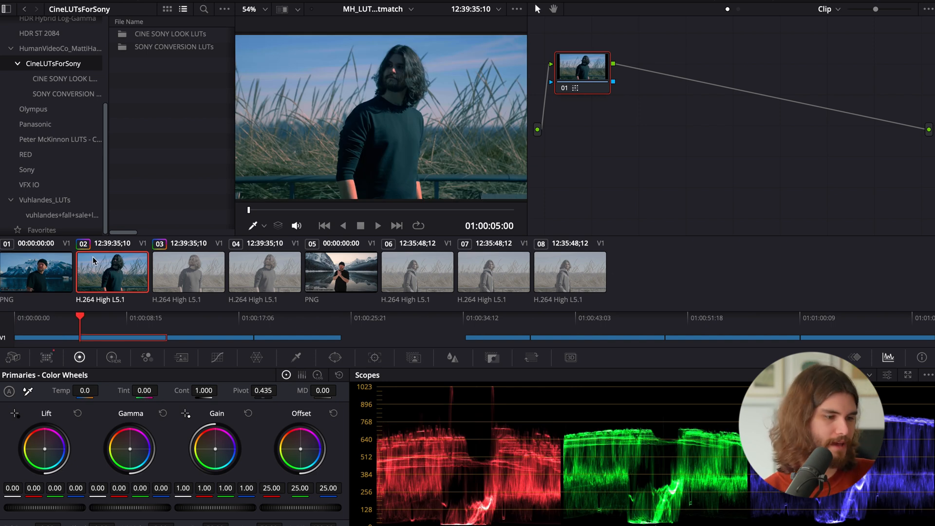
pyautogui.click(39, 281)
pyautogui.click(111, 281)
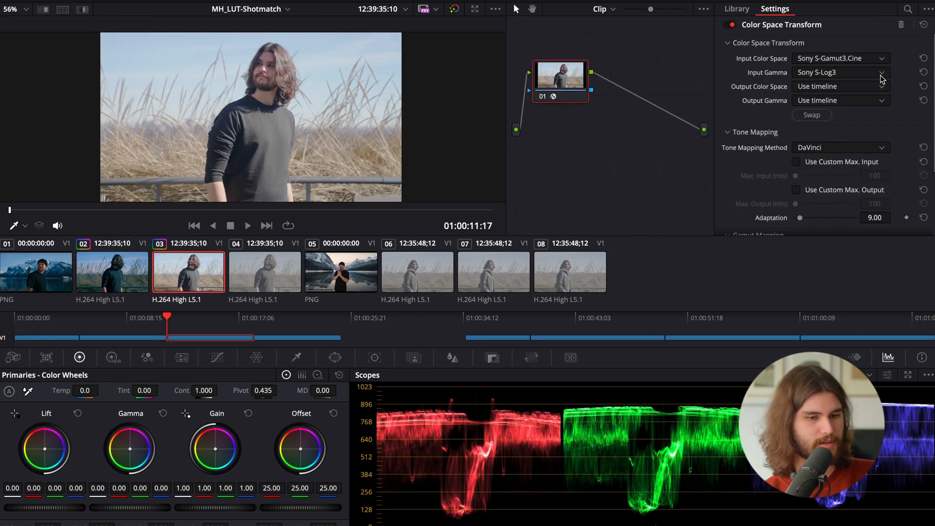
# Add a serial node after clip 03's Color Space Transform, shot match it to clip 01, and compare the result with the reference still.
pyautogui.rightClick(573, 82)
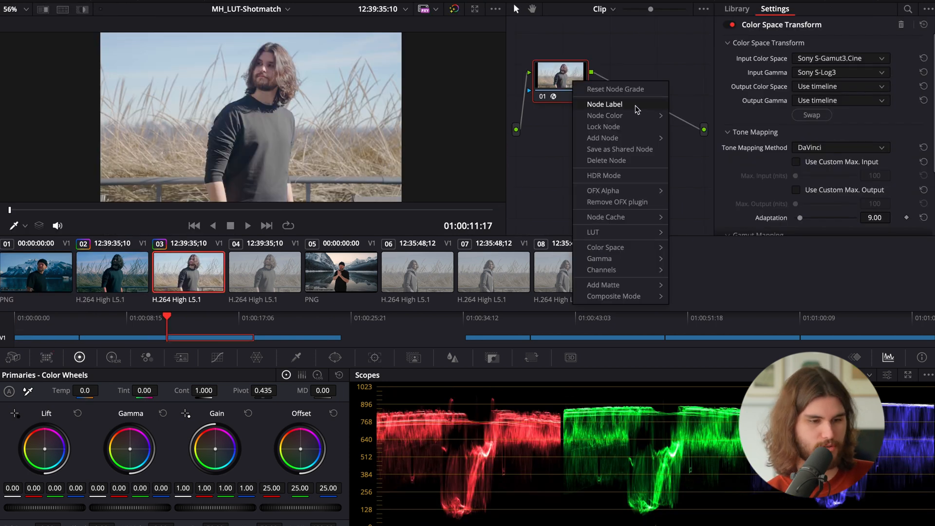
pyautogui.moveTo(639, 139)
pyautogui.click(682, 141)
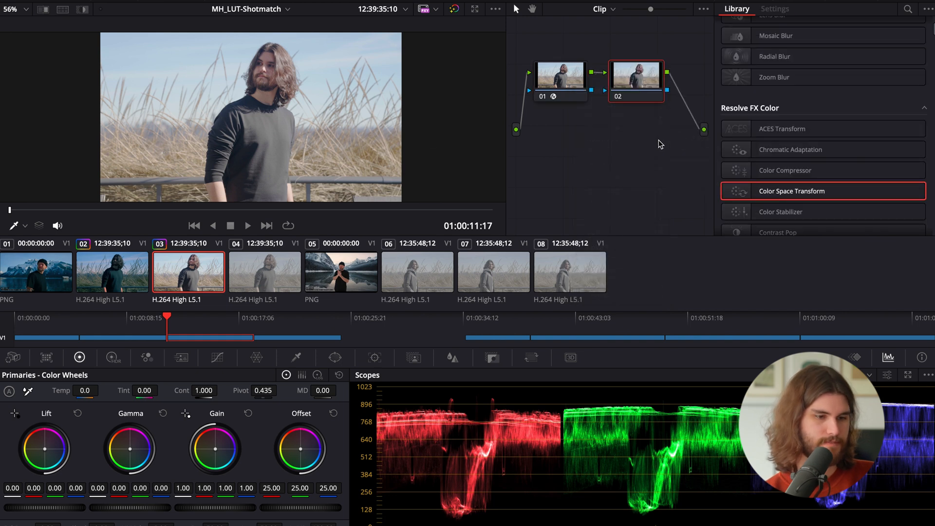
pyautogui.rightClick(53, 275)
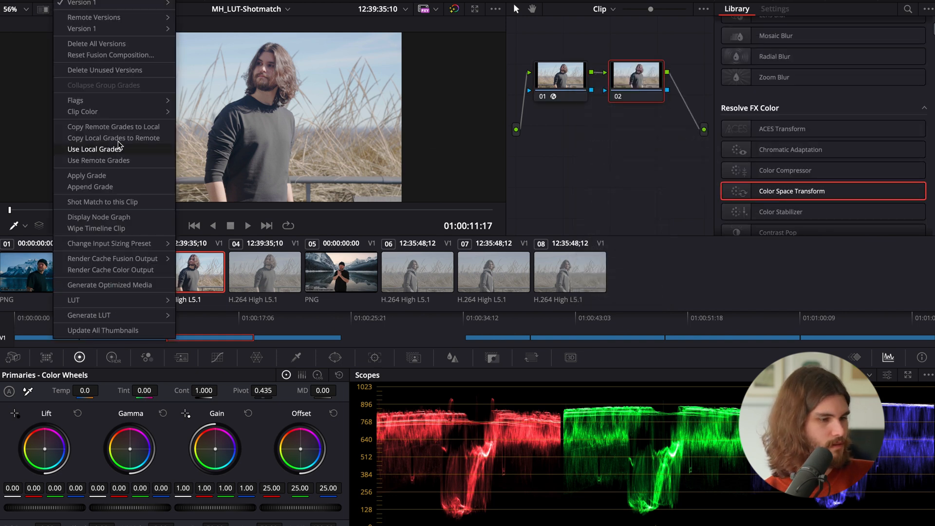
pyautogui.click(122, 200)
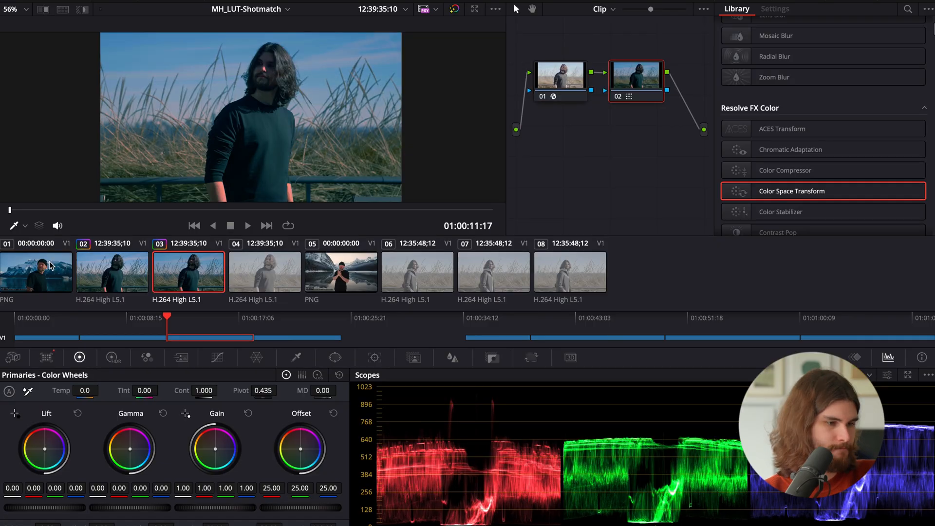
pyautogui.click(50, 266)
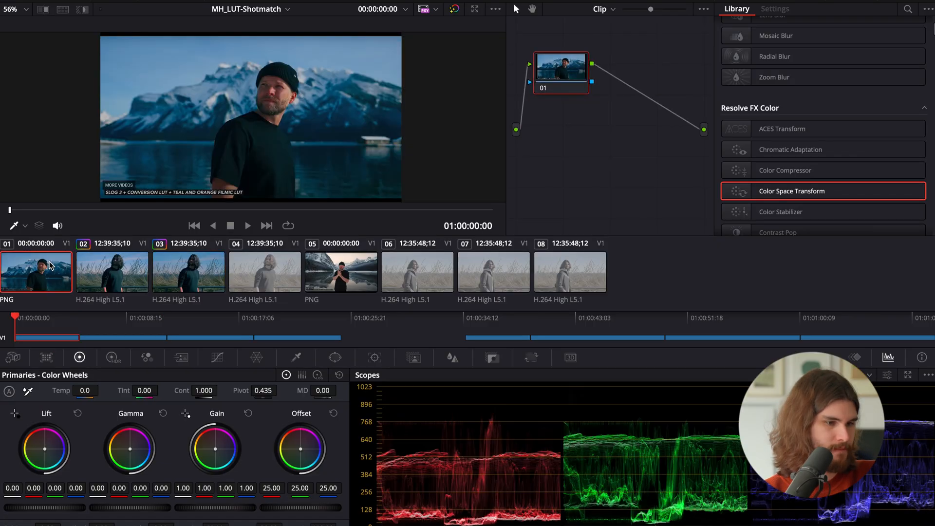
pyautogui.click(206, 275)
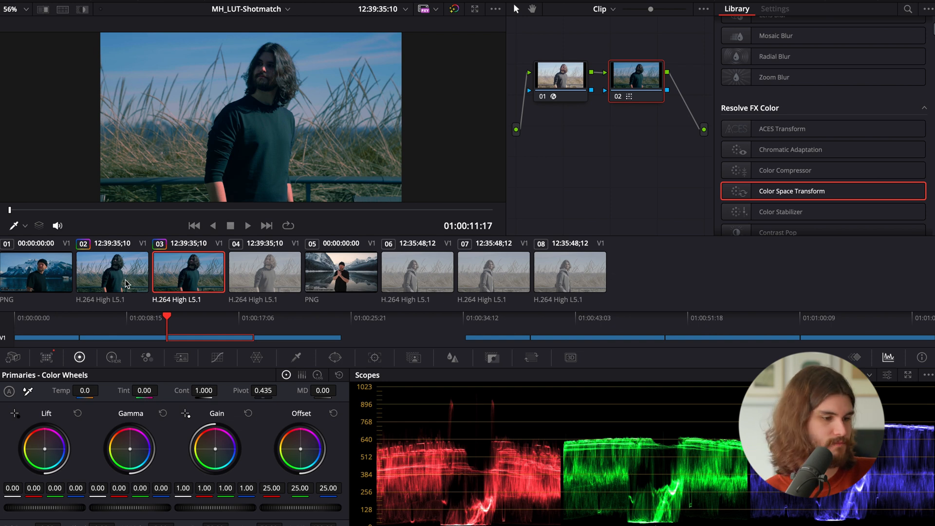
pyautogui.click(61, 272)
pyautogui.click(191, 281)
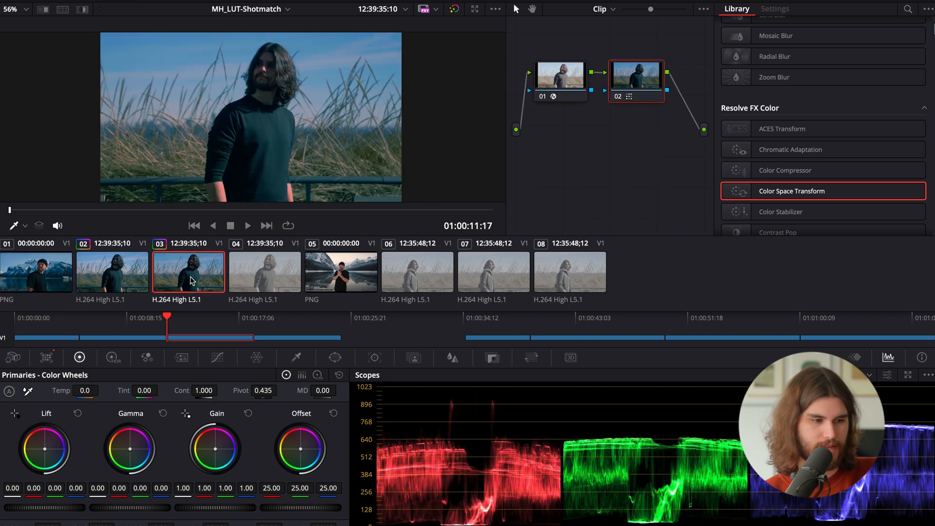
pyautogui.click(51, 269)
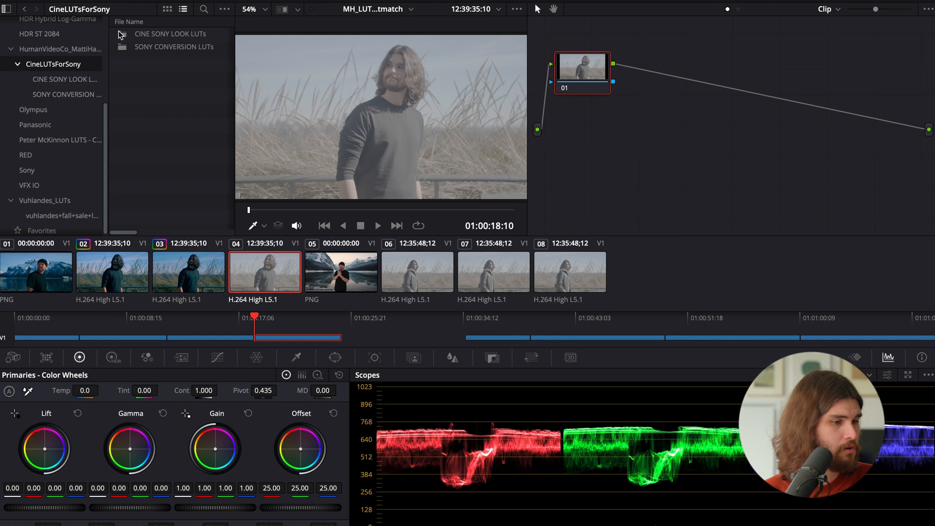
# Apply the SLOG 3 S GAMMUT 3 CINE_REC709 conversion LUT to clip 04's node 01.
pyautogui.doubleClick(161, 48)
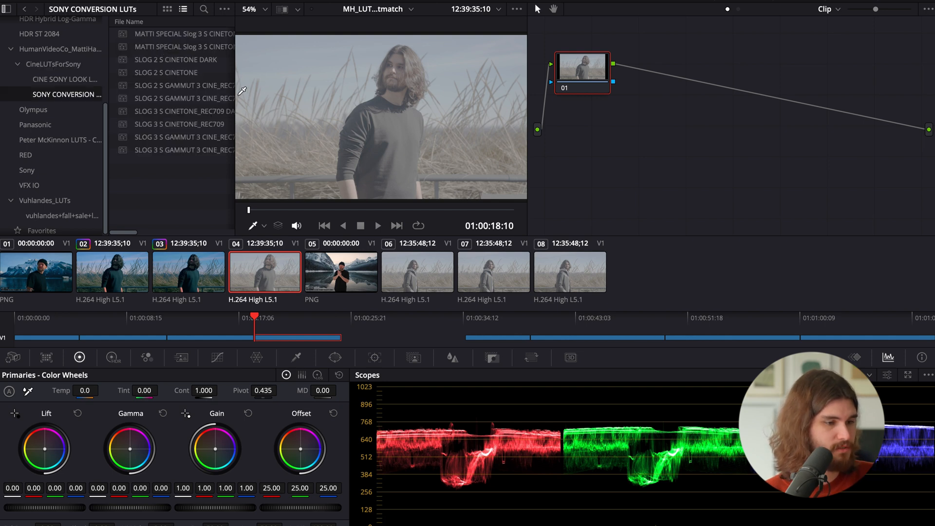
pyautogui.moveTo(238, 92); pyautogui.dragTo(368, 107)
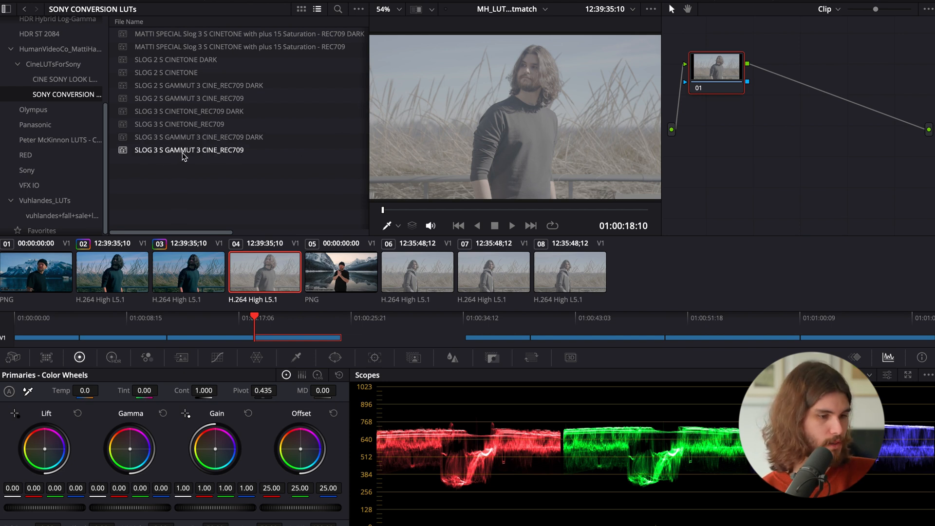
pyautogui.moveTo(183, 156); pyautogui.dragTo(715, 74)
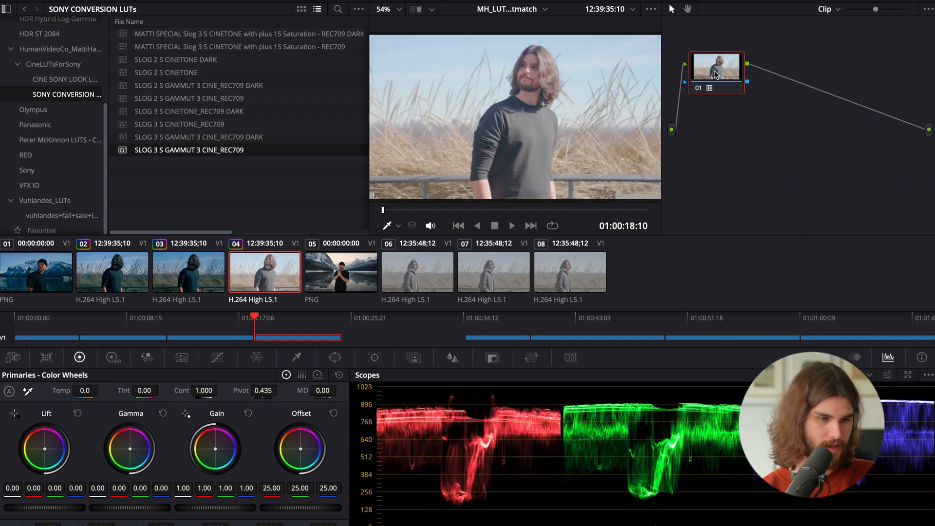
# Apply the 05 MH Teal And Orange FILMIC LUT on a new serial node in clip 04, and compare the look with clips 03 and 01.
pyautogui.rightClick(715, 74)
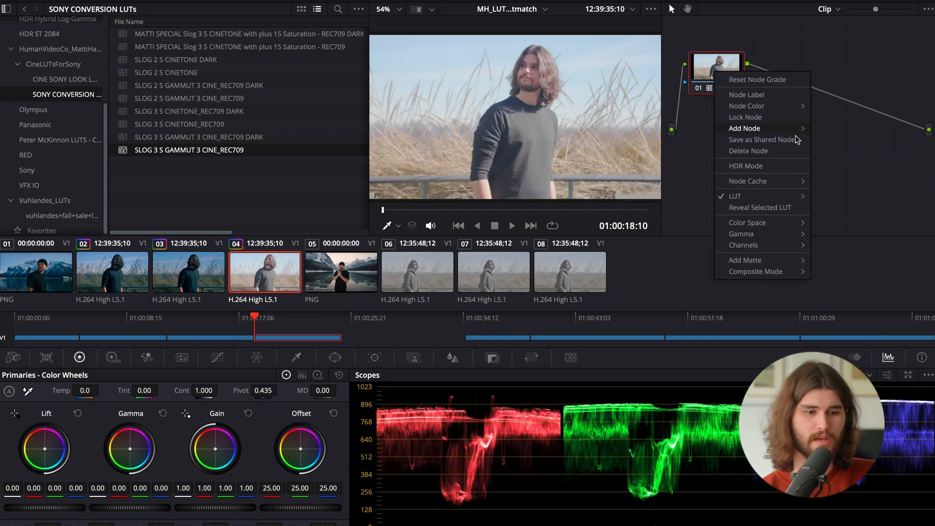
pyautogui.moveTo(795, 132)
pyautogui.click(833, 129)
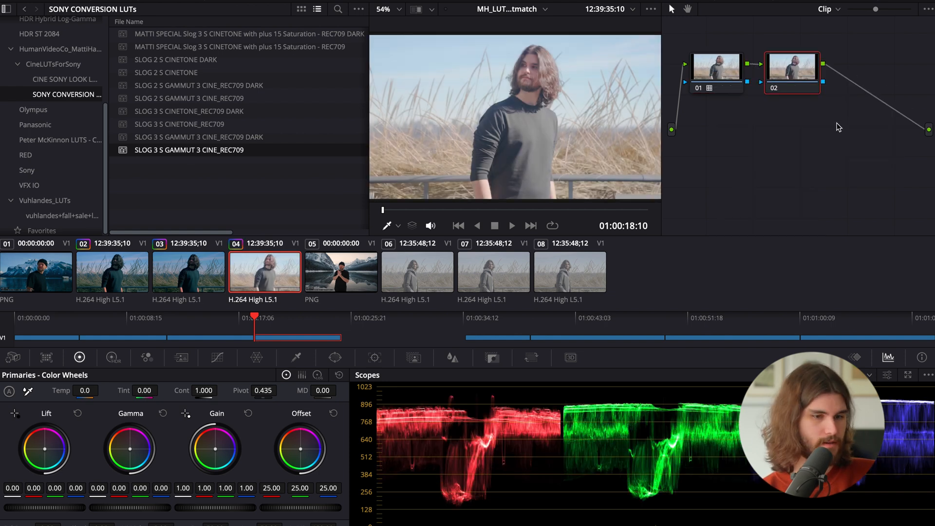
pyautogui.click(62, 79)
pyautogui.click(56, 263)
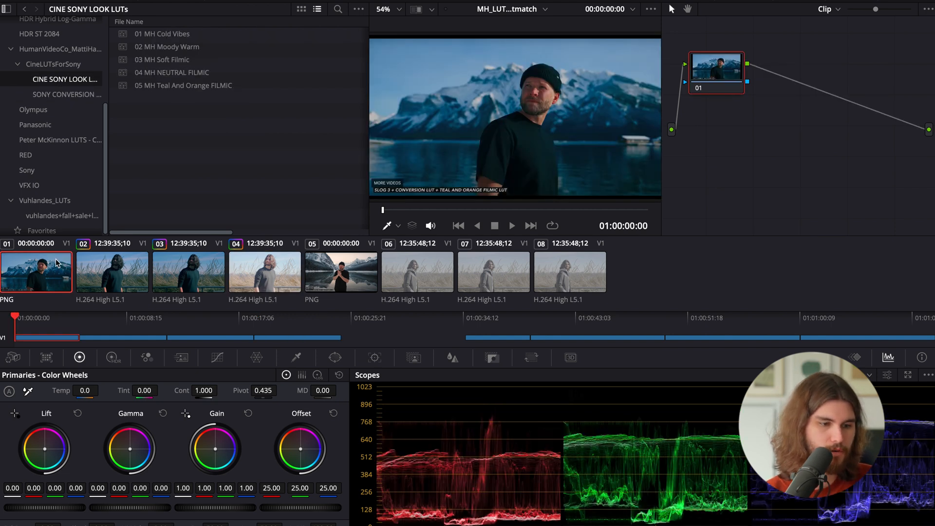
pyautogui.click(246, 281)
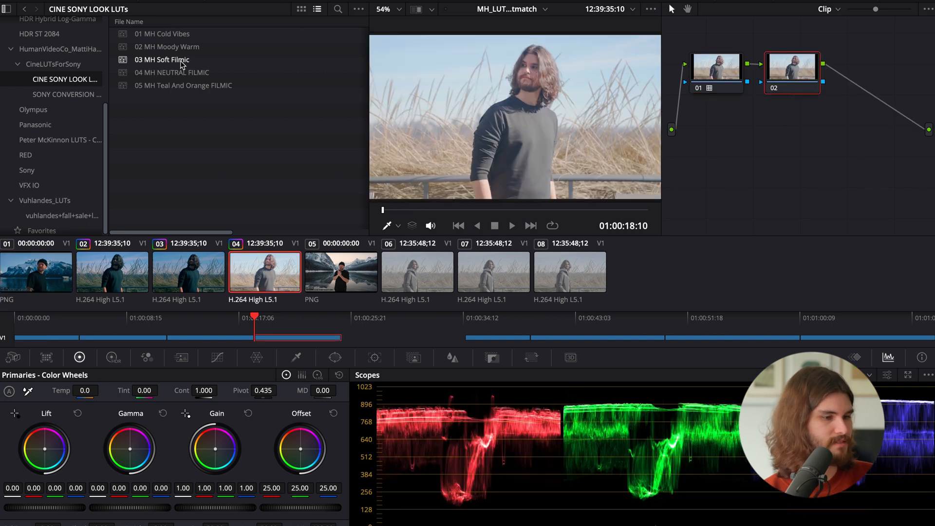
pyautogui.moveTo(169, 87); pyautogui.dragTo(783, 77)
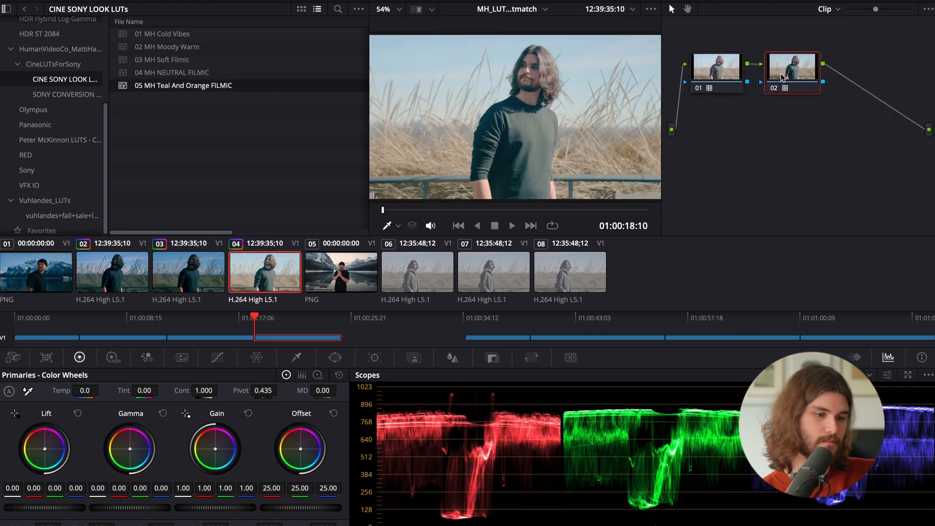
pyautogui.click(184, 285)
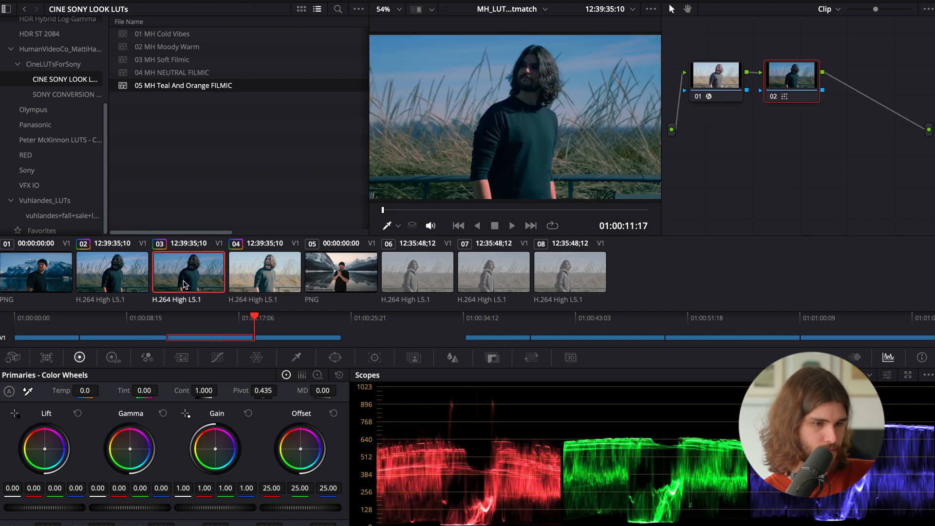
pyautogui.click(247, 282)
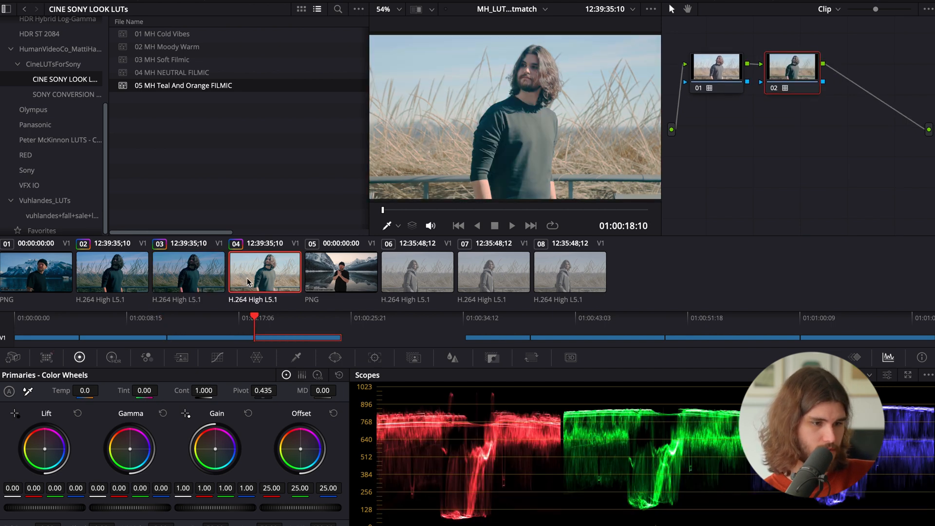
pyautogui.click(23, 279)
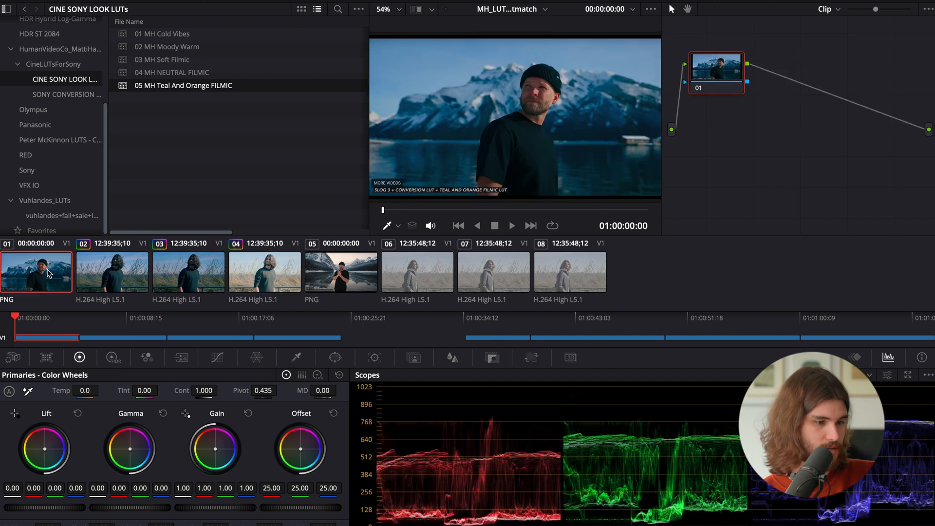
pyautogui.click(268, 271)
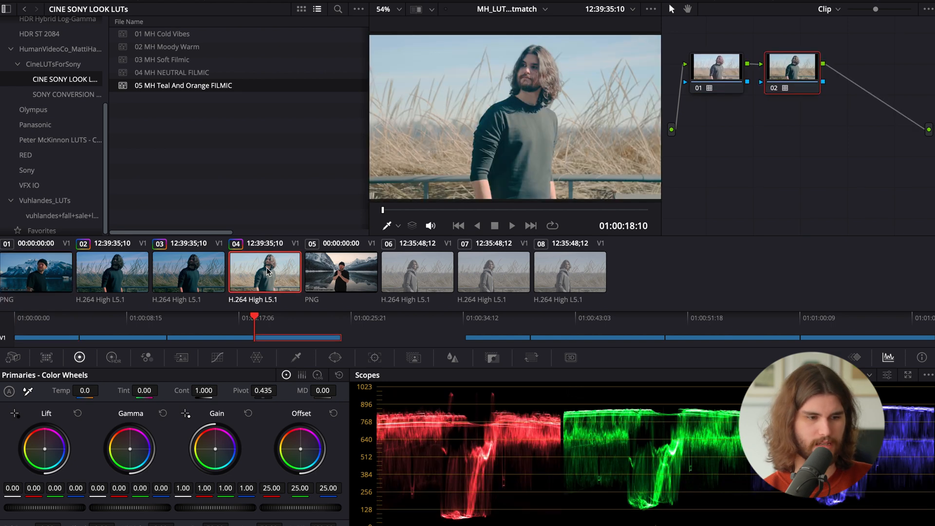
# Add a third serial node to clip 04 and lower its lift to -0.02 and gamma to -0.12, using clip 01 as reference.
pyautogui.rightClick(791, 80)
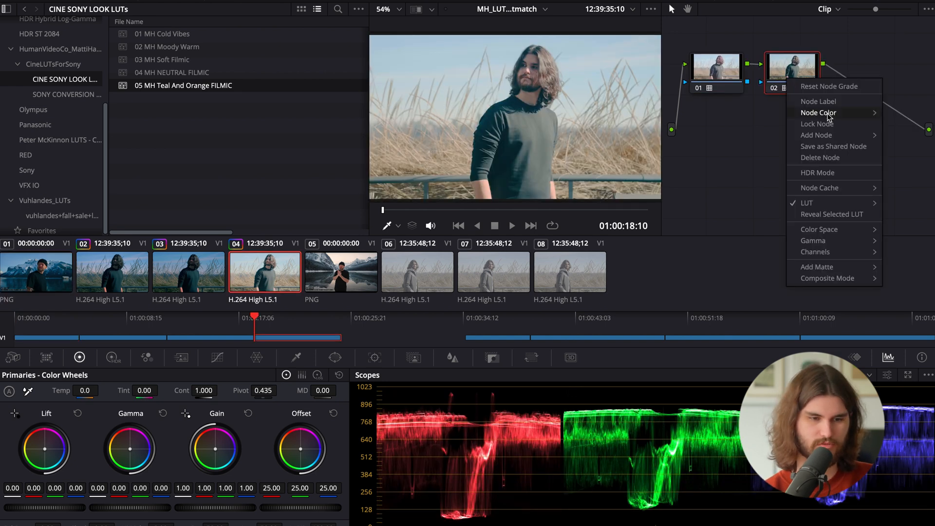
pyautogui.moveTo(823, 135)
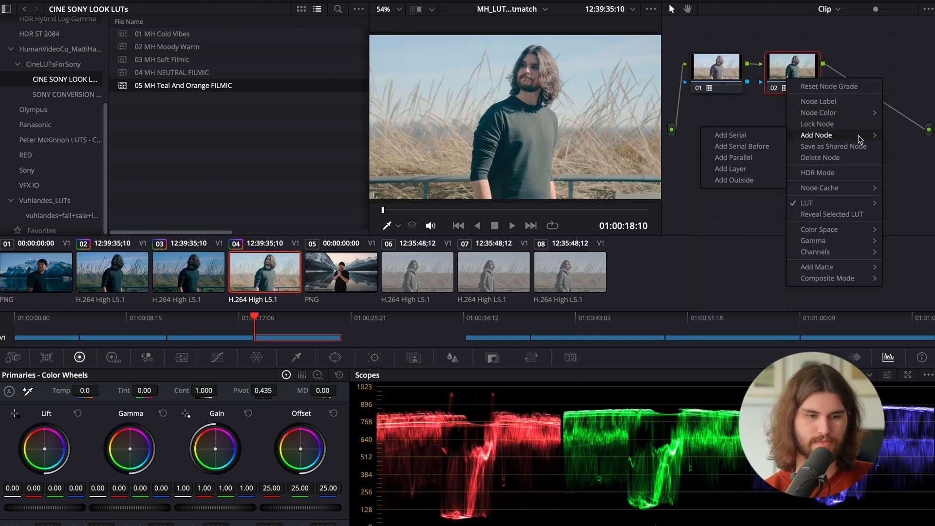
pyautogui.click(738, 136)
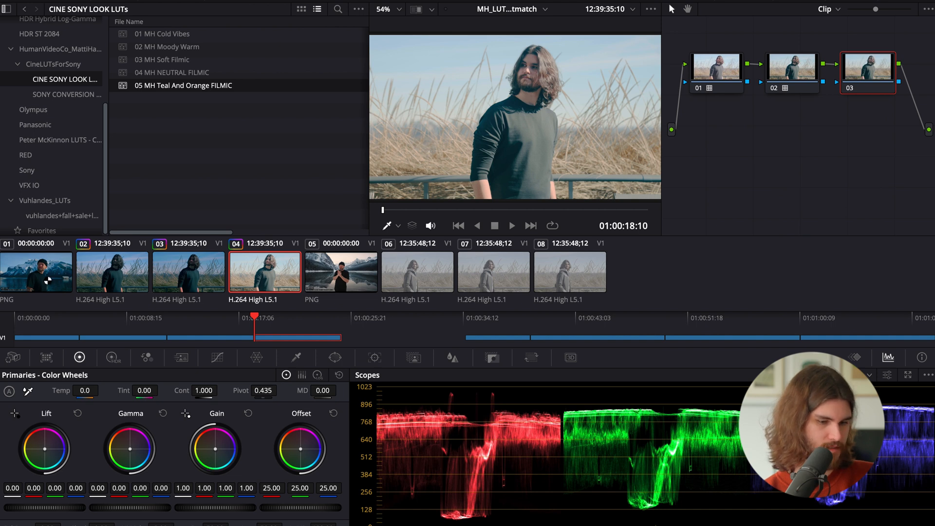
pyautogui.click(44, 280)
pyautogui.click(279, 267)
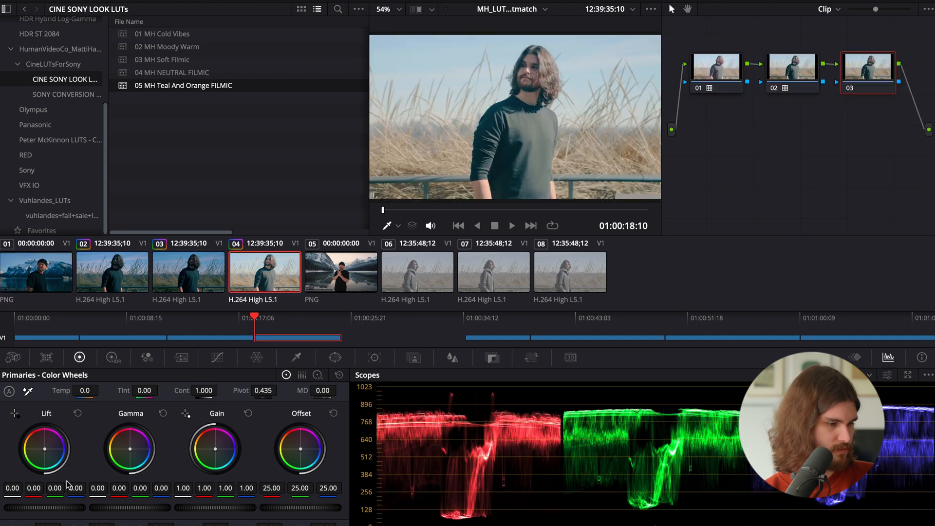
pyautogui.moveTo(52, 510); pyautogui.dragTo(40, 510)
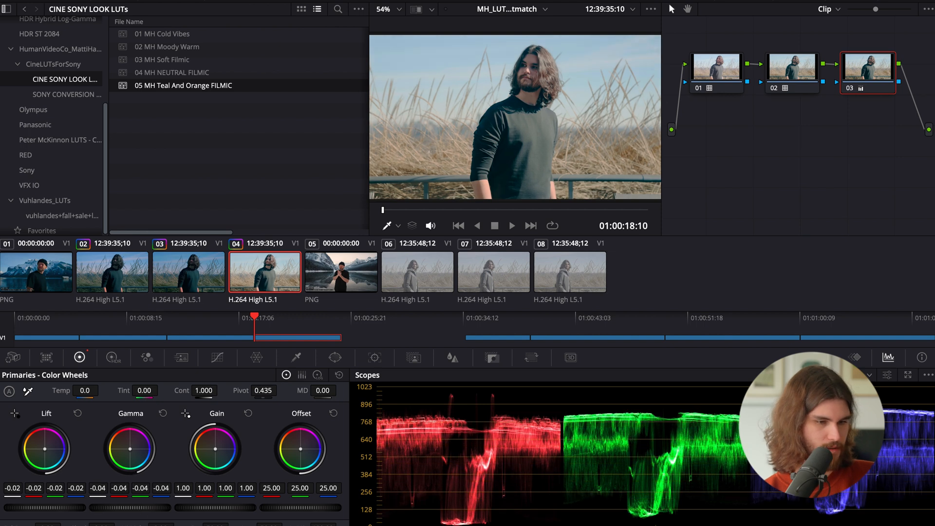
pyautogui.moveTo(134, 507); pyautogui.dragTo(158, 510)
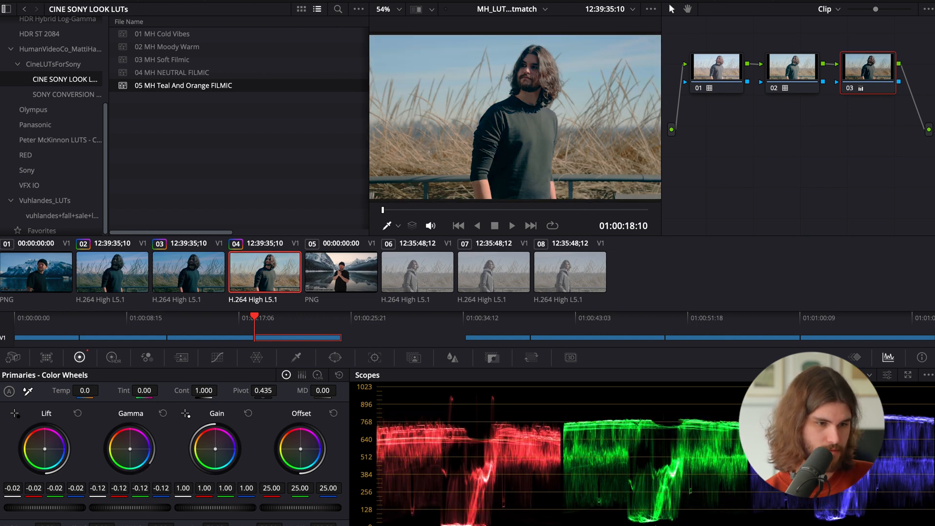
# Lower the gamma of clip 04's third node to -0.15, comparing the look with the clip 01 reference still.
pyautogui.click(46, 284)
pyautogui.click(292, 269)
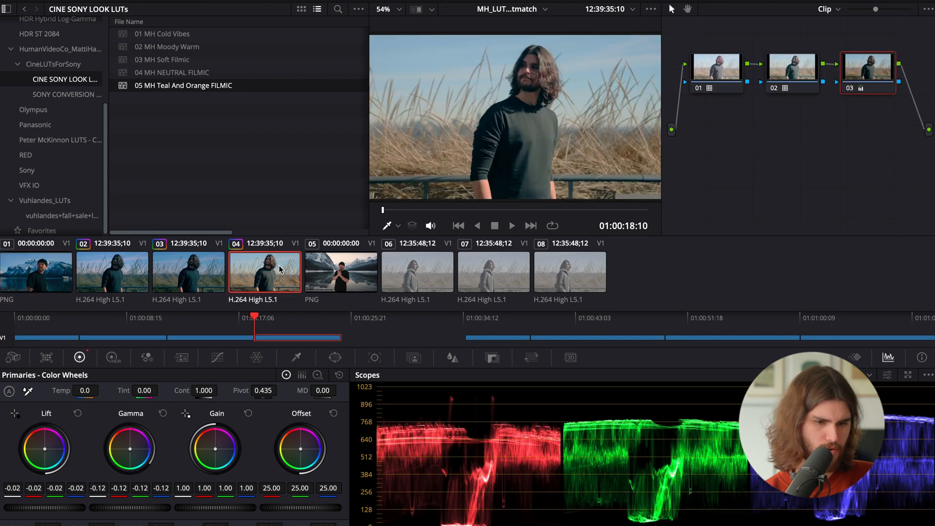
pyautogui.press('Home')
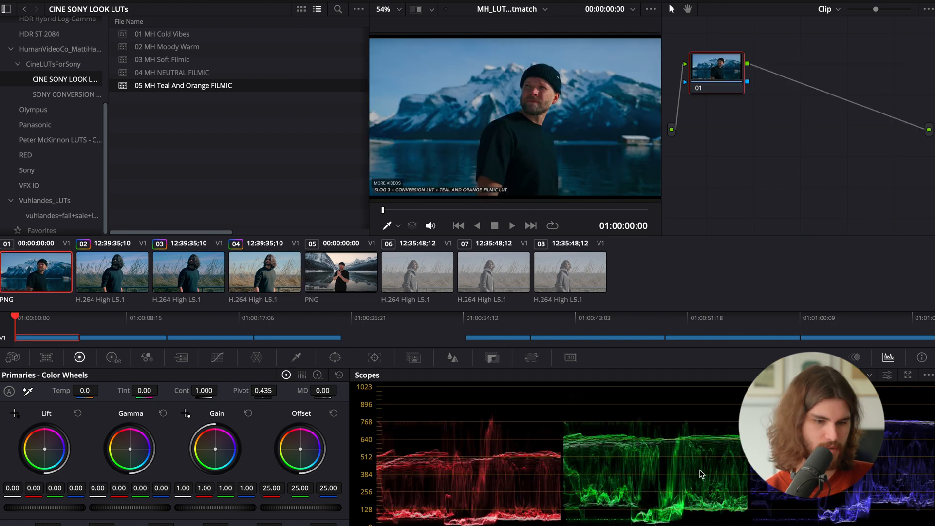
pyautogui.click(284, 281)
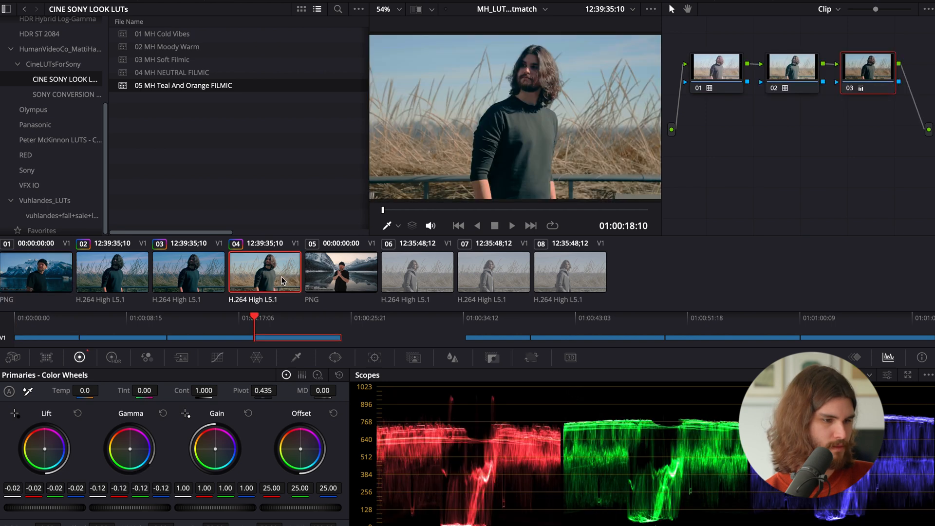
pyautogui.click(61, 275)
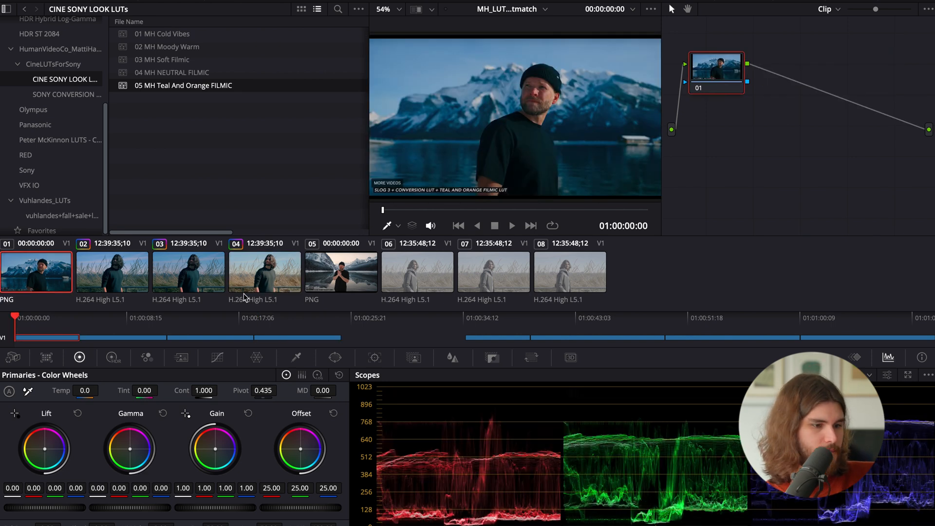
pyautogui.click(280, 272)
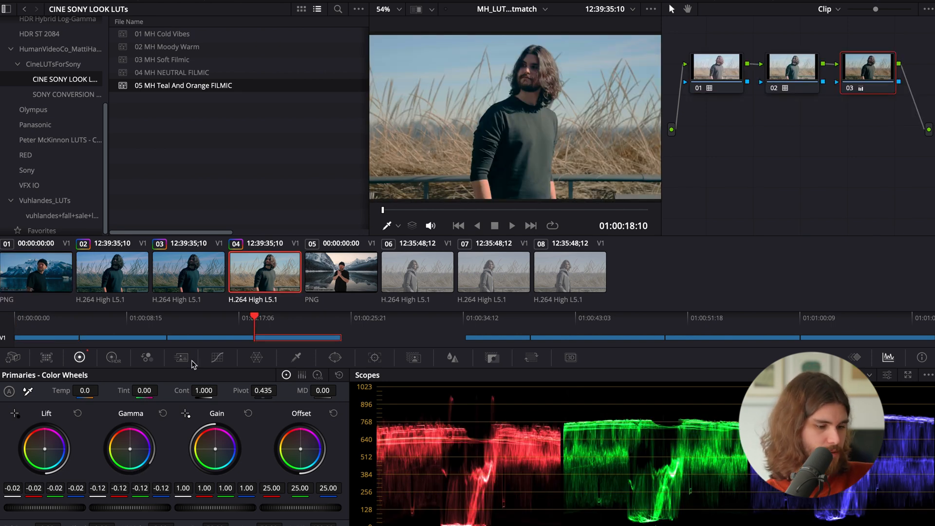
pyautogui.moveTo(132, 510); pyautogui.dragTo(126, 510)
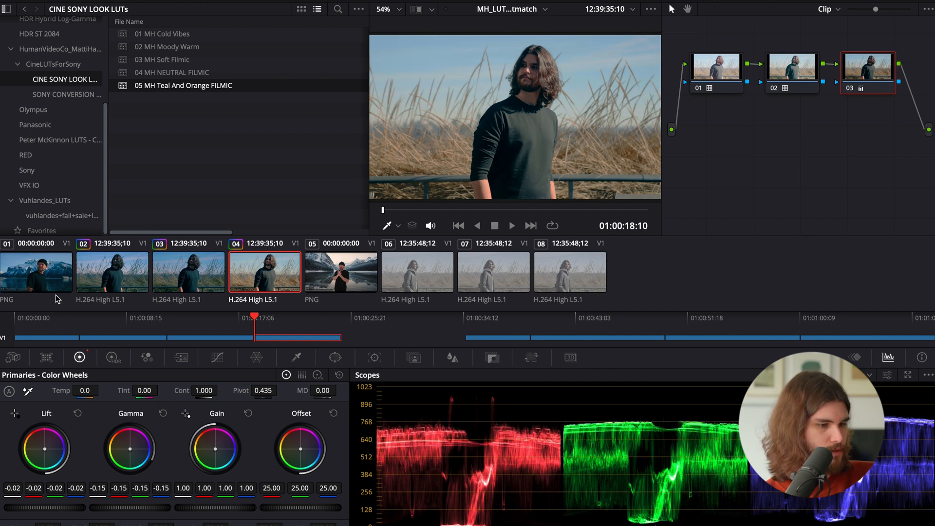
pyautogui.click(41, 271)
pyautogui.click(246, 274)
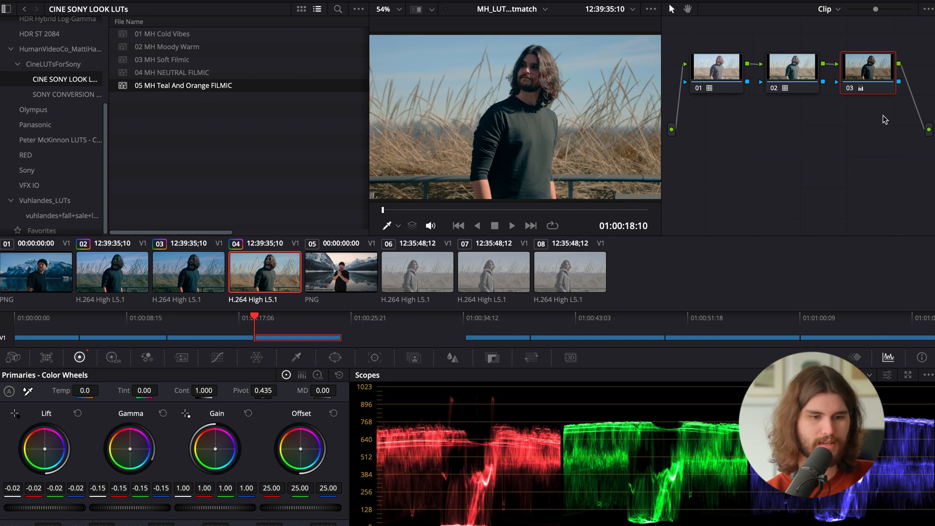
# Replace the conversion LUT on clip 04's node 01 with SLOG 3 S GAMMUT 3 CINE_REC709 DARK.
pyautogui.click(718, 68)
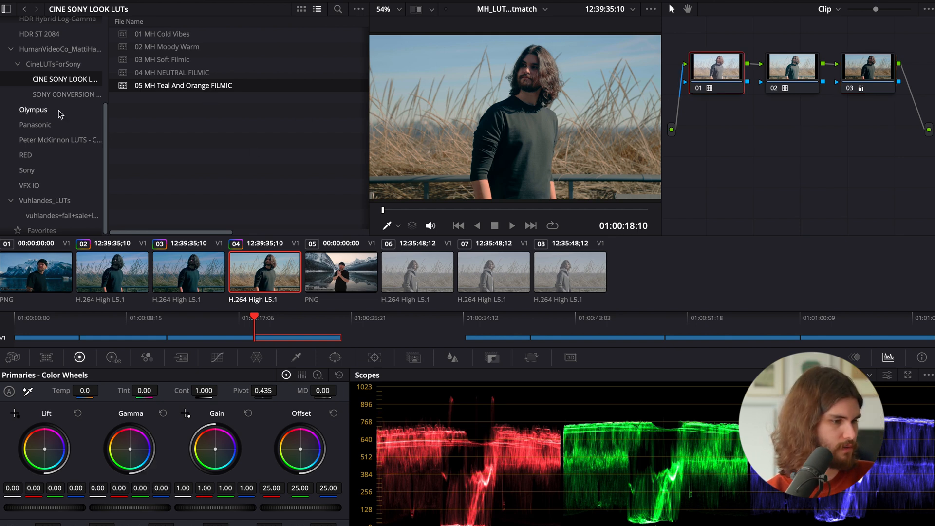
pyautogui.click(64, 95)
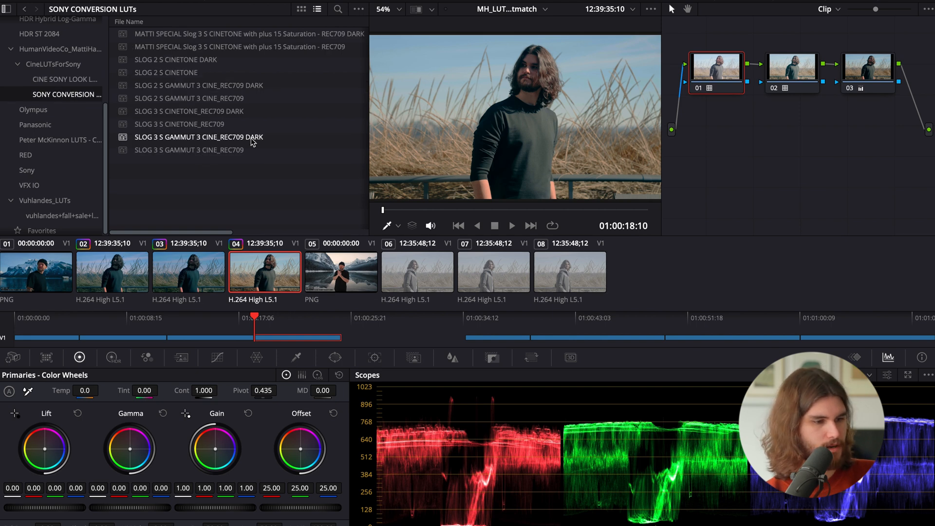
pyautogui.moveTo(253, 142); pyautogui.dragTo(720, 67)
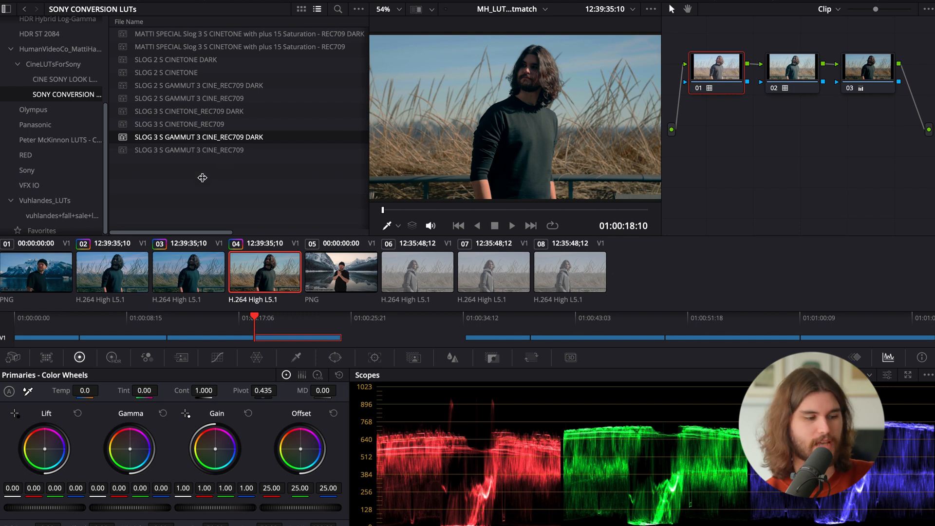
# Compare clip 04's LUT-based grade with the clip 01 reference still and the shot-matched clip 03.
pyautogui.click(58, 269)
pyautogui.click(262, 277)
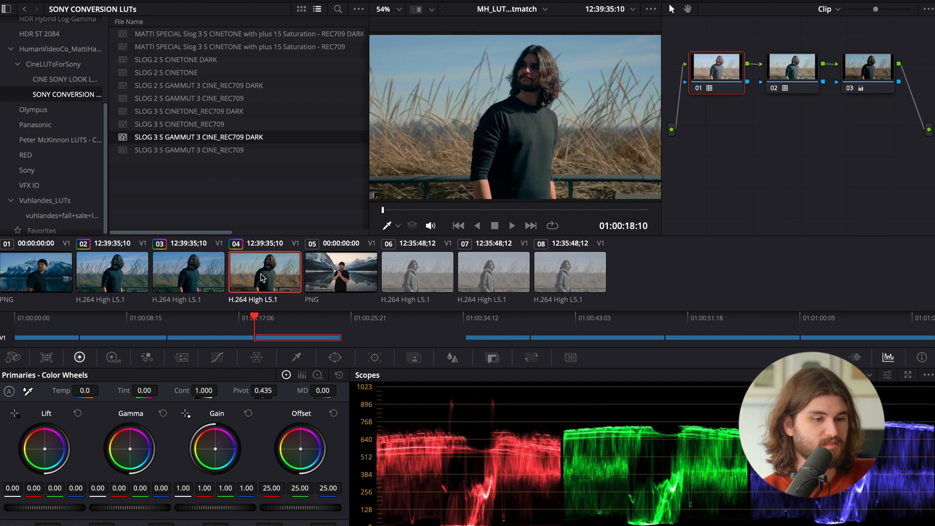
pyautogui.click(195, 272)
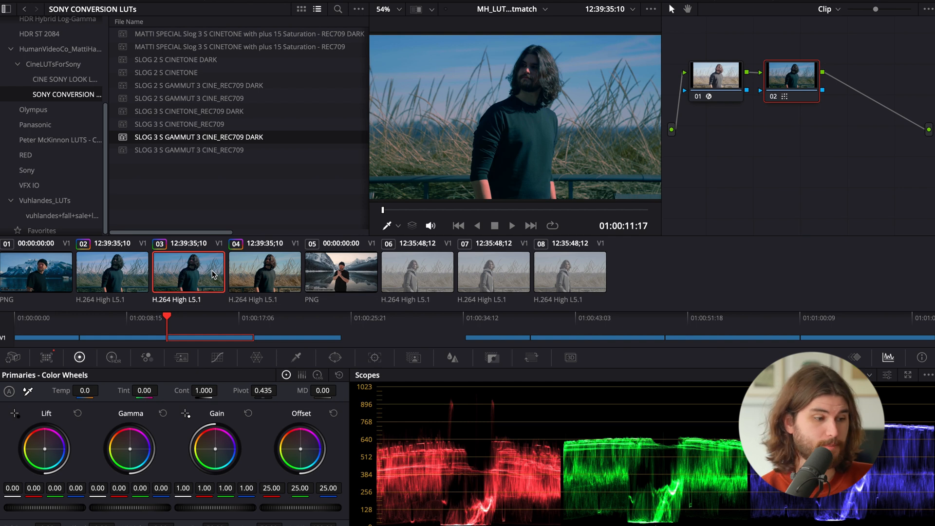
pyautogui.click(271, 276)
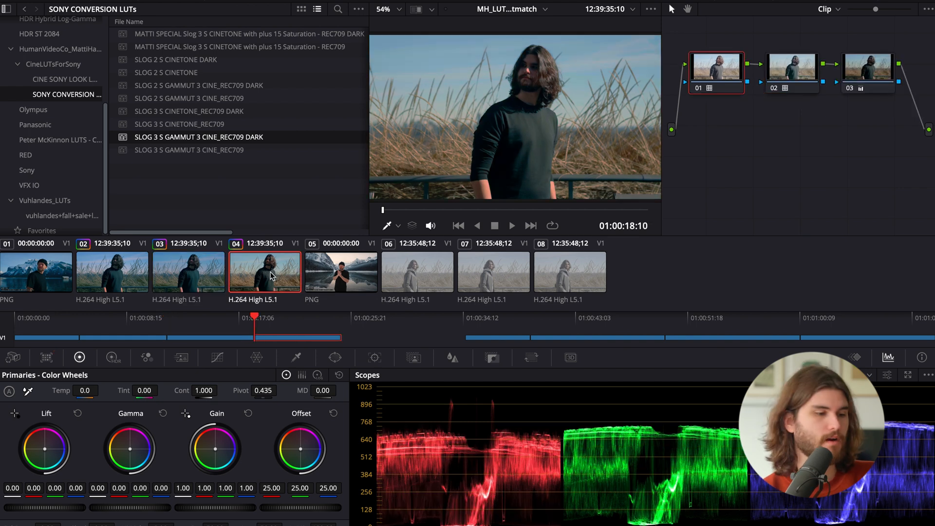
pyautogui.click(26, 283)
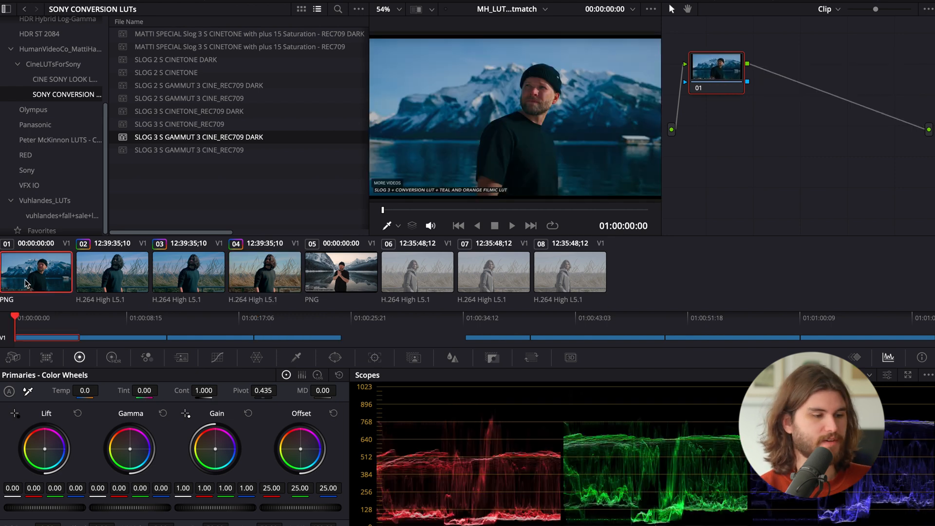
pyautogui.click(275, 279)
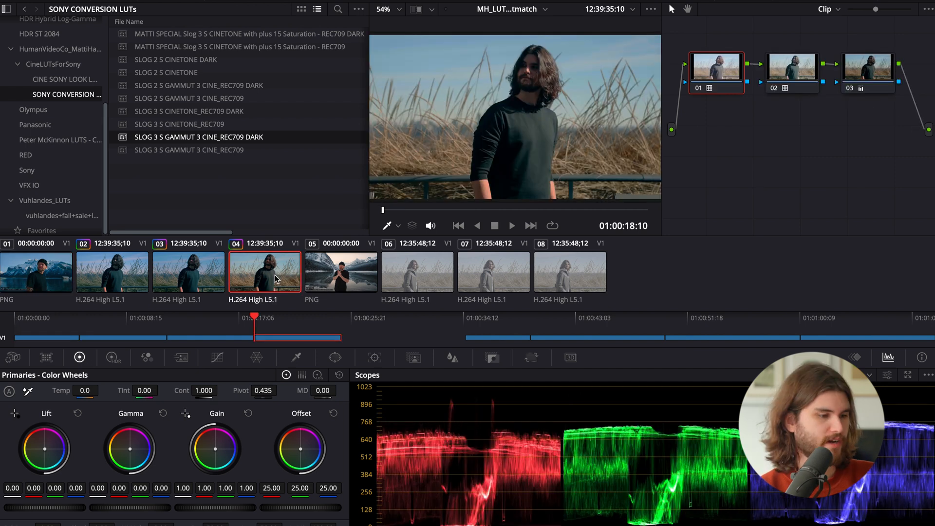
pyautogui.click(61, 271)
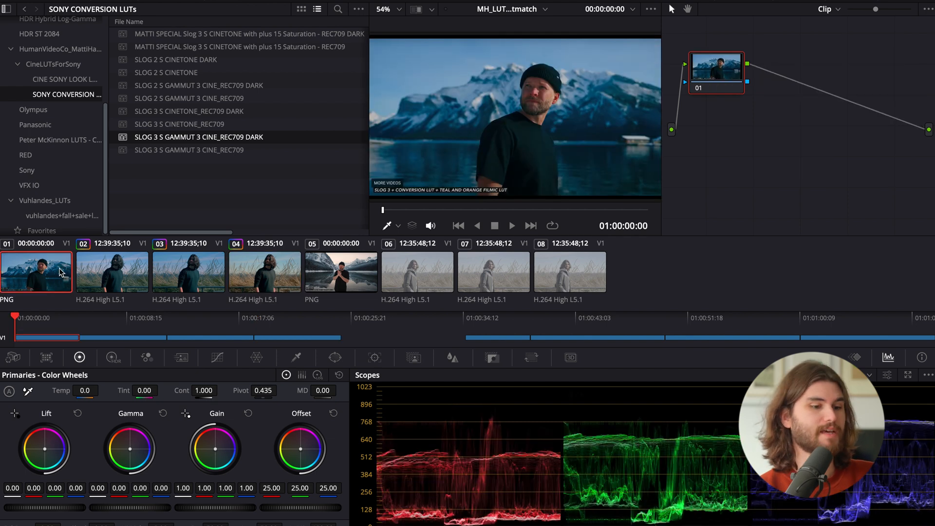
pyautogui.click(282, 281)
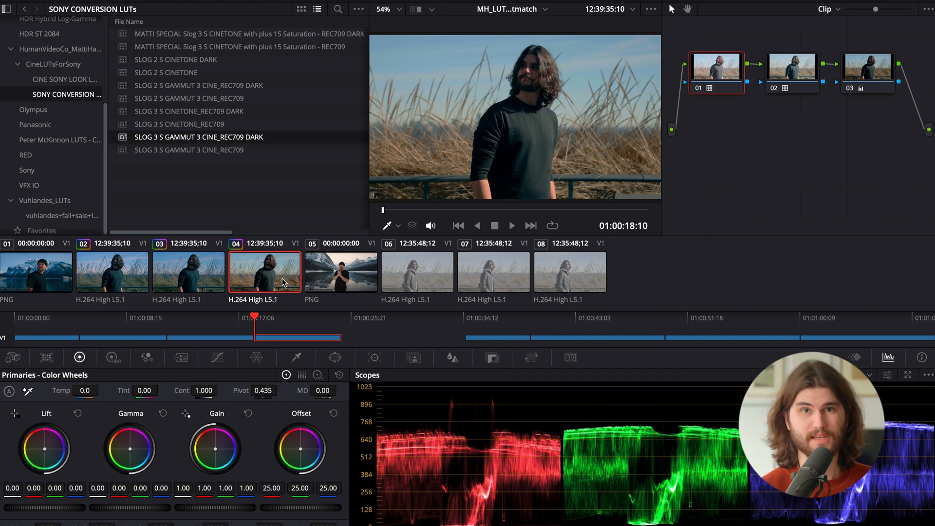
# Shot match clip 06 to the clip 05 reference still, and compare the two.
pyautogui.click(351, 271)
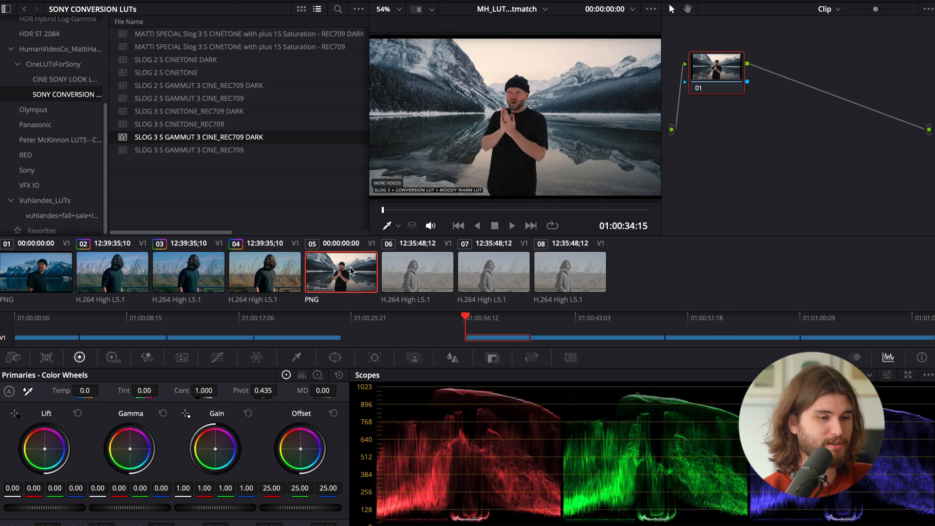
pyautogui.click(409, 272)
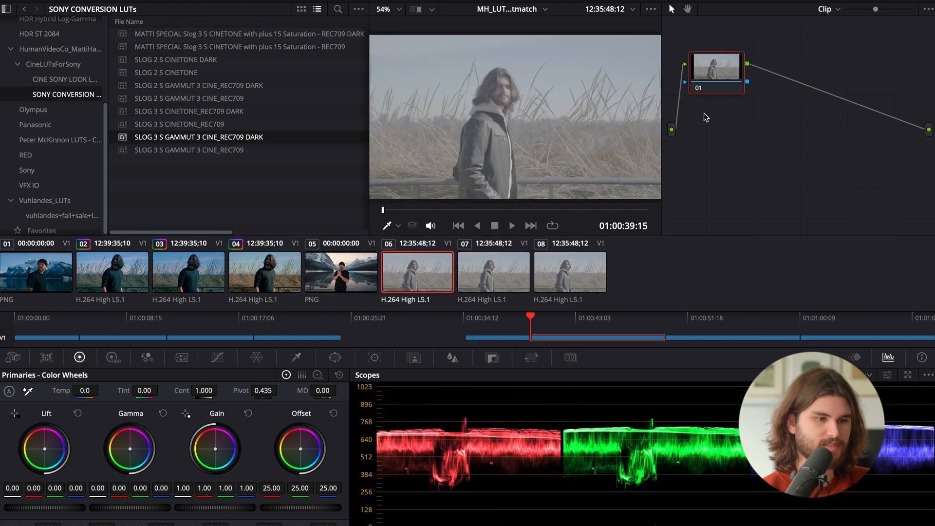
pyautogui.rightClick(352, 277)
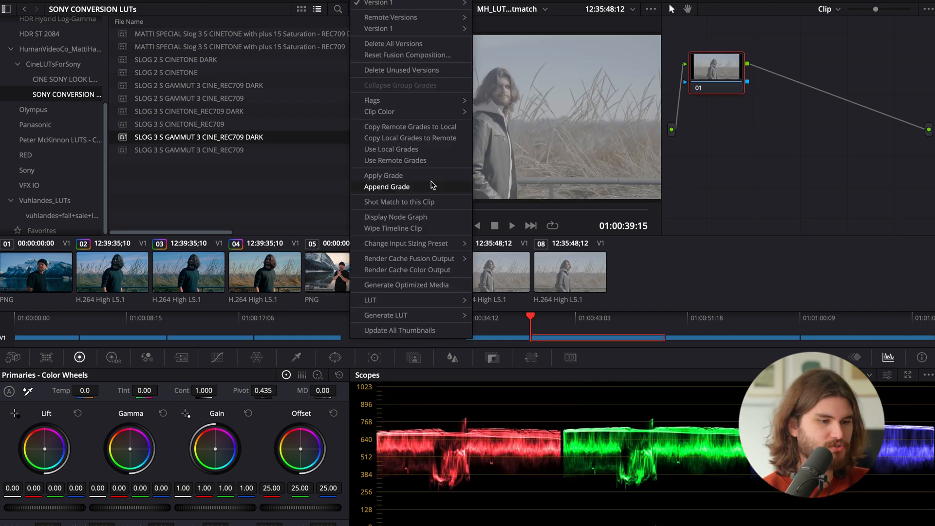
pyautogui.click(431, 202)
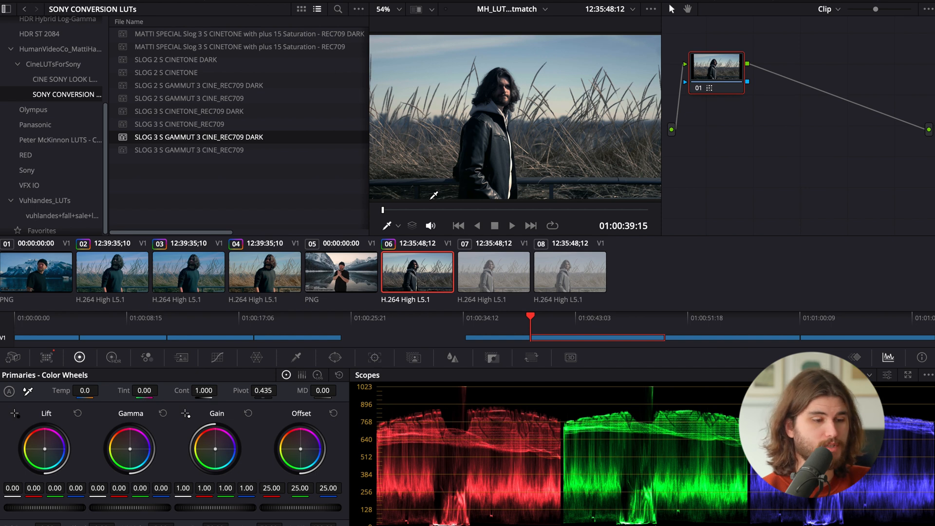
pyautogui.click(351, 275)
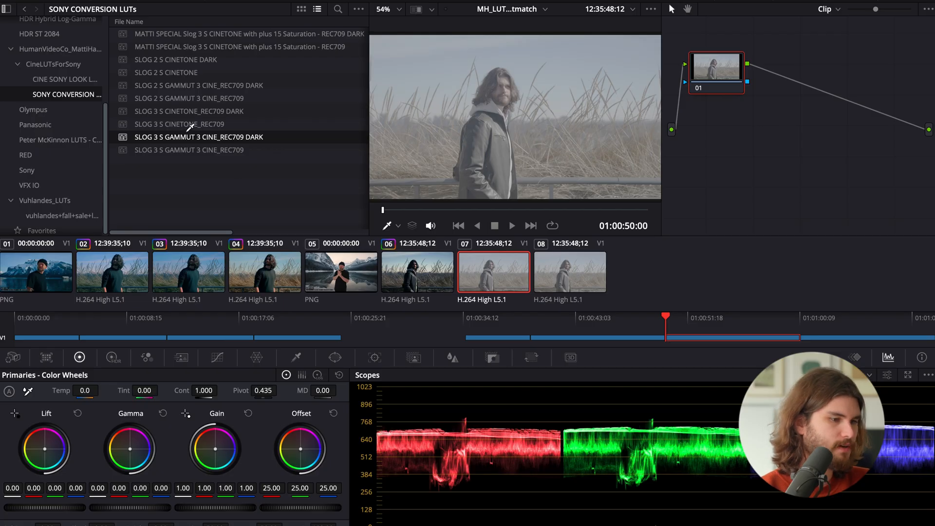
# Apply the SLOG 3 S GAMMUT 3 CINE_REC709 DARK LUT to clip 07's node 01 and add a serial node after it.
pyautogui.moveTo(177, 137); pyautogui.dragTo(731, 83)
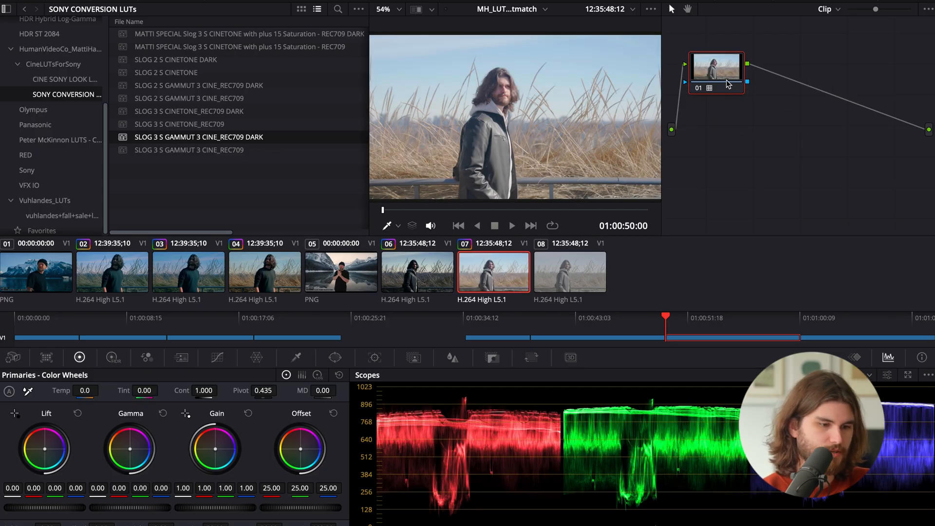
pyautogui.rightClick(431, 267)
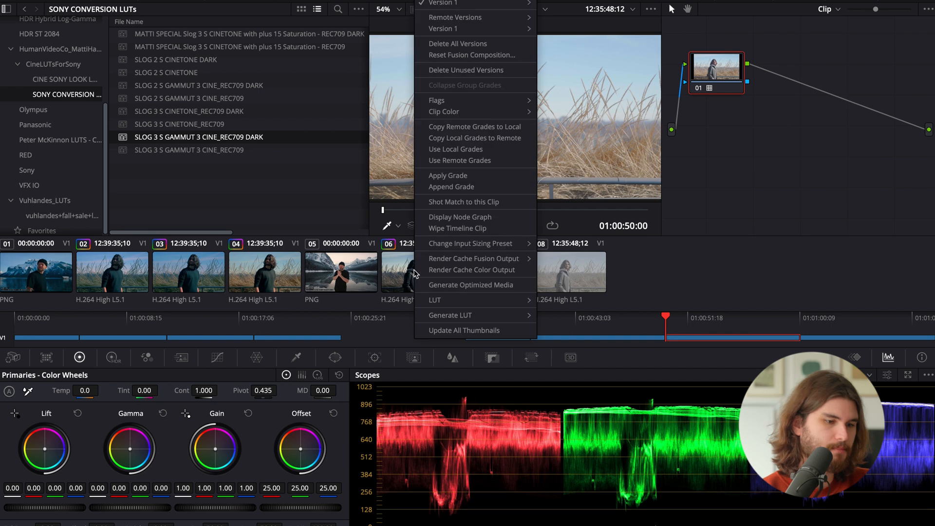
pyautogui.click(790, 144)
pyautogui.rightClick(735, 71)
pyautogui.moveTo(806, 127)
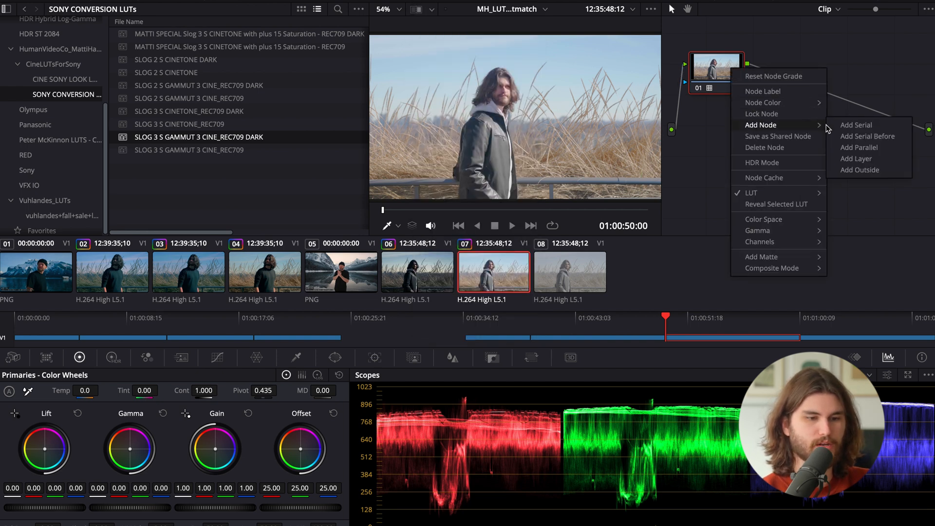
pyautogui.click(851, 127)
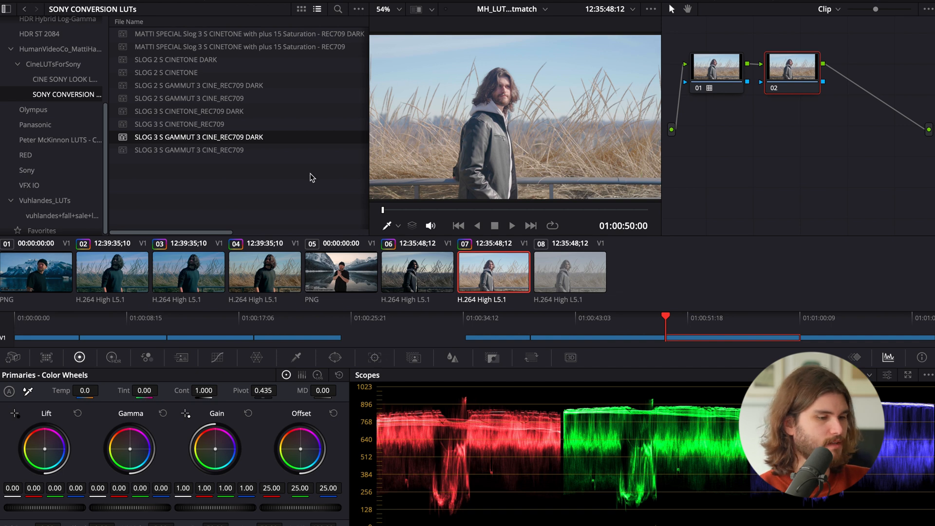
# Shot match clip 07's second node to the clip 05 reference still, and compare the result with clips 06 and 05.
pyautogui.rightClick(423, 277)
pyautogui.click(363, 269)
pyautogui.rightClick(362, 269)
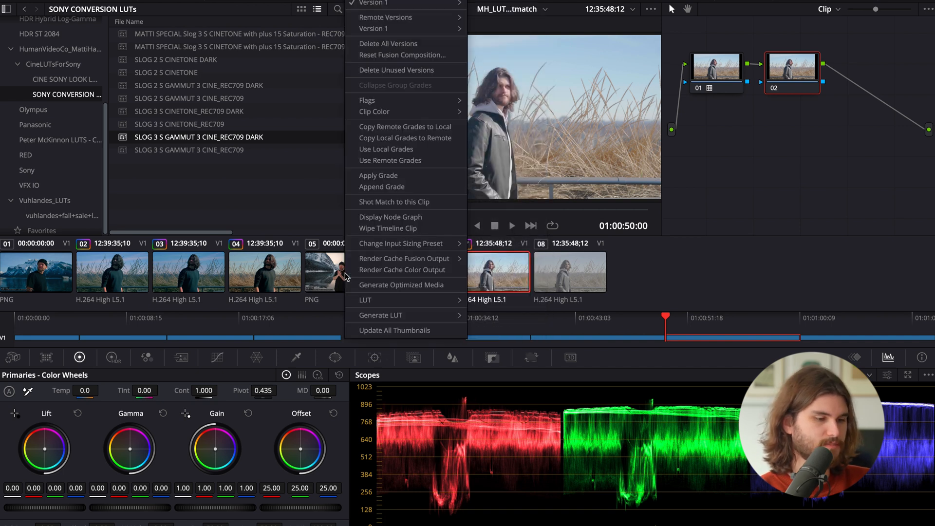
pyautogui.click(423, 202)
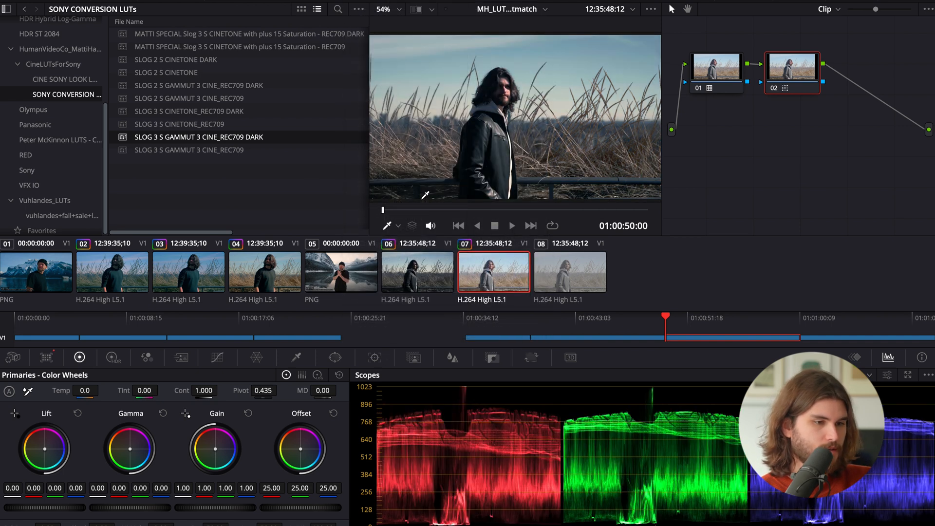
pyautogui.click(415, 294)
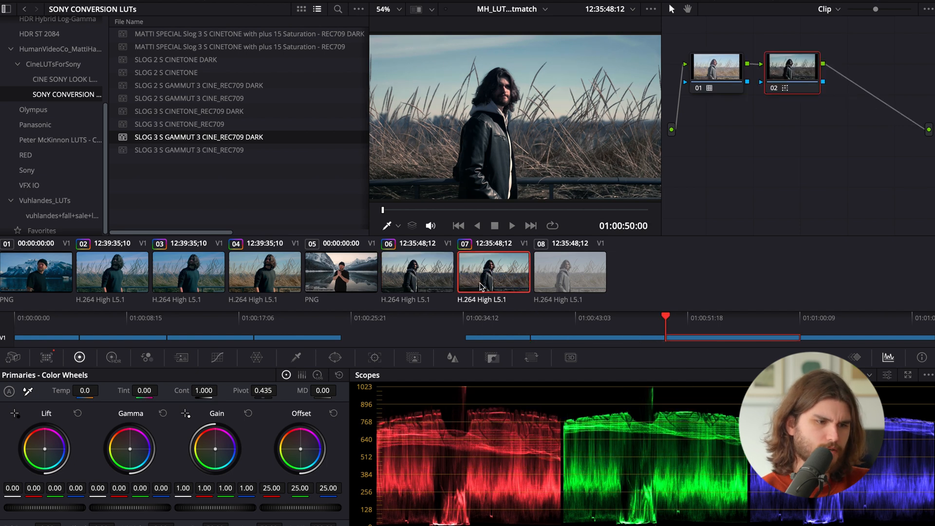
pyautogui.click(363, 285)
pyautogui.click(565, 279)
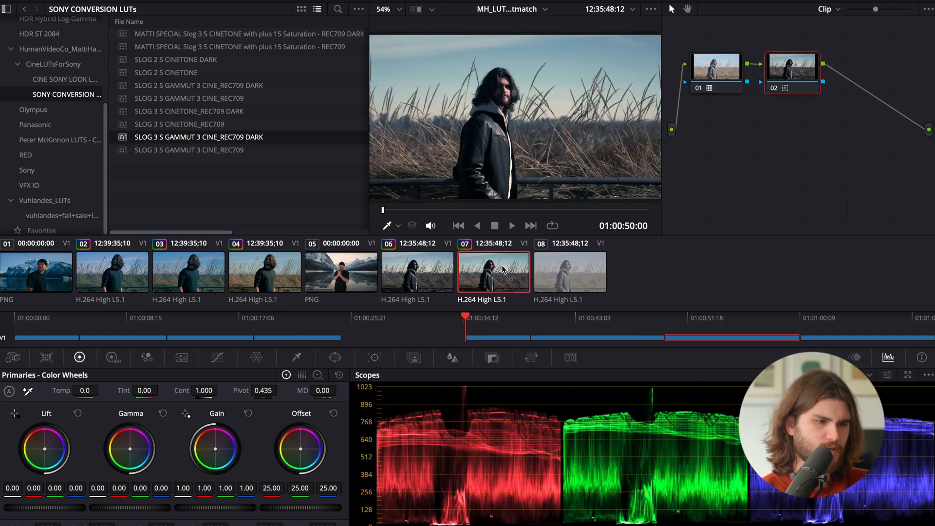
pyautogui.click(359, 267)
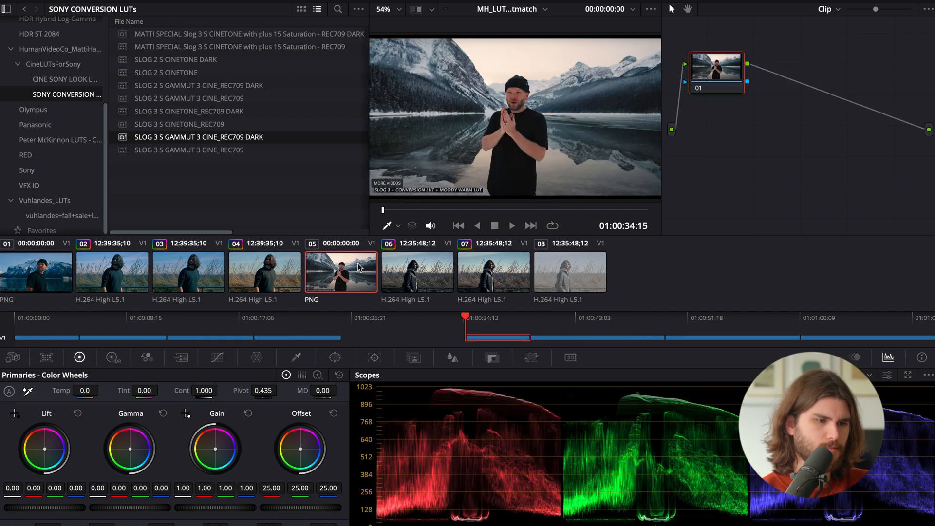
pyautogui.click(499, 275)
# Apply the SLOG 3 S GAMMUT 3 CINE_REC709 DARK LUT to clip 08's node 01 and add a serial node after it.
pyautogui.click(565, 278)
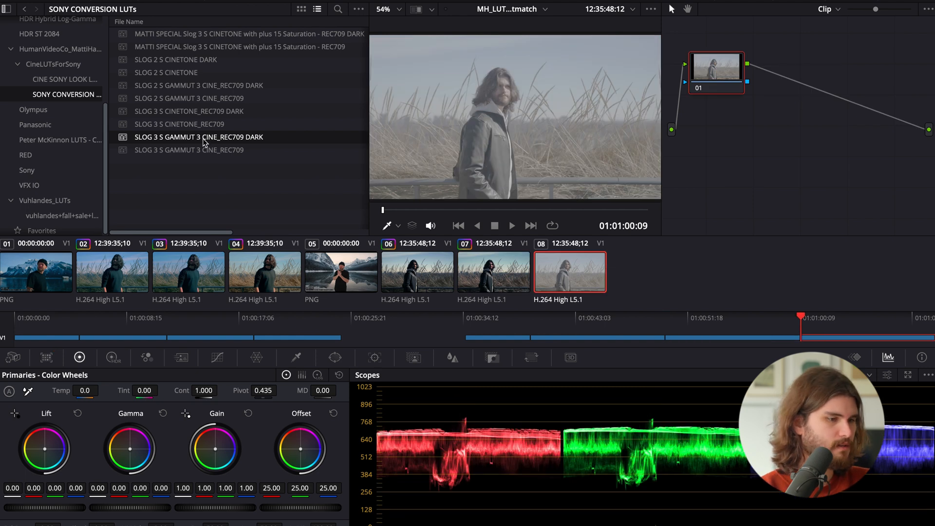
pyautogui.moveTo(205, 140); pyautogui.dragTo(716, 70)
pyautogui.rightClick(719, 79)
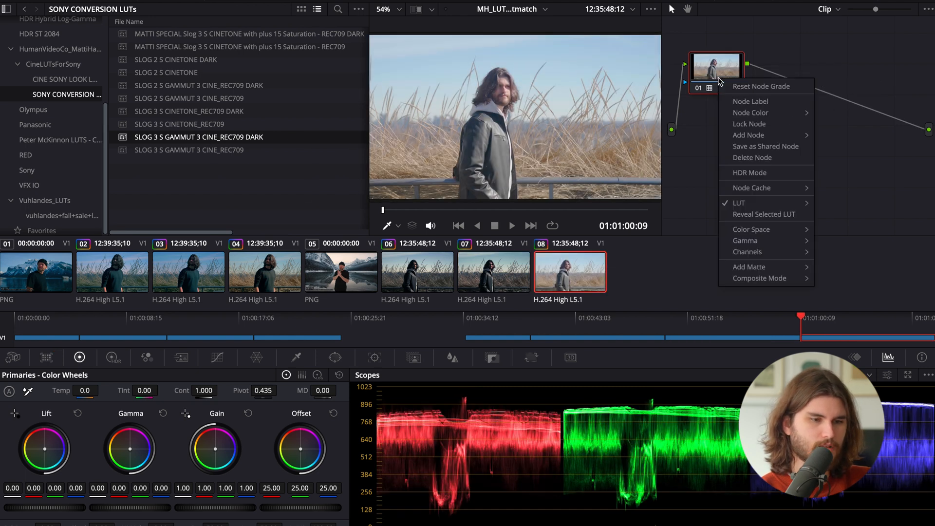
pyautogui.moveTo(799, 135)
pyautogui.click(833, 135)
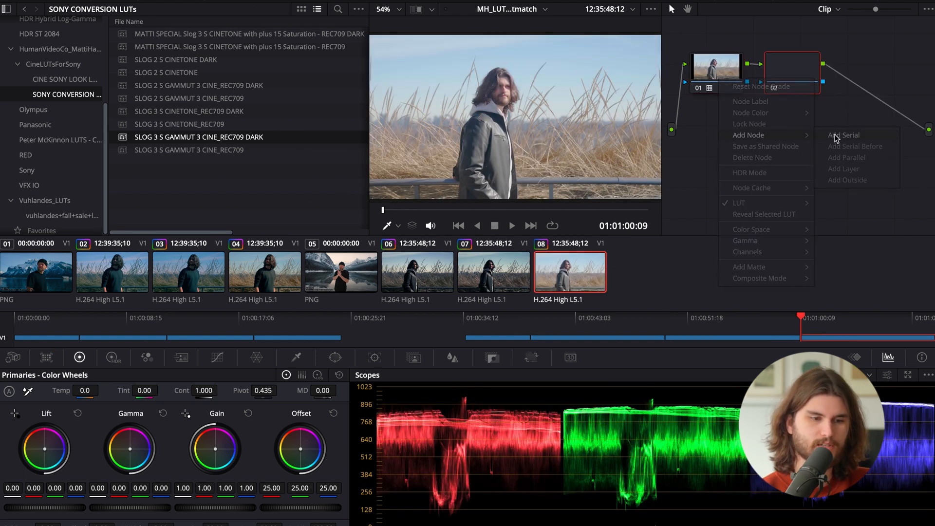
pyautogui.moveTo(786, 72); pyautogui.dragTo(804, 70)
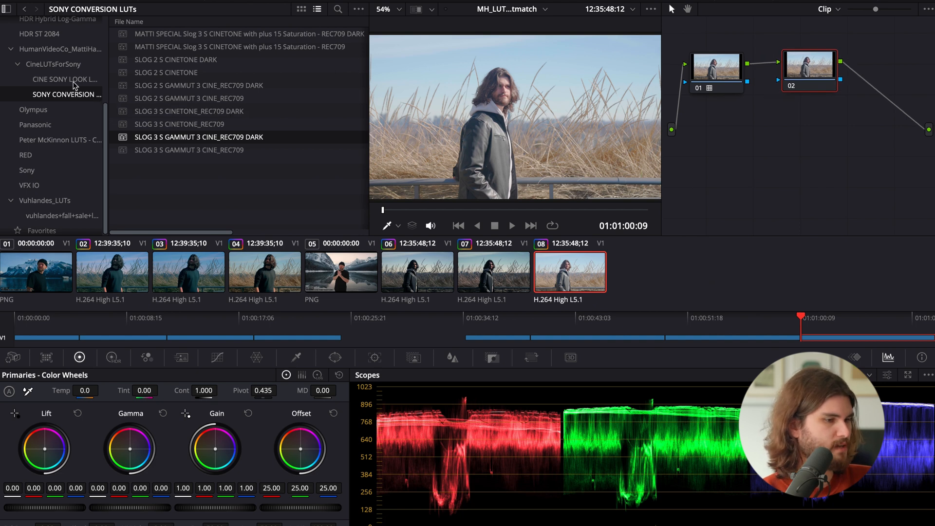
# Apply the 02 MH Moody Warm LUT to clip 08's node 02 and add a serial node after it, placed below the first two nodes.
pyautogui.click(67, 82)
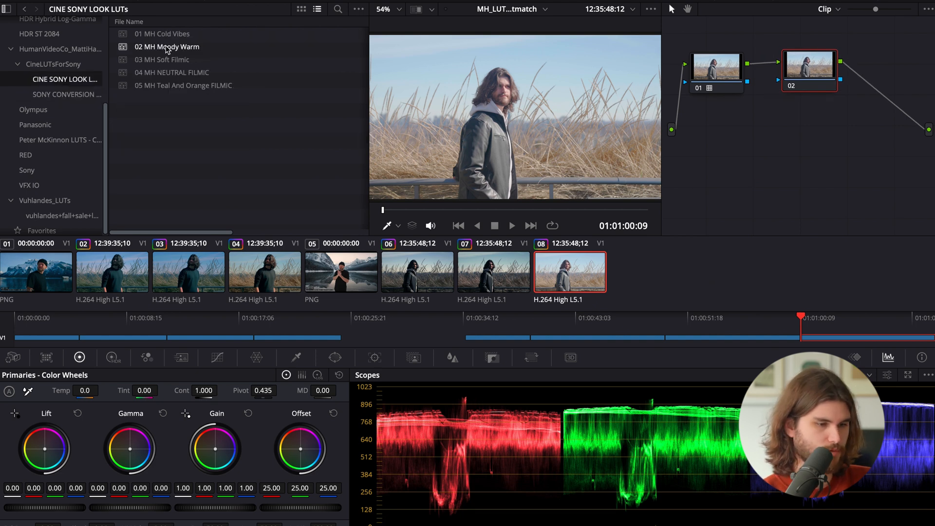
pyautogui.moveTo(167, 47); pyautogui.dragTo(806, 74)
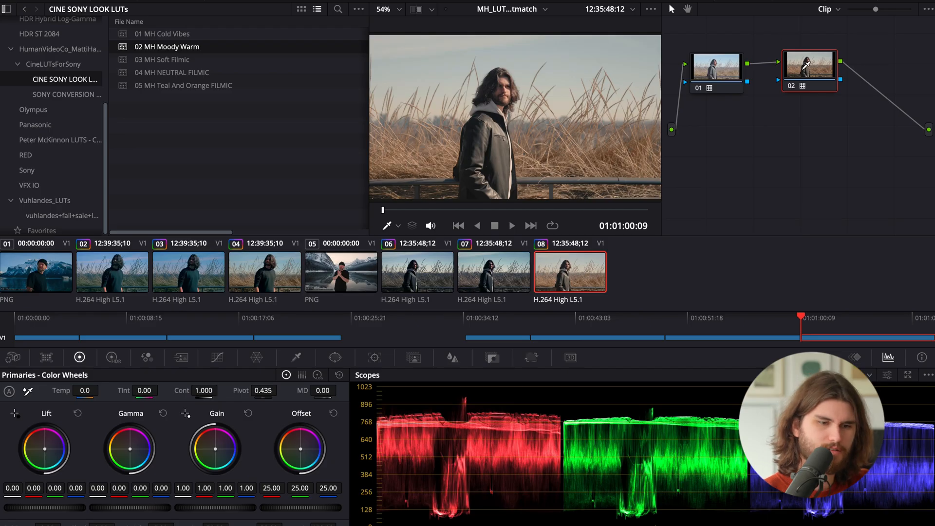
pyautogui.moveTo(806, 65); pyautogui.dragTo(810, 71)
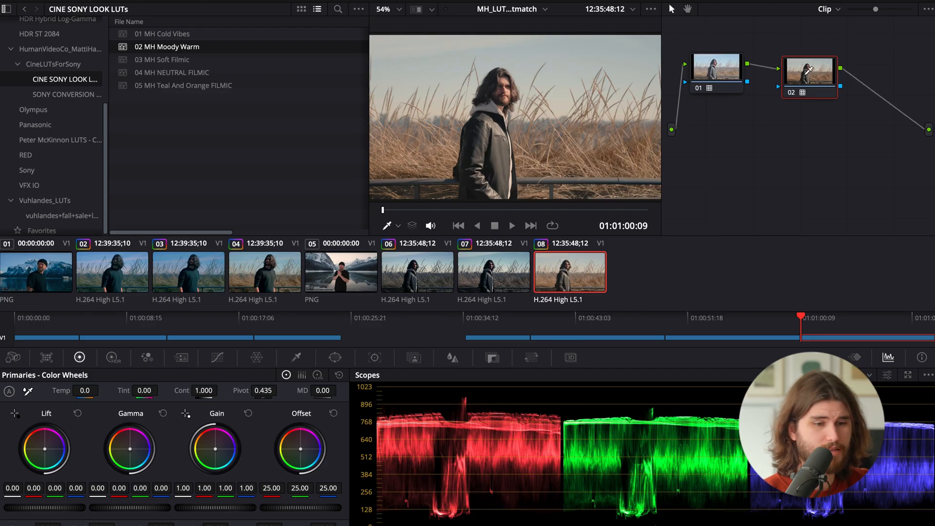
pyautogui.rightClick(808, 71)
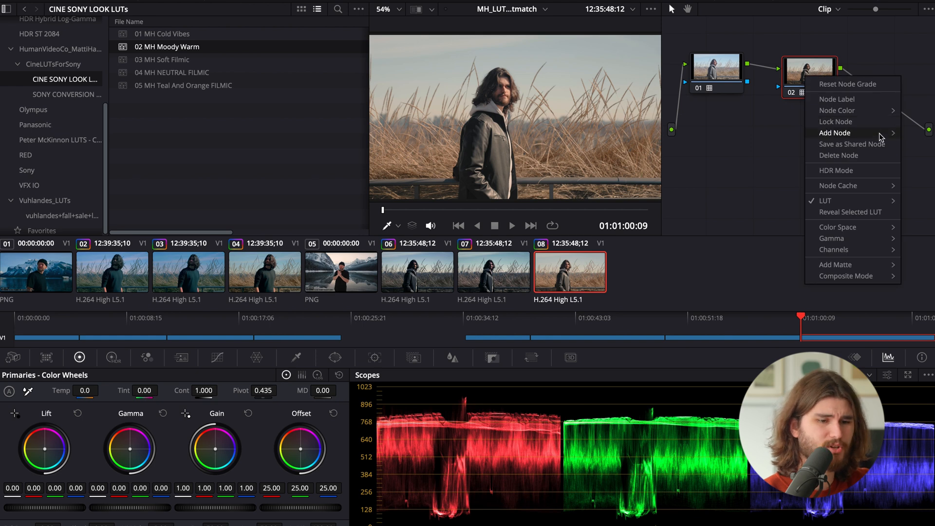
pyautogui.moveTo(881, 139)
pyautogui.click(785, 133)
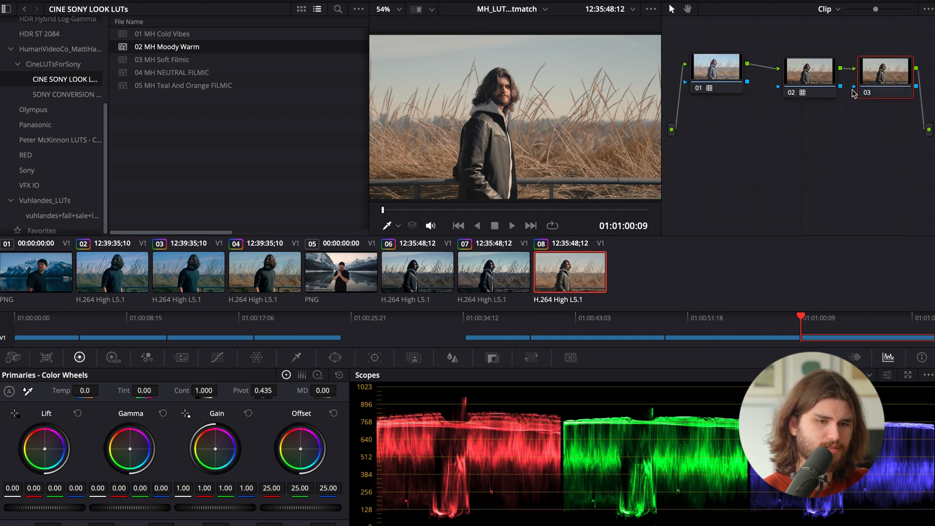
pyautogui.moveTo(878, 78); pyautogui.dragTo(743, 151)
# Set the Lift of clip 08's node 03 to -0.02 and compare the clip with the clip 05 reference still.
pyautogui.click(343, 267)
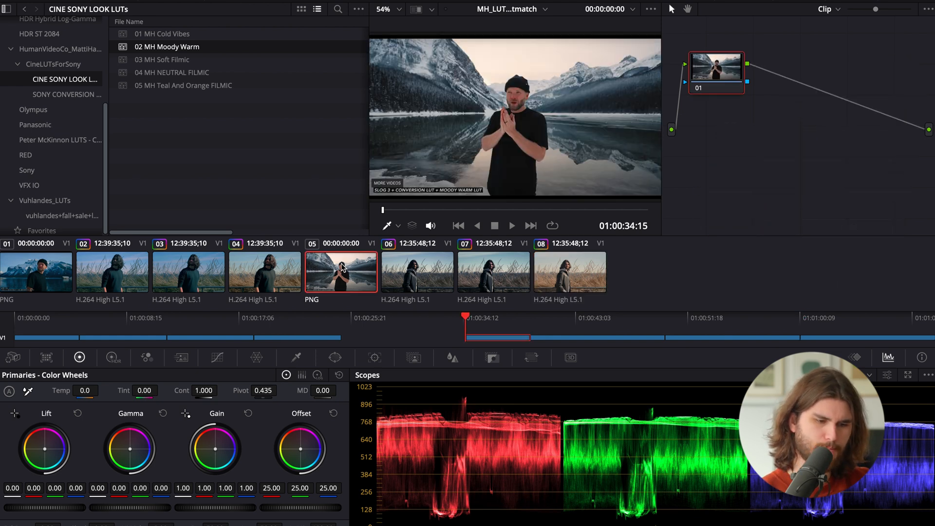
pyautogui.click(548, 278)
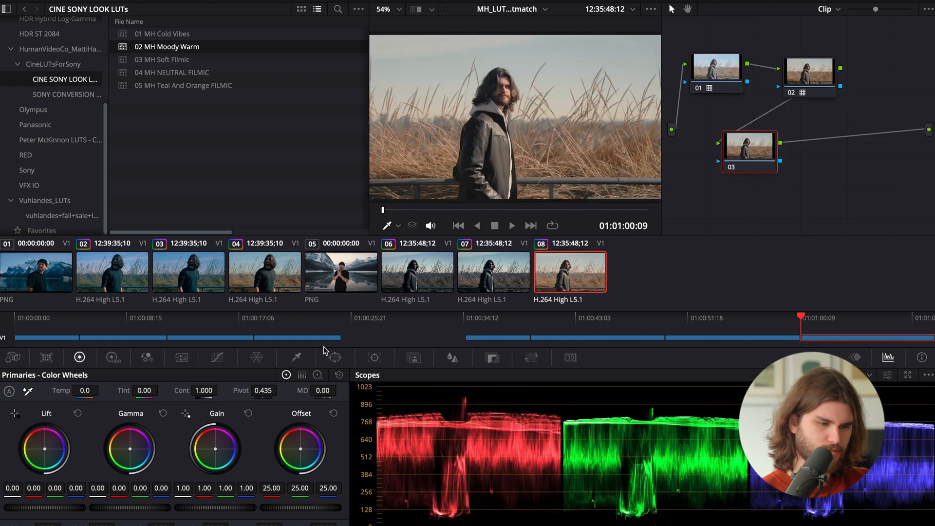
pyautogui.moveTo(45, 507); pyautogui.dragTo(39, 507)
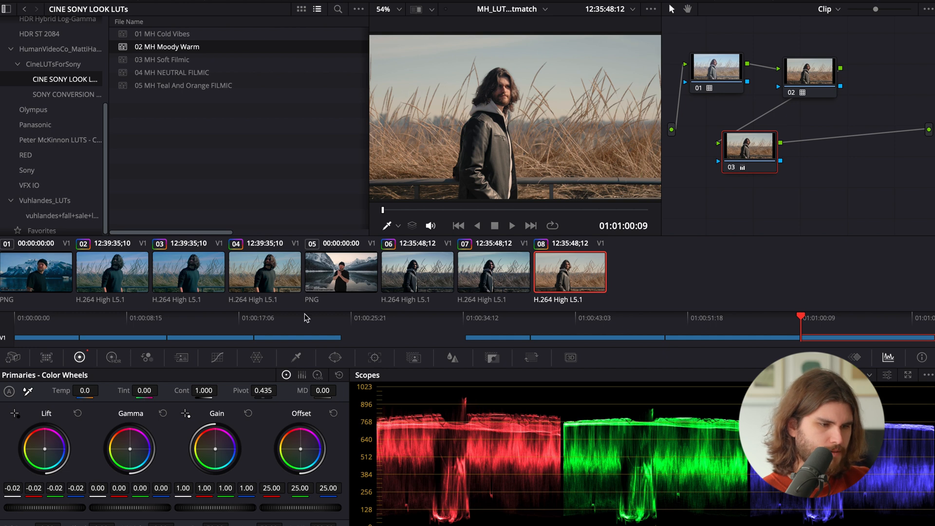
pyautogui.click(363, 263)
pyautogui.click(571, 254)
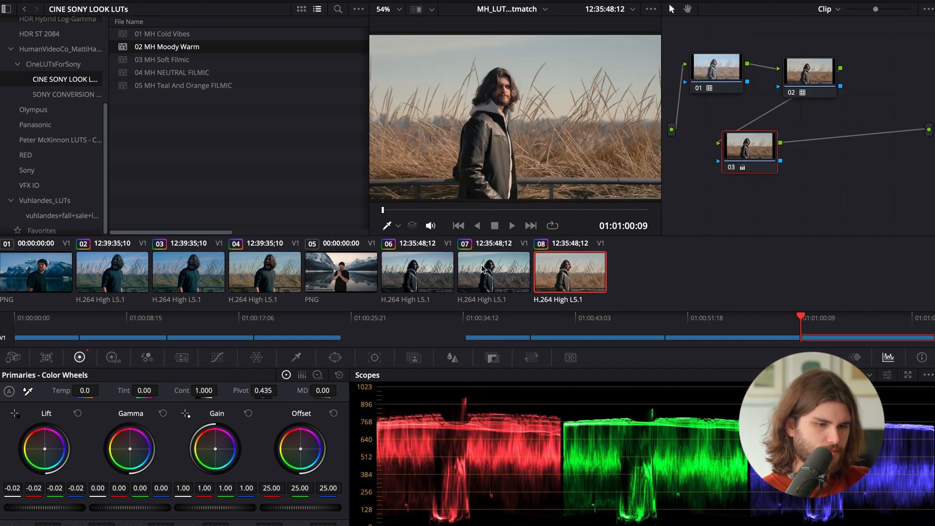
pyautogui.click(353, 278)
pyautogui.click(585, 277)
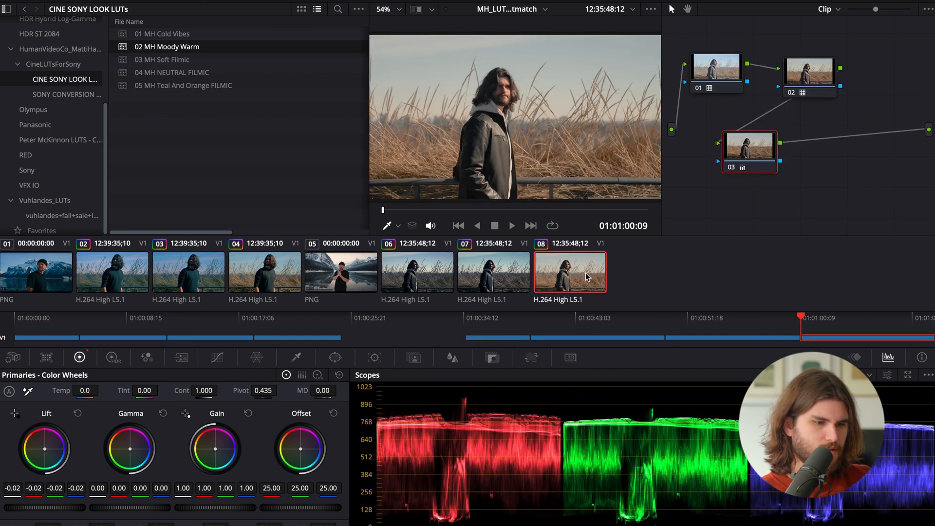
# Set clip 08's node 03 Gain to 1.07 and Gamma to -0.04, and check the result against the clip 05 still.
pyautogui.moveTo(215, 507); pyautogui.dragTo(225, 507)
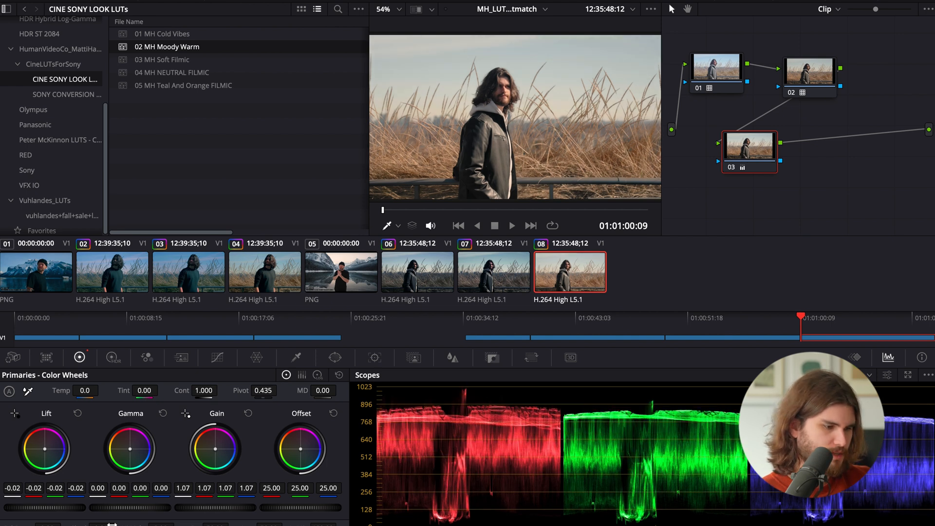
pyautogui.moveTo(130, 507); pyautogui.dragTo(135, 508)
pyautogui.click(354, 273)
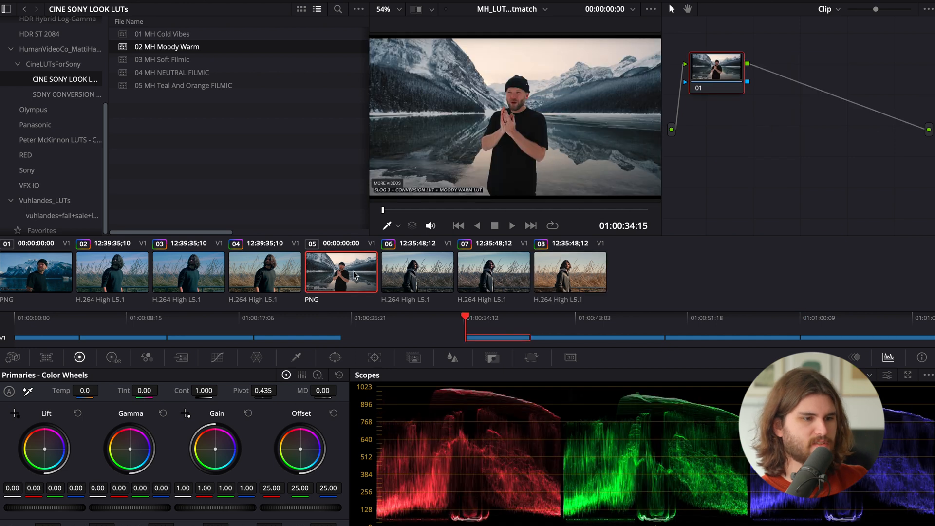
pyautogui.click(572, 268)
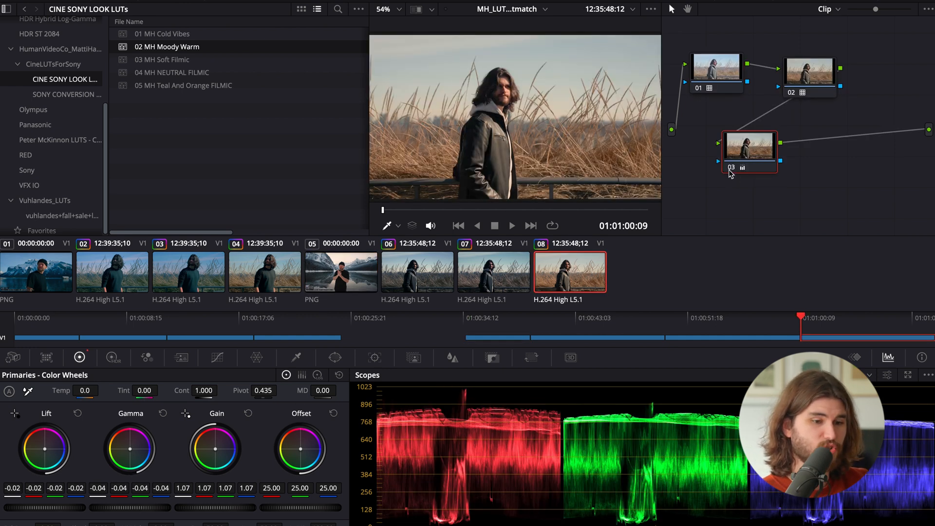
# Disable clip 08's Moody Warm LUT node to compare the clip without it to the clip 05 still, and re-enable the node.
pyautogui.click(794, 93)
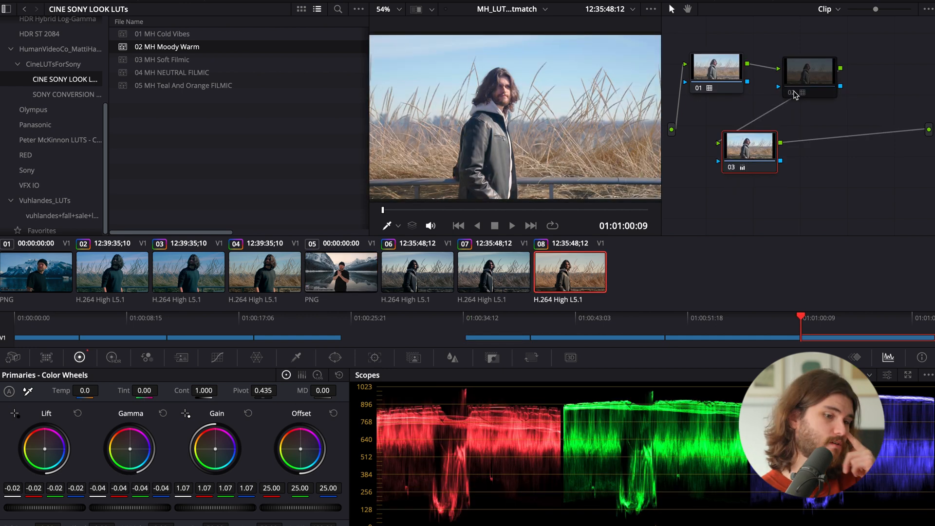
pyautogui.click(357, 276)
pyautogui.click(579, 265)
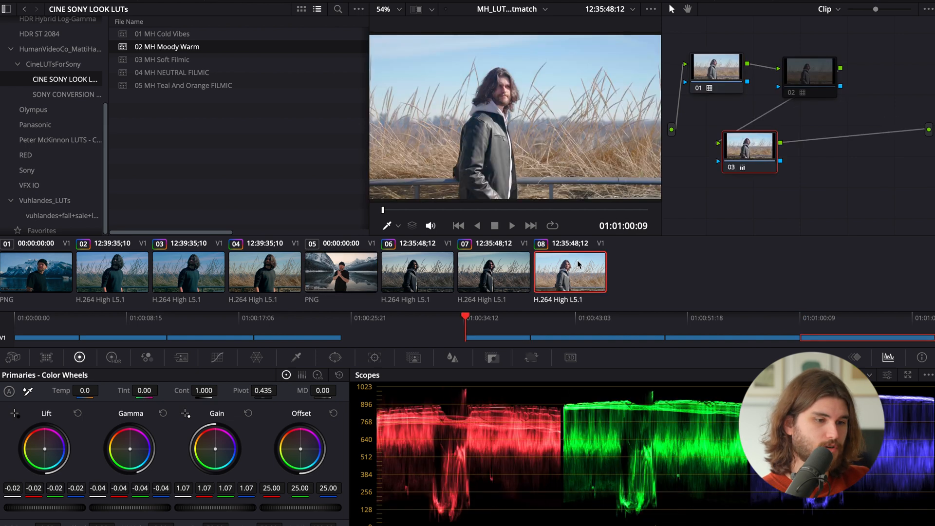
pyautogui.click(793, 94)
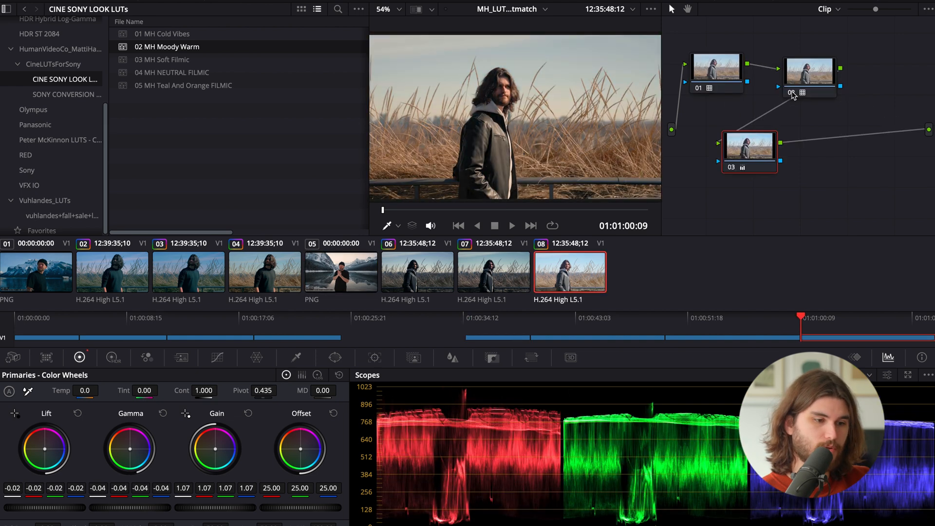
# Compare the clip 05 reference still with the LUT-graded clip 08 and the shot-matched clip 07.
pyautogui.click(336, 279)
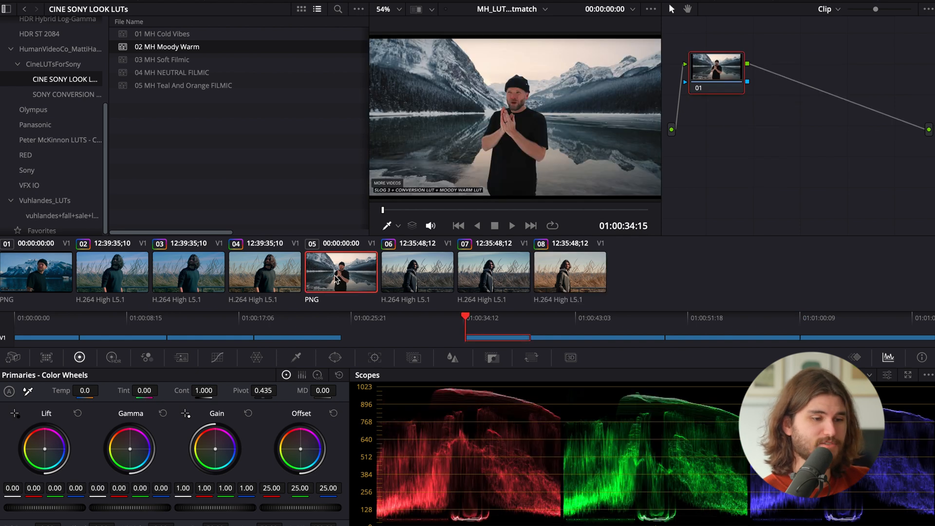
pyautogui.click(575, 283)
pyautogui.click(505, 279)
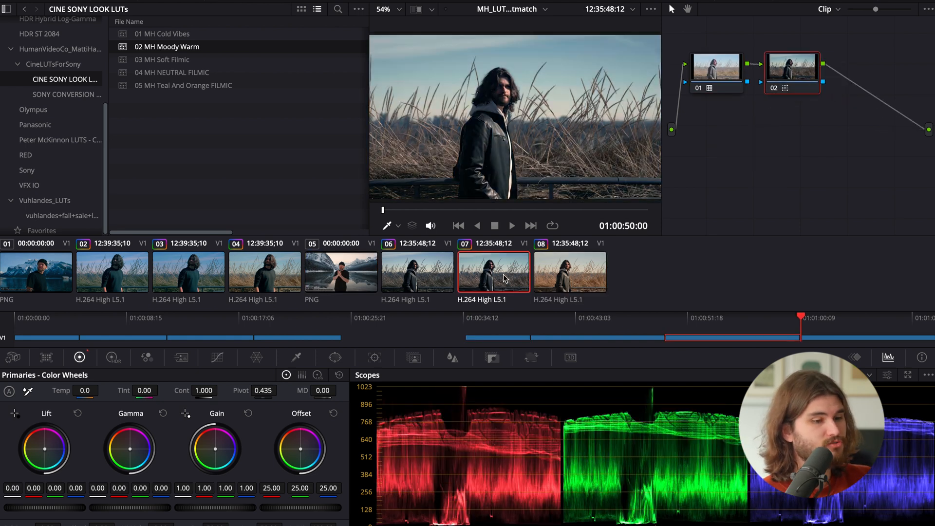